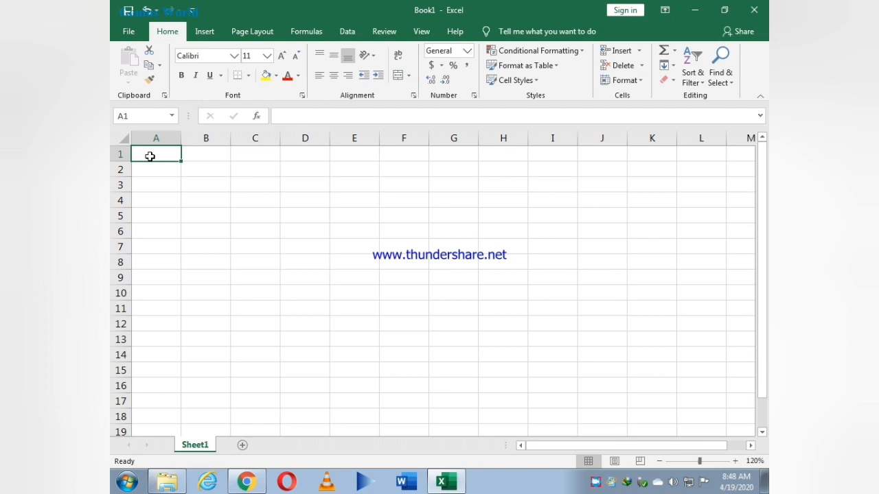
# - Enter the column headings S.NO in A1 and Name in B1
pyautogui.write('S')
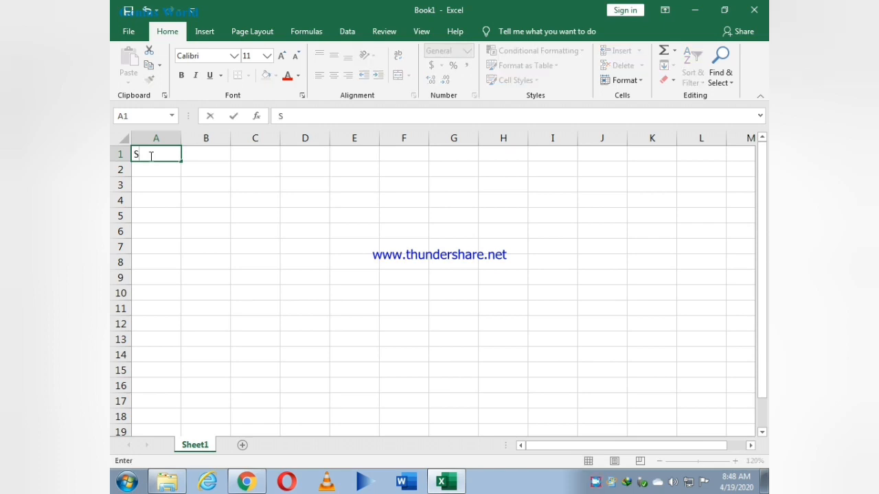
pyautogui.write('.no')
pyautogui.press('BackSpace')
pyautogui.press('BackSpace')
pyautogui.write('NO')
pyautogui.press('Tab')
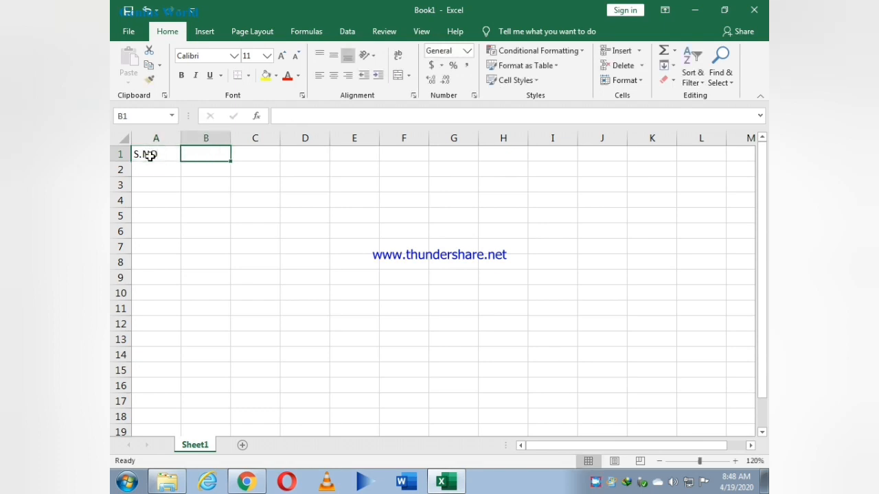
pyautogui.write('Name')
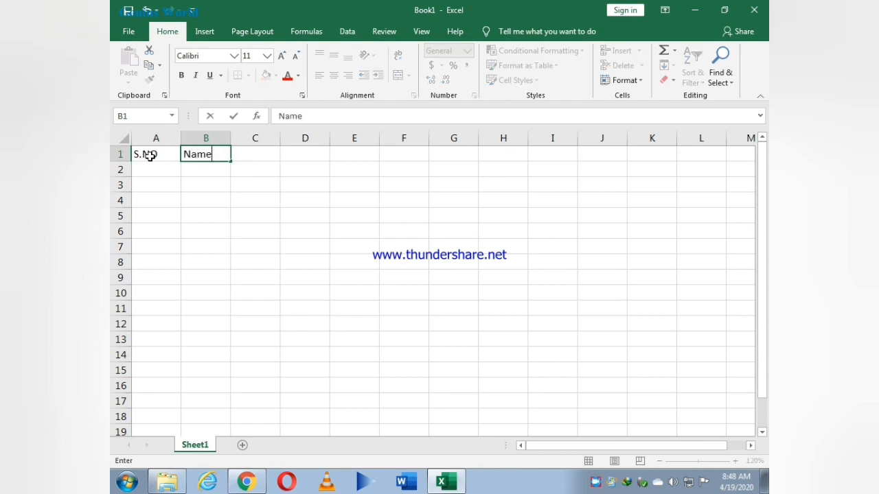
pyautogui.press('Tab')
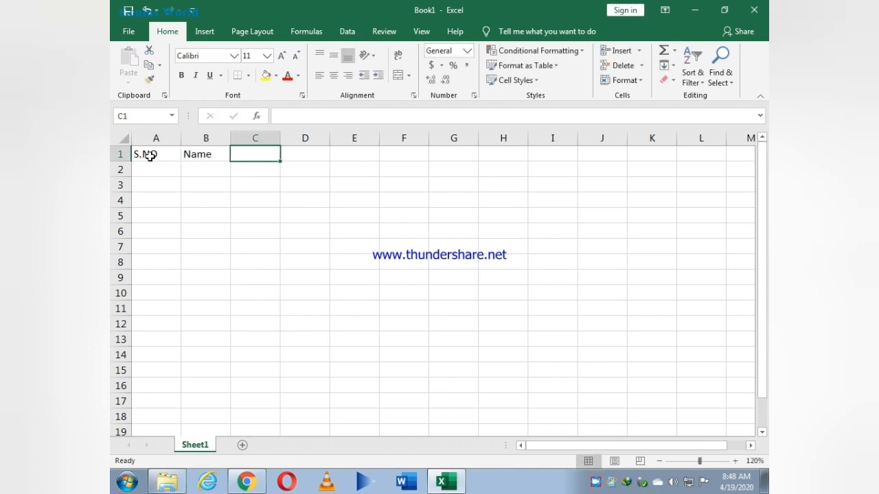
# - Enter the subject headings Science in C1 and Maths in D1
pyautogui.write('Scinec')
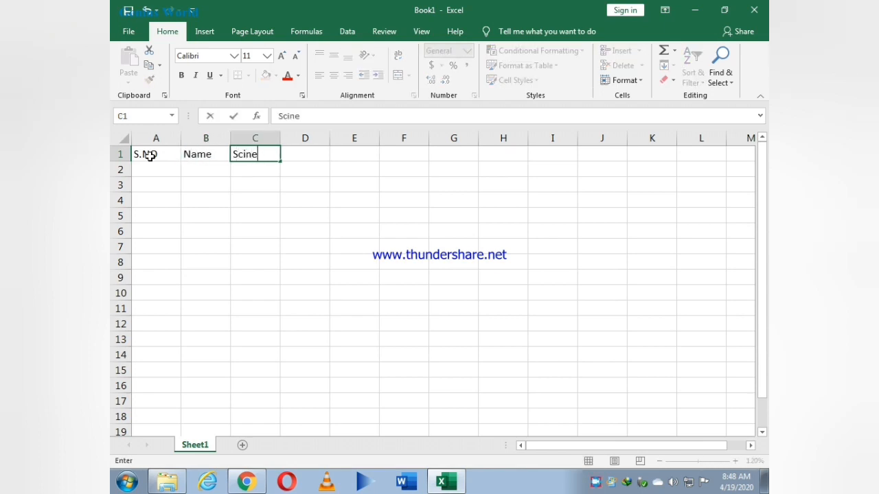
pyautogui.press('BackSpace')
pyautogui.press('BackSpace')
pyautogui.press('BackSpace')
pyautogui.press('BackSpace')
pyautogui.write('ience')
pyautogui.press('Tab')
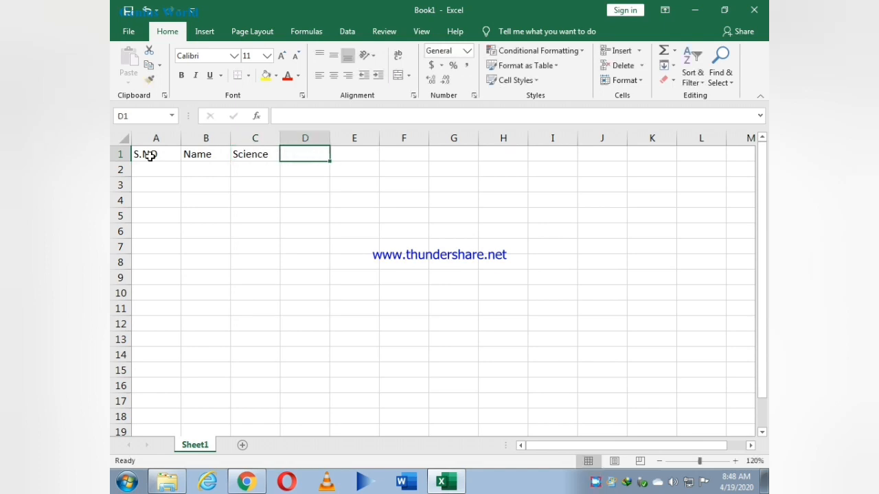
pyautogui.write('Maths')
pyautogui.press('Tab')
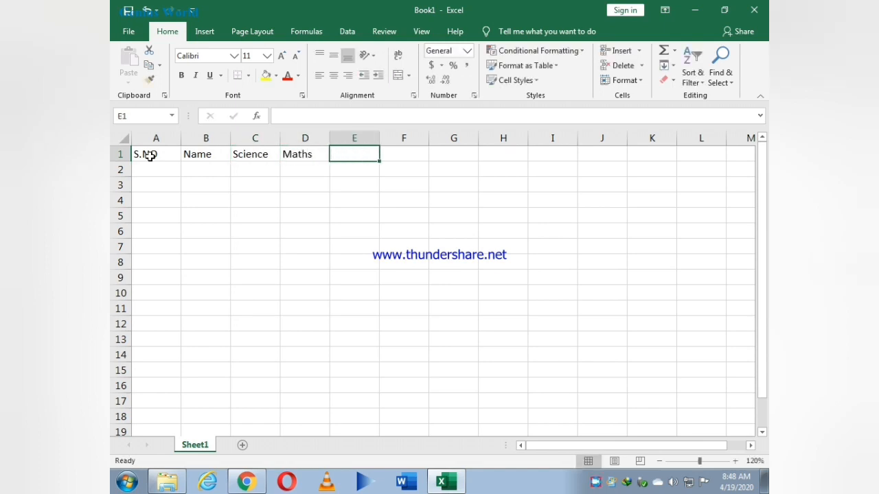
# - Enter the subject headings English in E1 and Computer in F1
pyautogui.write('Englsih')
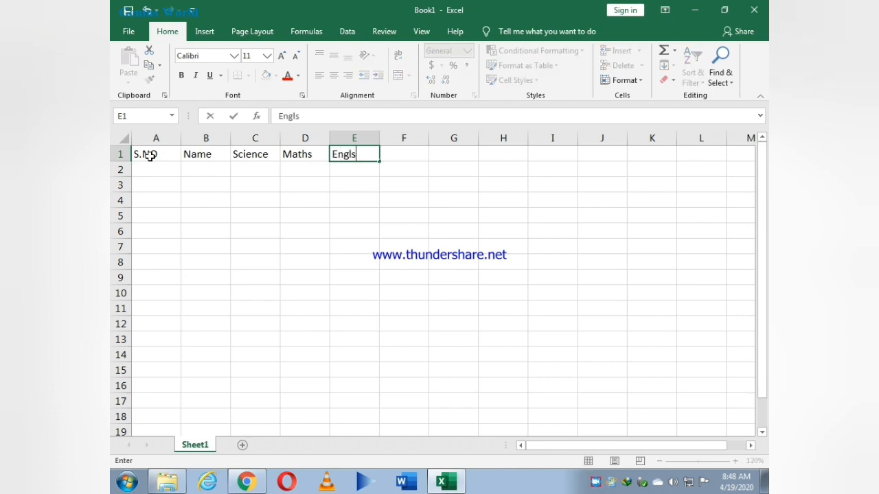
pyautogui.press('BackSpace')
pyautogui.press('BackSpace')
pyautogui.press('BackSpace')
pyautogui.write('ish')
pyautogui.press('Tab')
pyautogui.write('Compute')
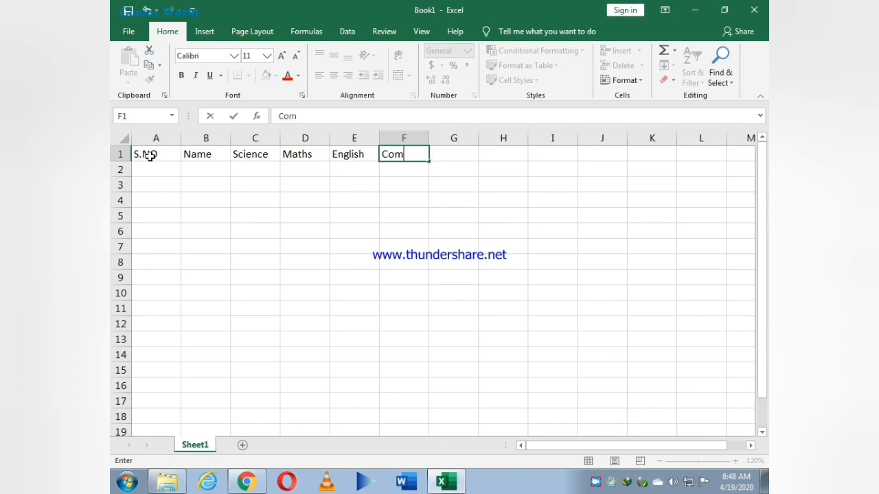
pyautogui.press('Tab')
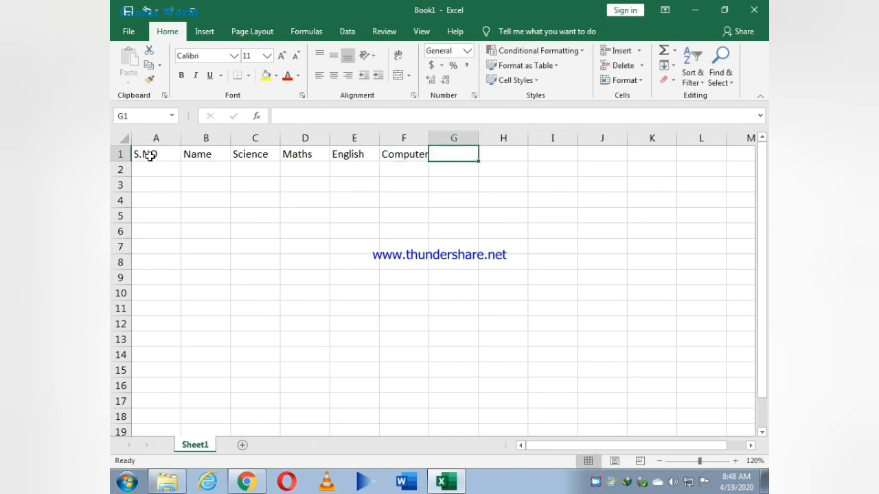
# - Add the headings Total, Maximum and Minimum in cells G1 to I1
pyautogui.write('Total')
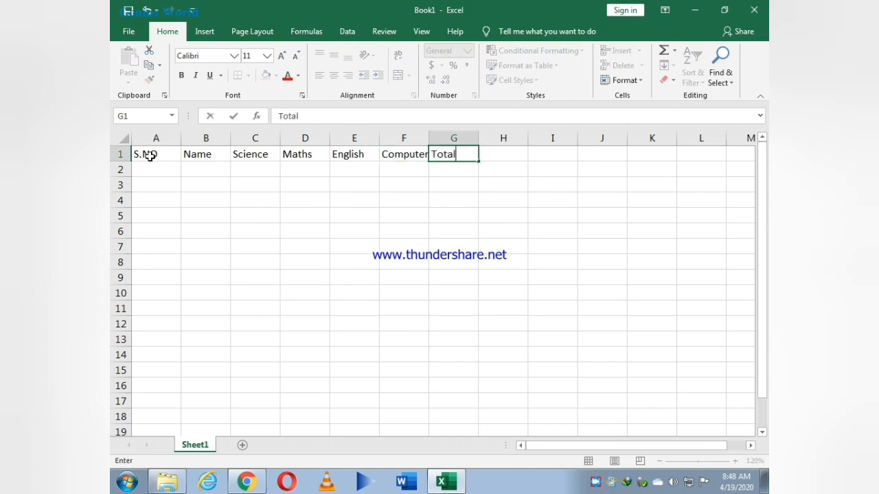
pyautogui.press('Tab')
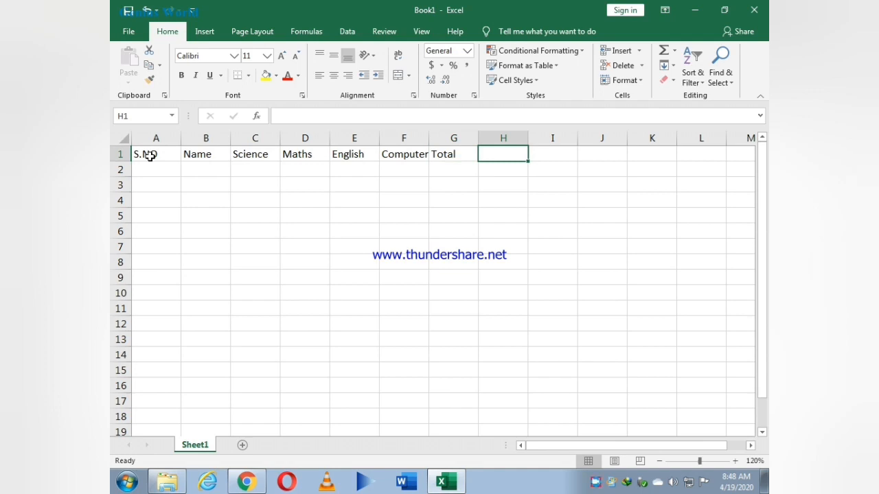
pyautogui.write('Maximum')
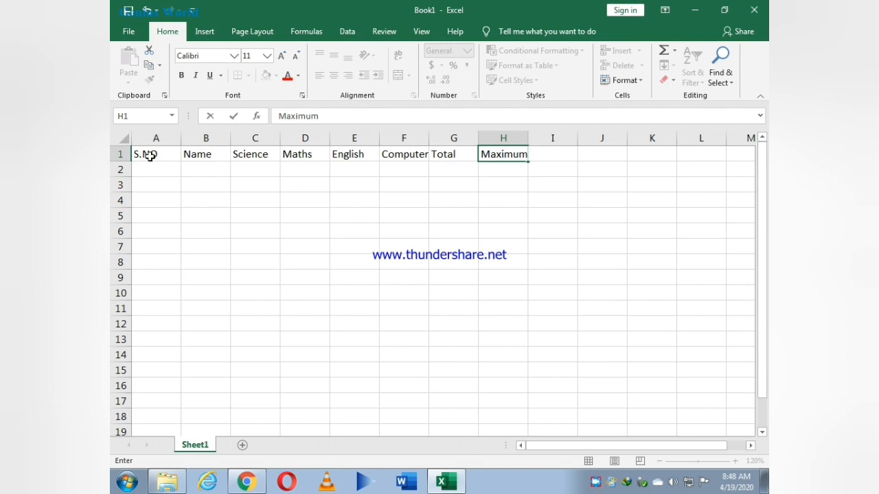
pyautogui.press('Tab')
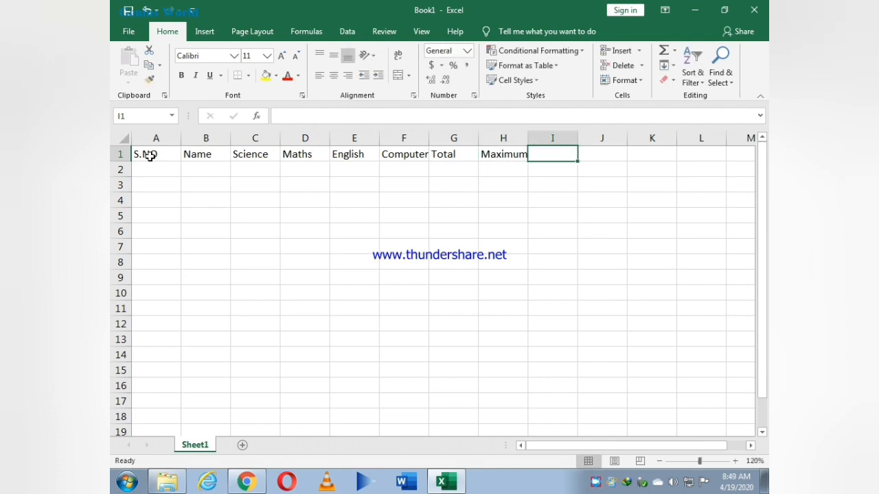
pyautogui.write('Mini')
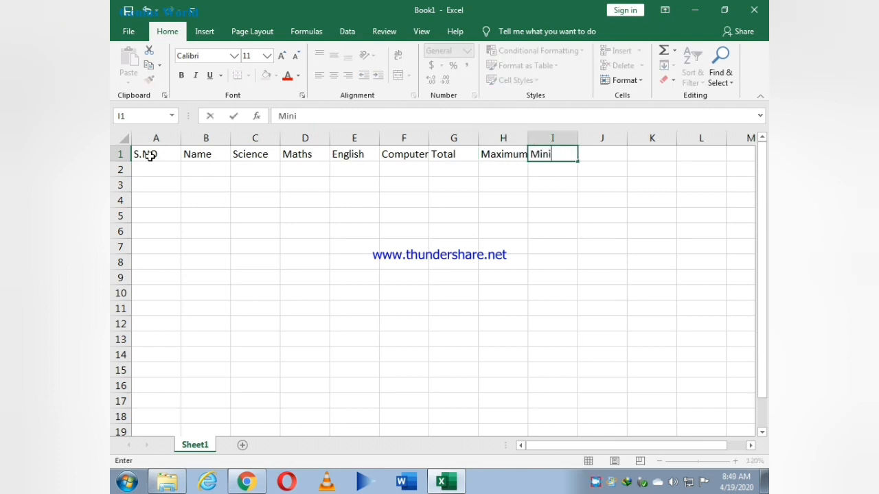
pyautogui.write('mum')
pyautogui.press('Tab')
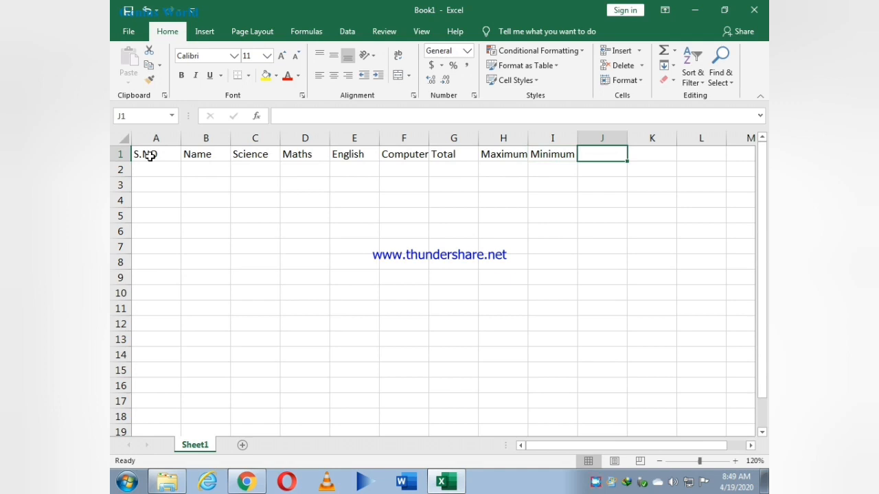
# - Complete the header row with Average in J1 and Result in K1
pyautogui.write('Average')
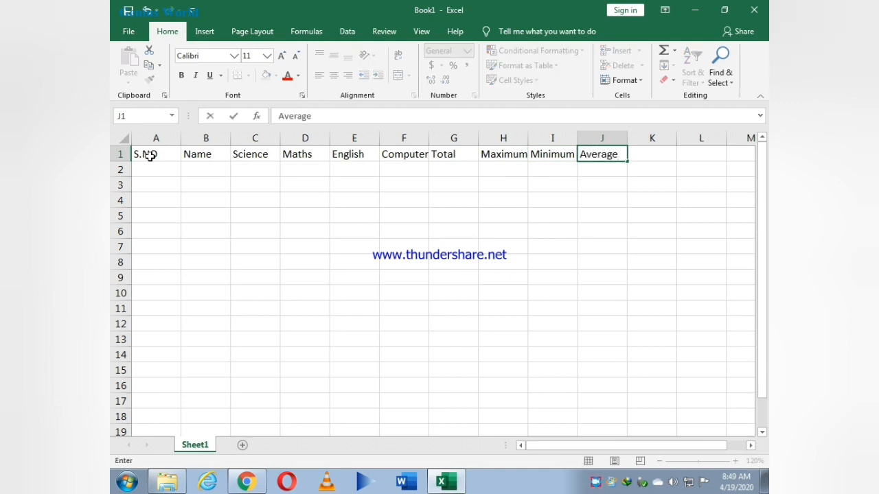
pyautogui.press('Tab')
pyautogui.write('Result')
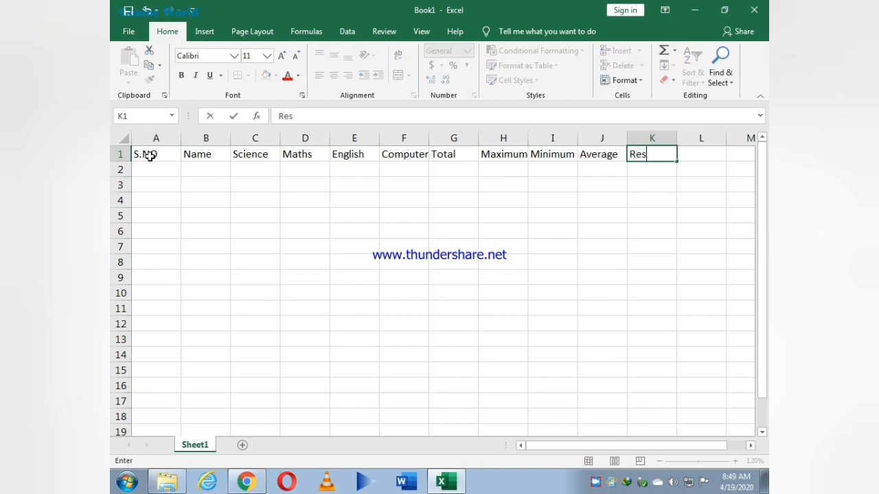
pyautogui.press('Tab')
# - Enter the first two serial numbers, 1 in A2 and 2 in A3, under the S.NO heading
pyautogui.press('Left')
pyautogui.press('Left')
pyautogui.press('Left')
pyautogui.press('Left')
pyautogui.press('Left')
pyautogui.press('Left')
pyautogui.press('Left')
pyautogui.press('Left')
pyautogui.press('Left')
pyautogui.press('Left')
pyautogui.press('Left')
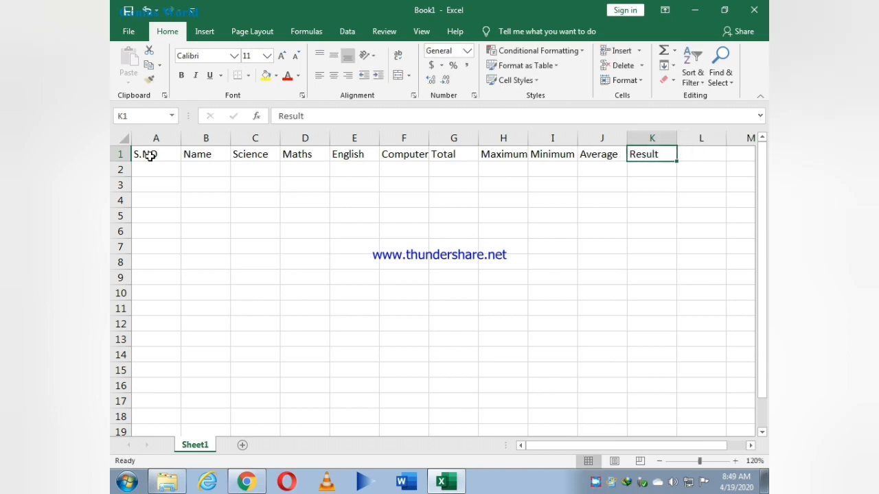
pyautogui.press('Down')
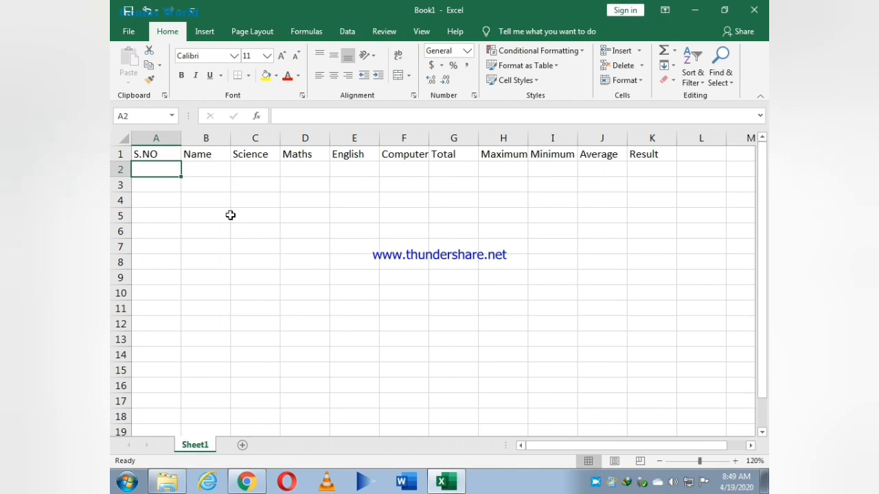
pyautogui.write('1')
pyautogui.press('Return')
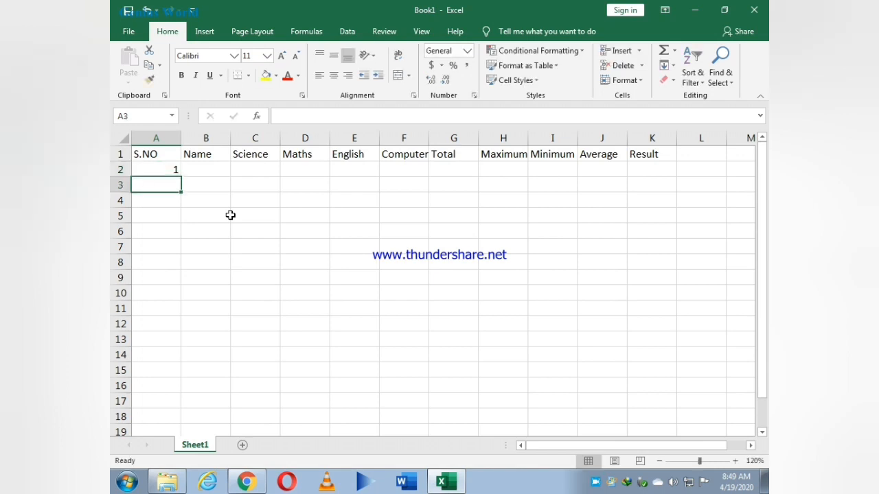
pyautogui.write('2')
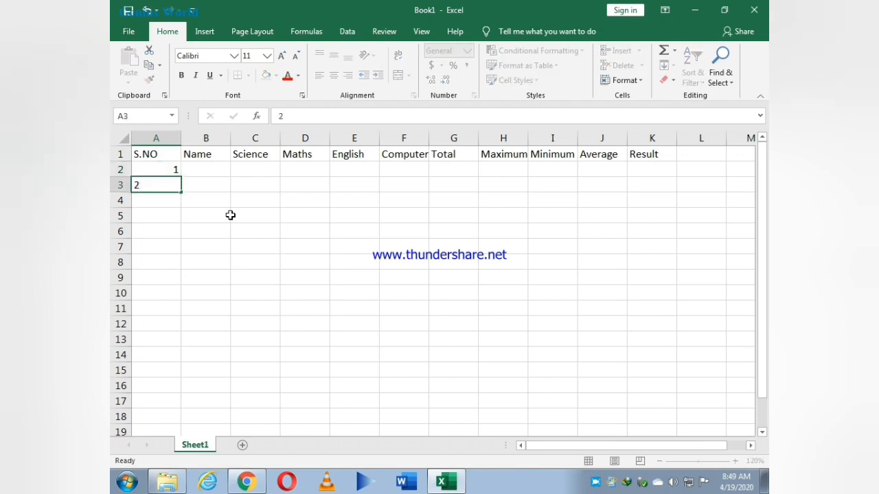
pyautogui.press('Return')
# - Extend the serial number series from A2:A3 down to A5 with AutoFill
pyautogui.press('Up')
pyautogui.press('Up')
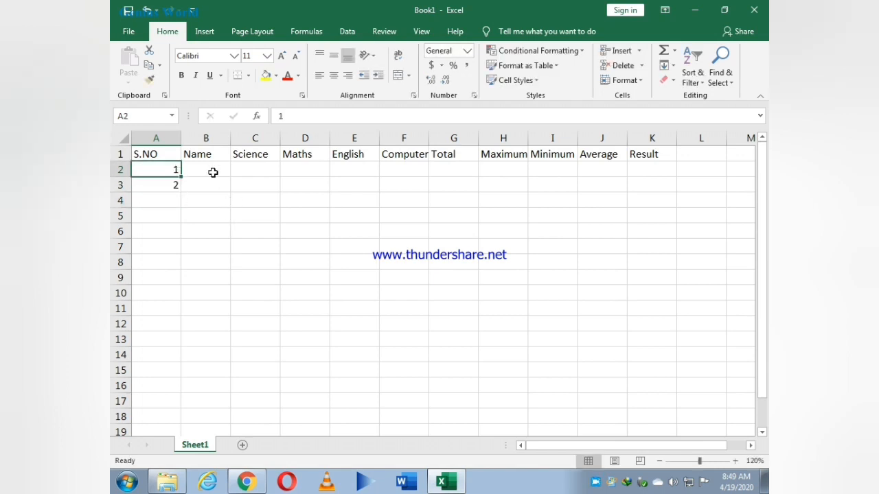
pyautogui.click(149, 171)
pyautogui.moveTo(149, 170); pyautogui.dragTo(148, 186)
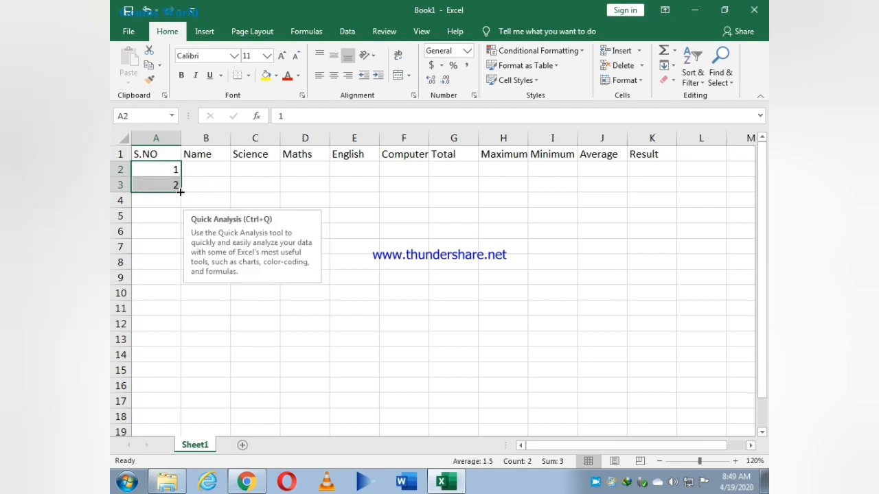
pyautogui.moveTo(180, 193); pyautogui.dragTo(180, 224)
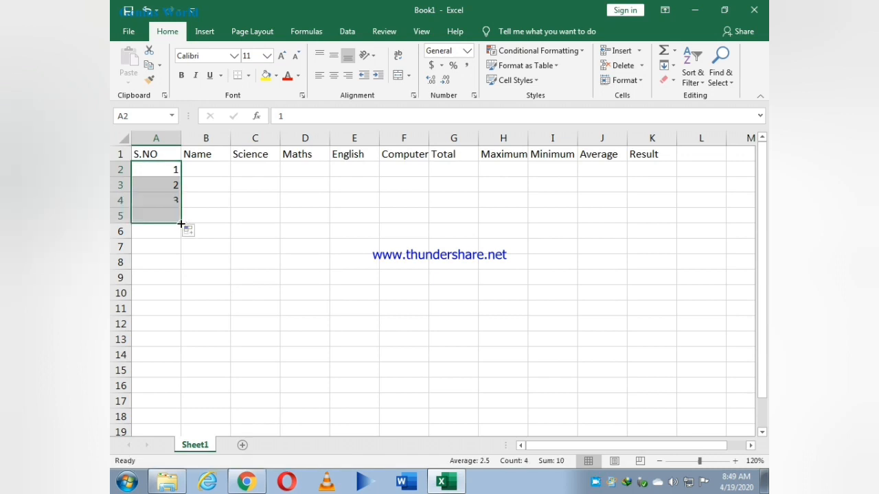
# - Enter the four students' names in B2 to B5 under the Name heading
pyautogui.click(210, 167)
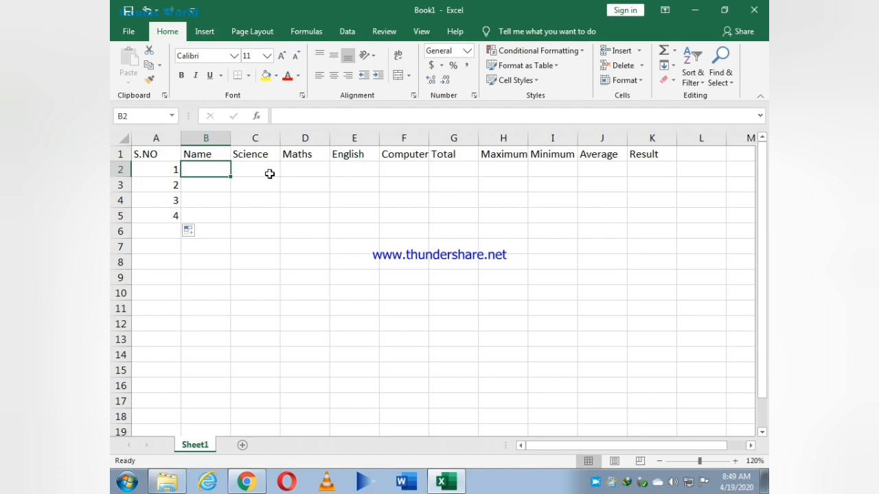
pyautogui.write('Tom')
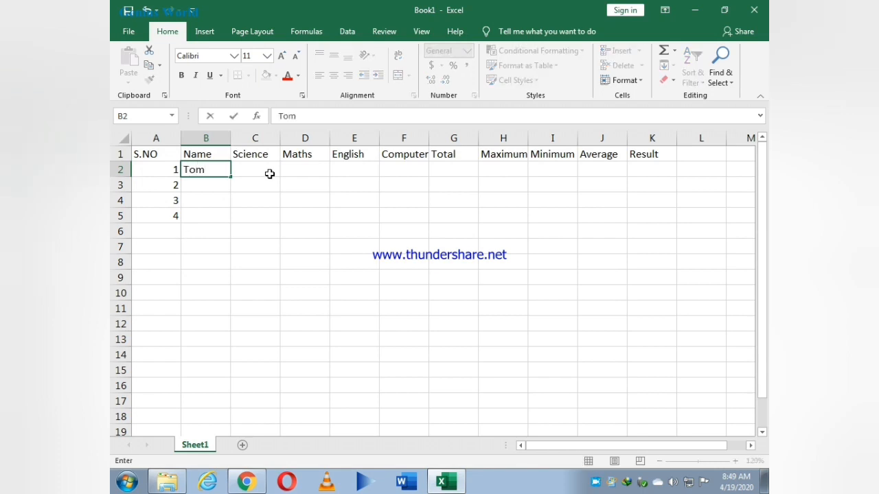
pyautogui.press('Return')
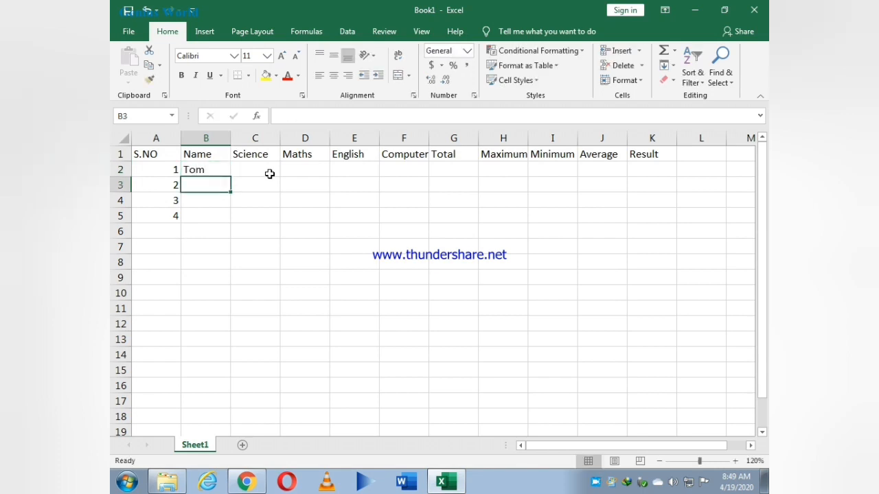
pyautogui.write('Alex')
pyautogui.press('Return')
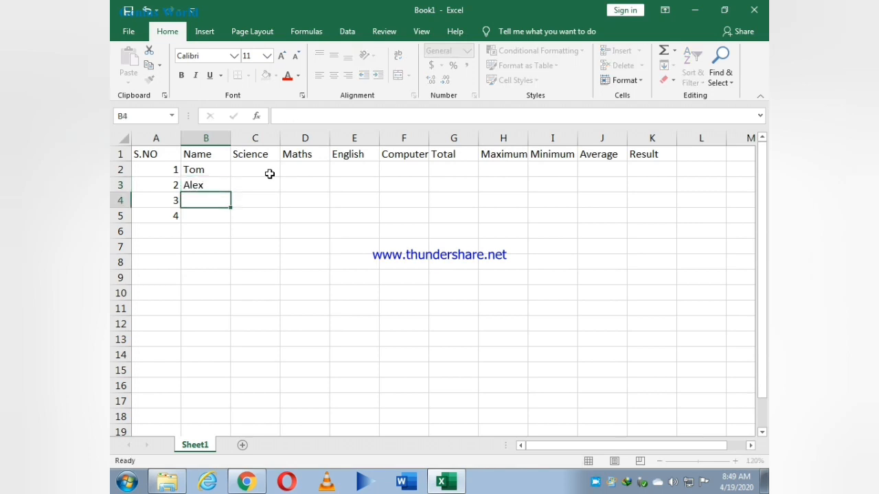
pyautogui.write('John')
pyautogui.press('Return')
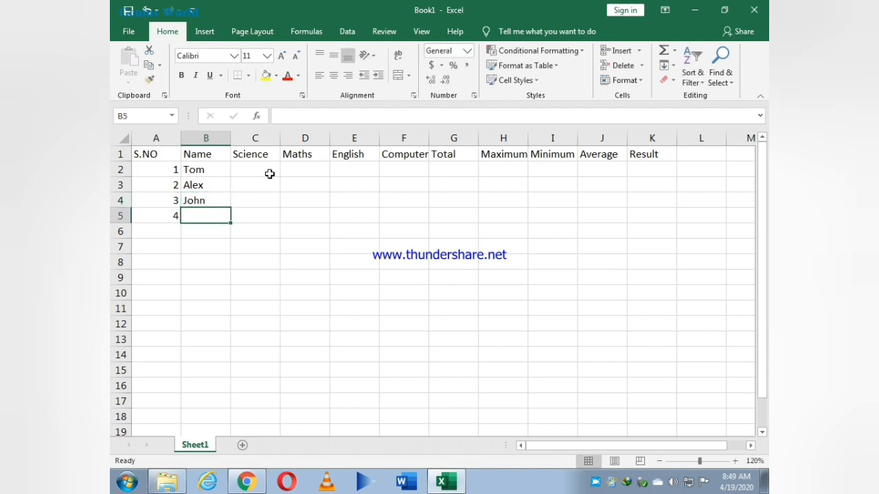
pyautogui.write('Cristop')
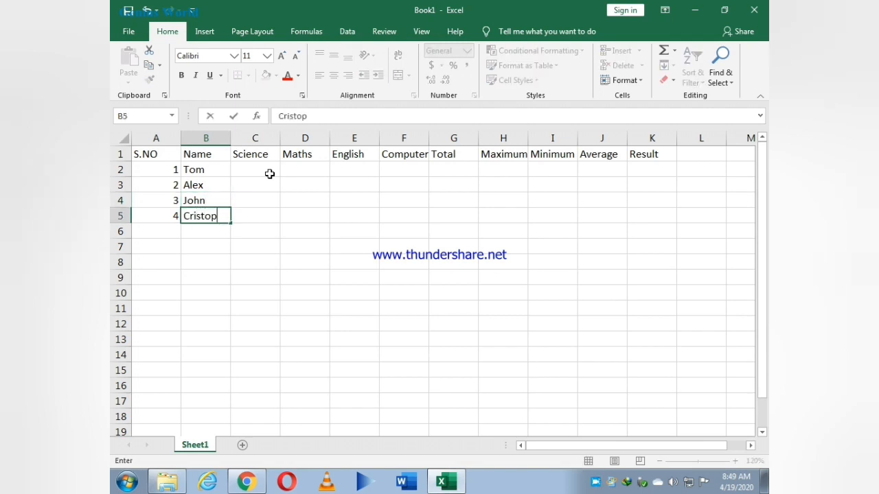
pyautogui.write('her')
pyautogui.press('Tab')
# - Enter the Science marks 40, 50, 60 and 70 in C2 to C5
pyautogui.press('Up')
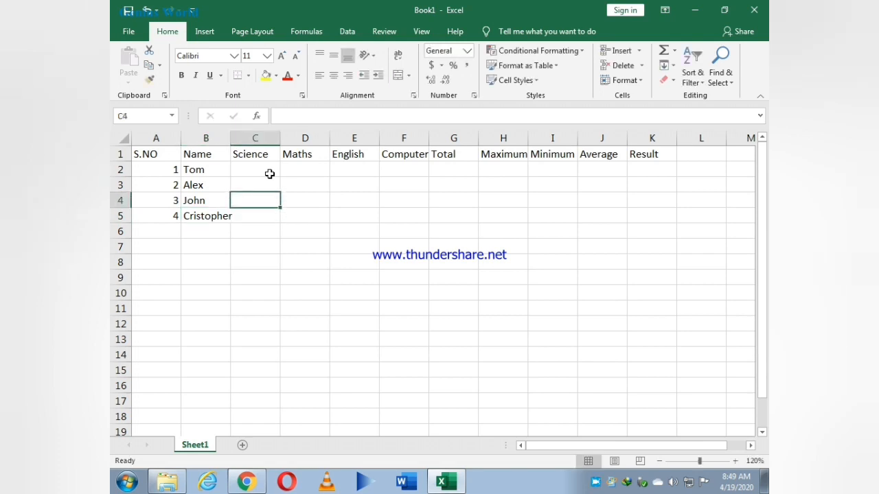
pyautogui.press('Up')
pyautogui.press('Up')
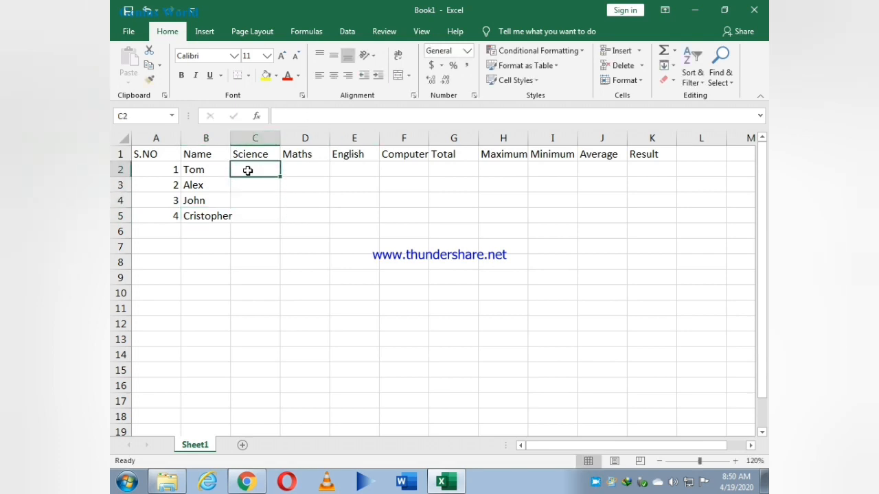
pyautogui.write('40')
pyautogui.press('Return')
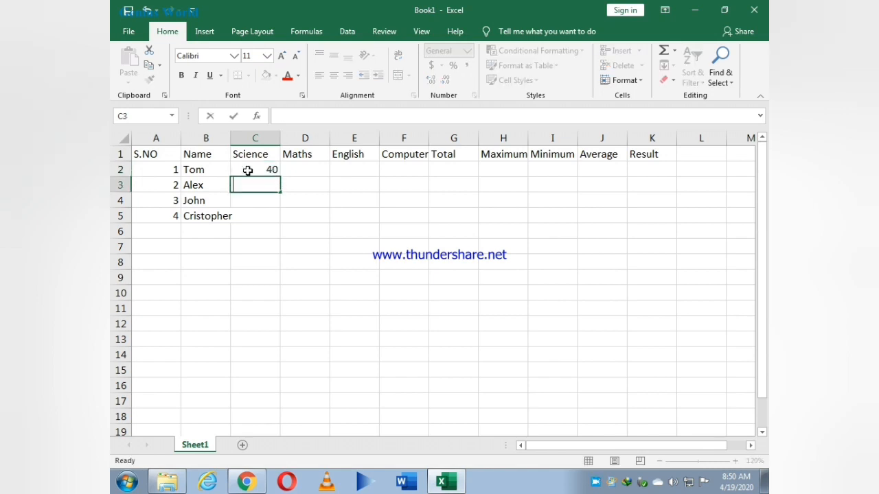
pyautogui.write('50')
pyautogui.press('Return')
pyautogui.write('60')
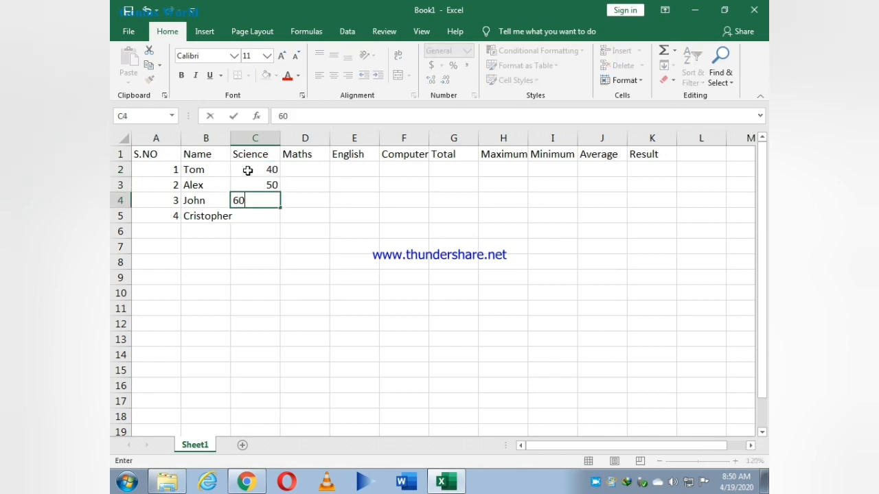
pyautogui.press('Return')
pyautogui.write('70')
pyautogui.hotkey('ctrl', 'Return')
# - Enter the Maths marks 90, 85, 45 and 80 in D2 to D5
pyautogui.press('Up')
pyautogui.press('Up')
pyautogui.press('Up')
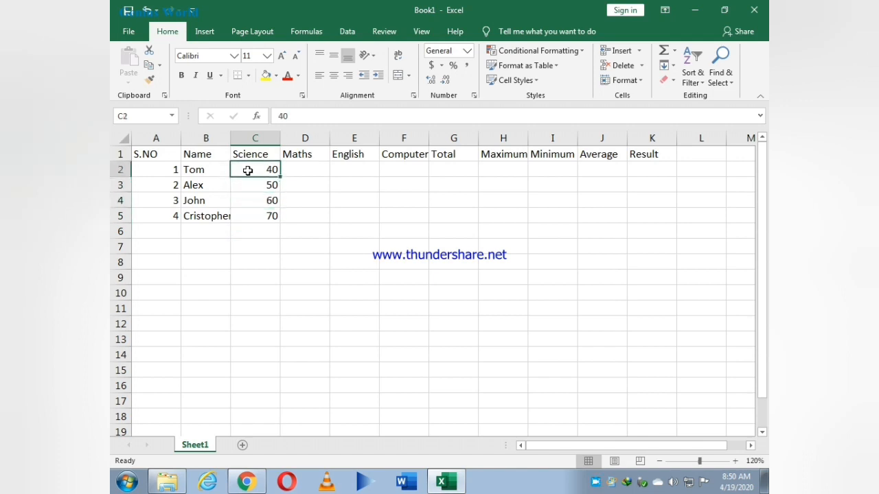
pyautogui.press('Right')
pyautogui.write('90')
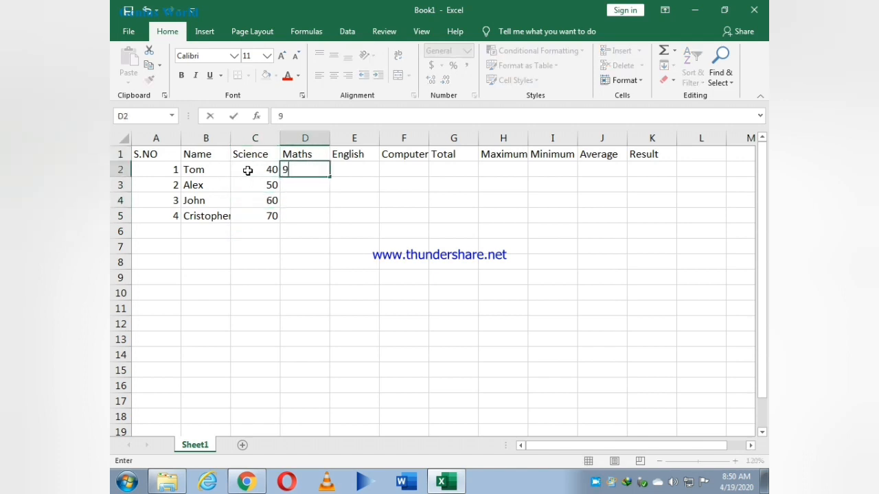
pyautogui.press('Return')
pyautogui.write('85')
pyautogui.press('Return')
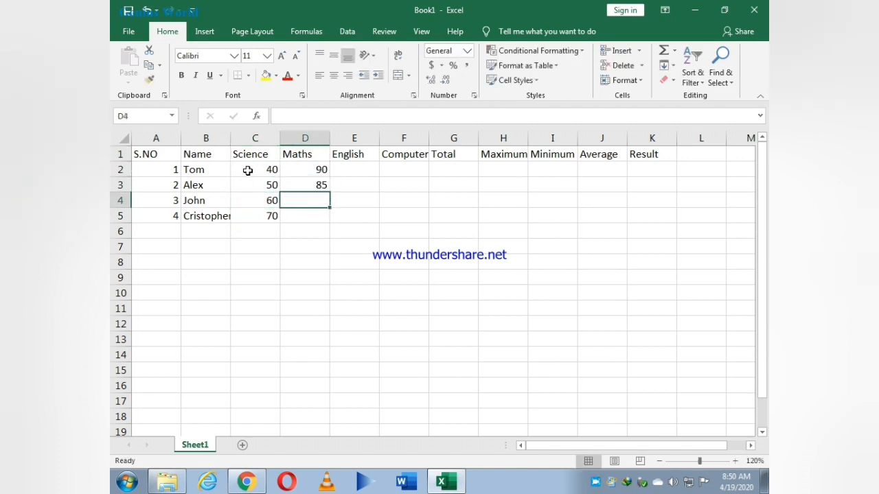
pyautogui.write('45')
pyautogui.press('Return')
pyautogui.write('80')
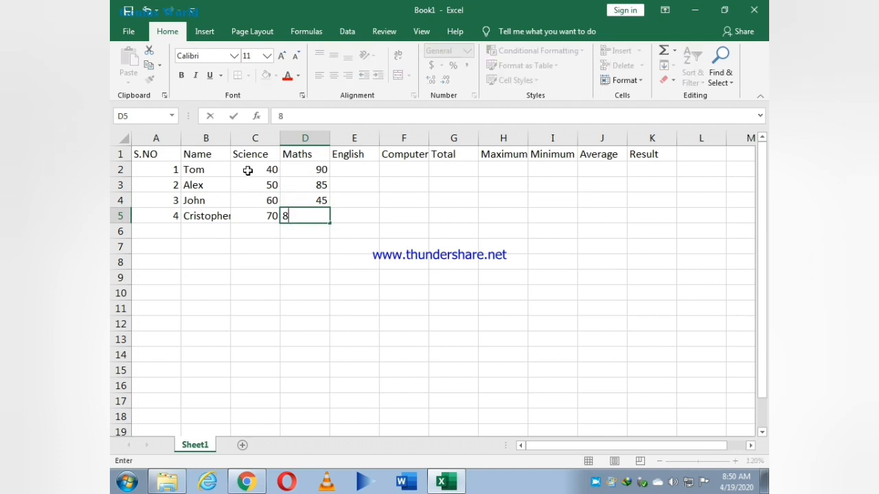
pyautogui.press('Return')
# - Enter the English marks 89, 78, 84 and 91 in E2 to E5
pyautogui.press('Right')
pyautogui.press('Up')
pyautogui.press('Up')
pyautogui.press('Up')
pyautogui.press('Up')
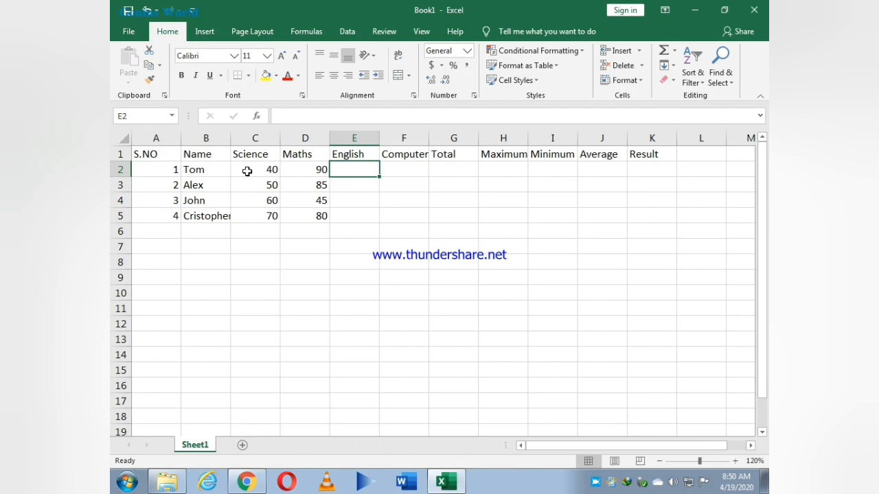
pyautogui.write('89')
pyautogui.press('Return')
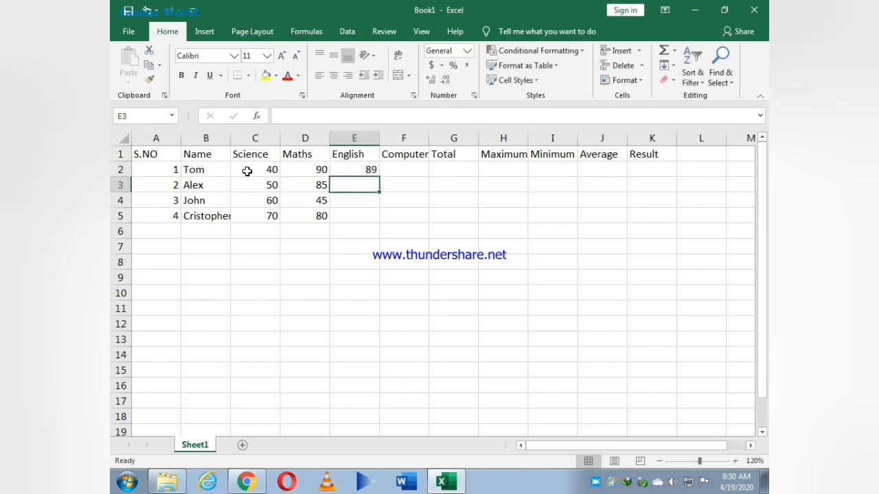
pyautogui.write('78')
pyautogui.press('Return')
pyautogui.write('84')
pyautogui.press('Return')
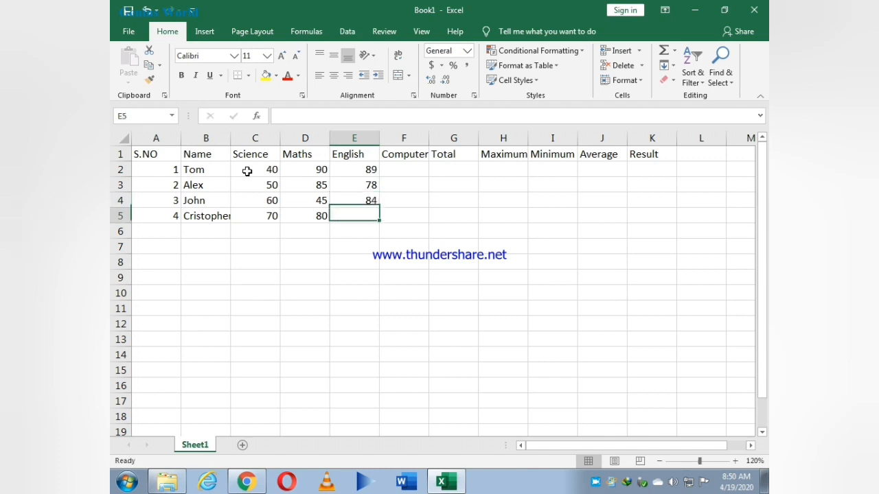
pyautogui.write('91')
pyautogui.press('Return')
# - Enter the Computer marks 93, 60, 79 and 88 in F2 to F5
pyautogui.press('Right')
pyautogui.press('Up')
pyautogui.press('Up')
pyautogui.press('Up')
pyautogui.press('Up')
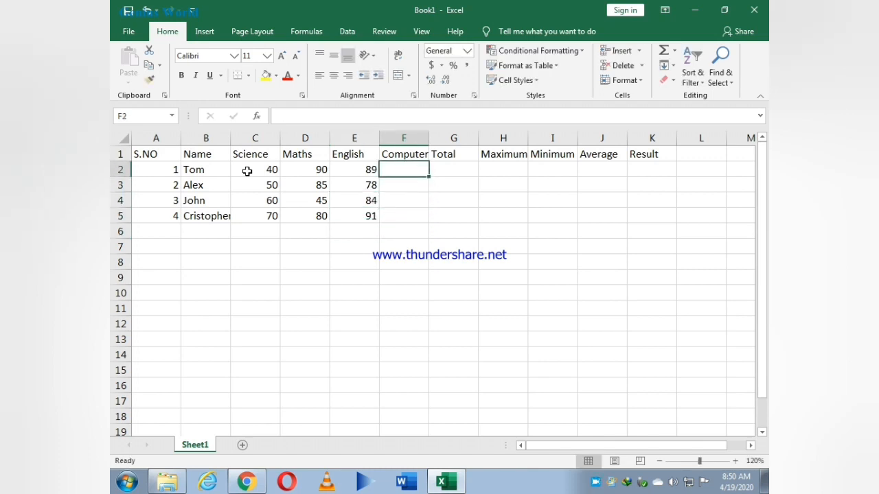
pyautogui.write('93')
pyautogui.press('Return')
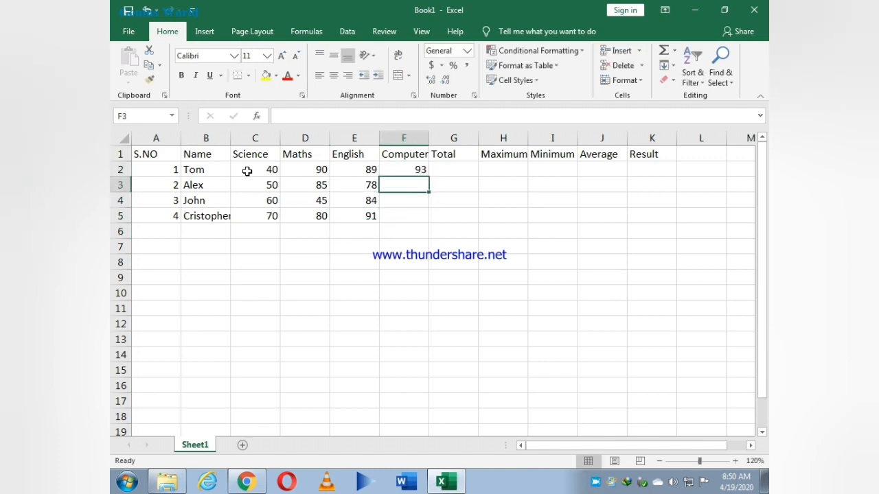
pyautogui.write('60')
pyautogui.press('Return')
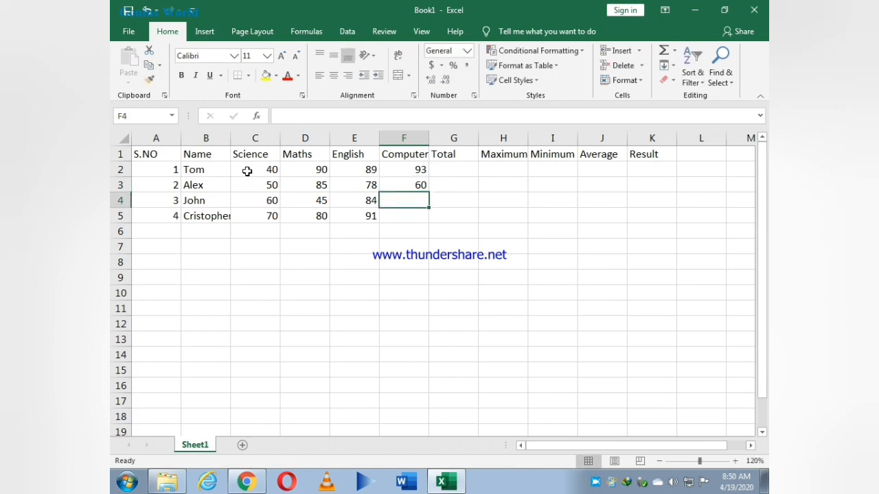
pyautogui.write('79')
pyautogui.press('Return')
pyautogui.write('88')
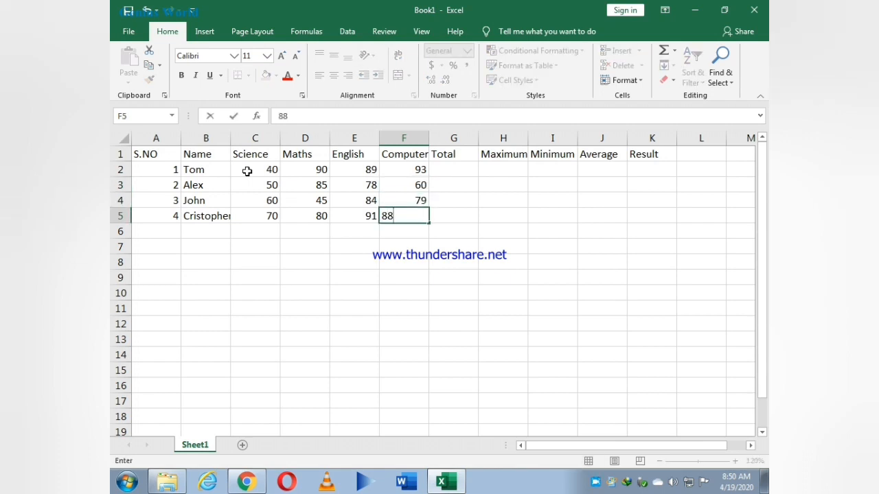
pyautogui.press('Return')
# - Total the first student's marks in G2 with the formula =sum(C2:F2)
pyautogui.press('Right')
pyautogui.press('Up')
pyautogui.press('Up')
pyautogui.press('Up')
pyautogui.press('Up')
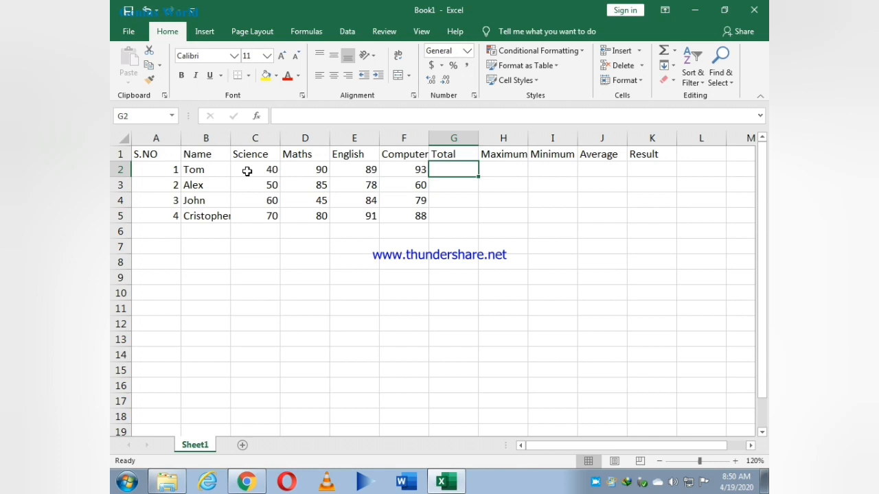
pyautogui.write('=')
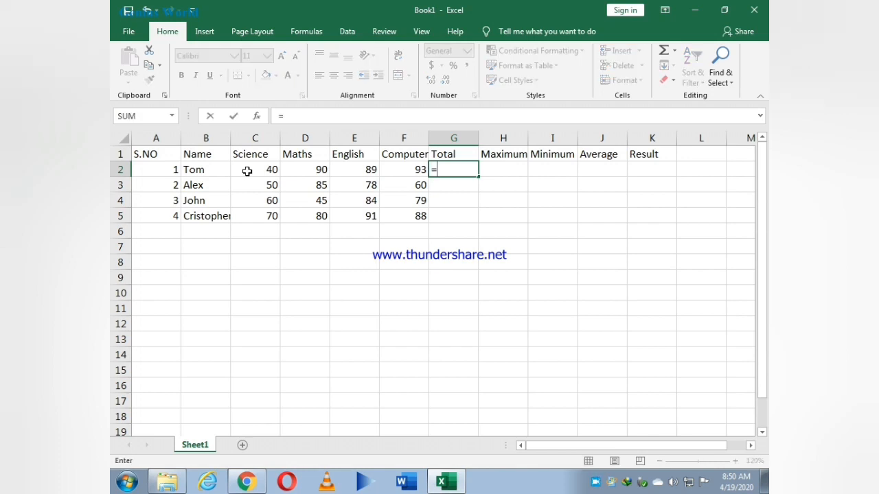
pyautogui.write('sum')
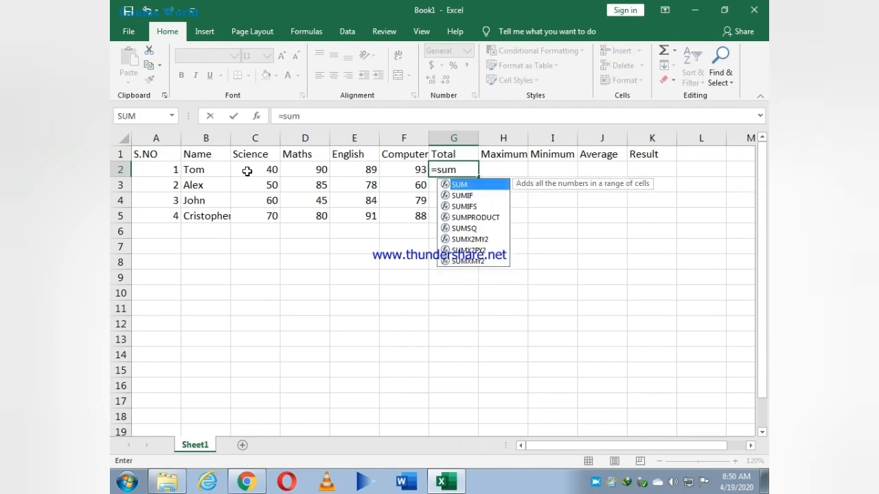
pyautogui.write('(')
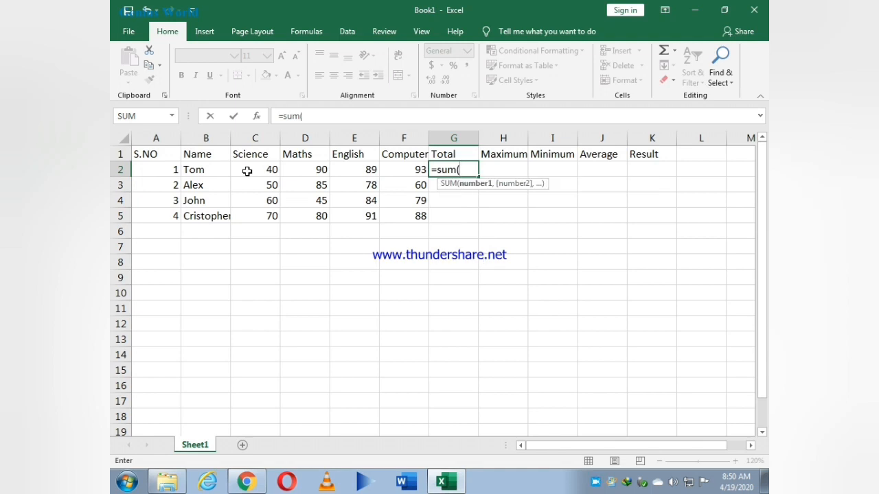
pyautogui.click(259, 170)
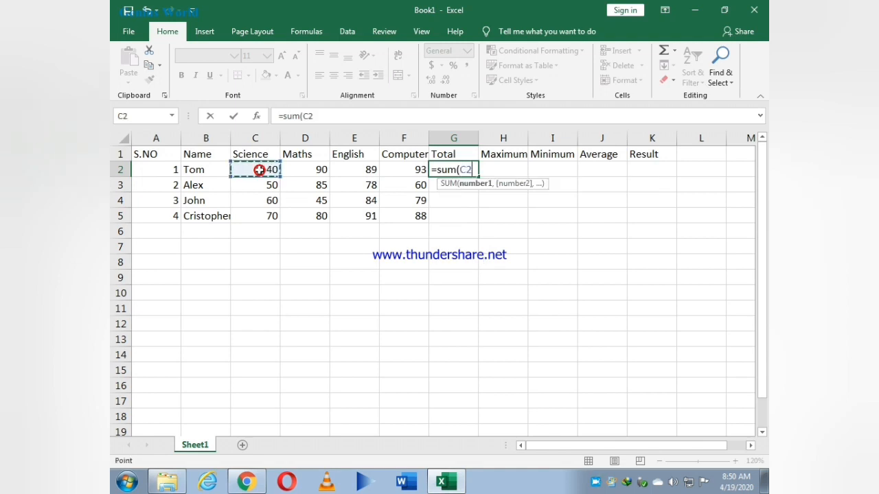
pyautogui.moveTo(259, 170); pyautogui.dragTo(393, 172)
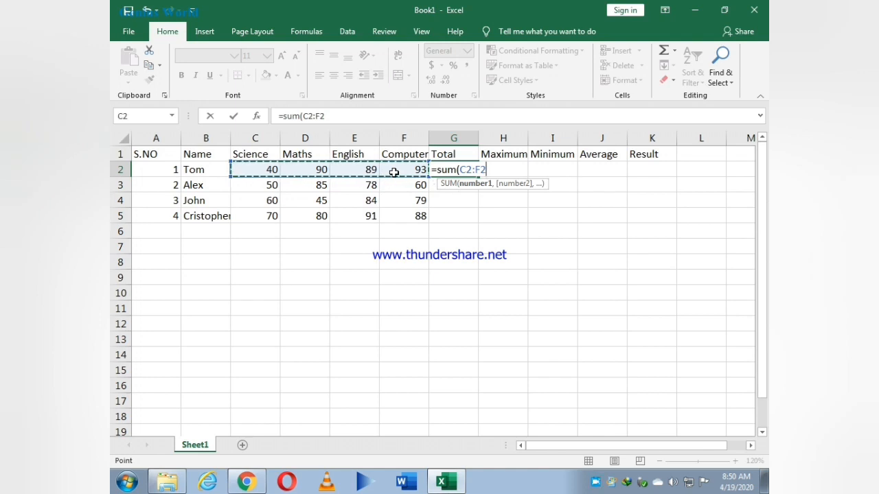
pyautogui.write(')')
pyautogui.press('Return')
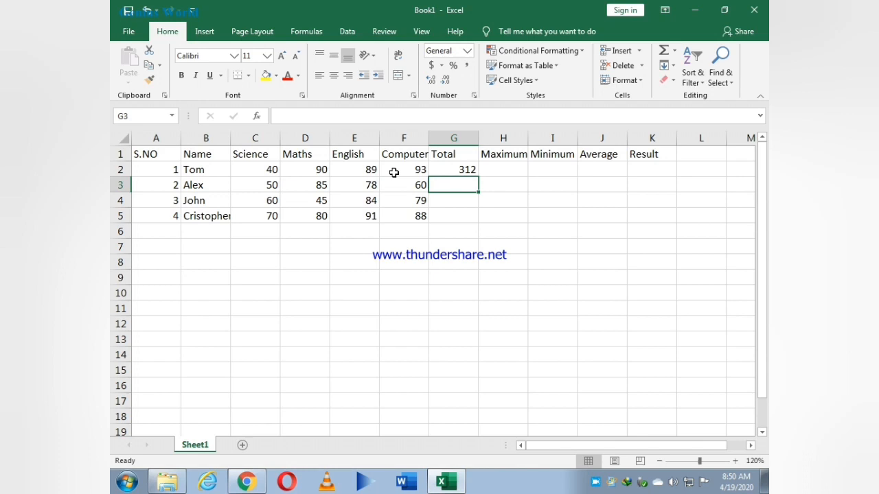
# - Total the second student's marks in G3 with =sum(C3:F3) and fill the formula down to G5
pyautogui.write('=')
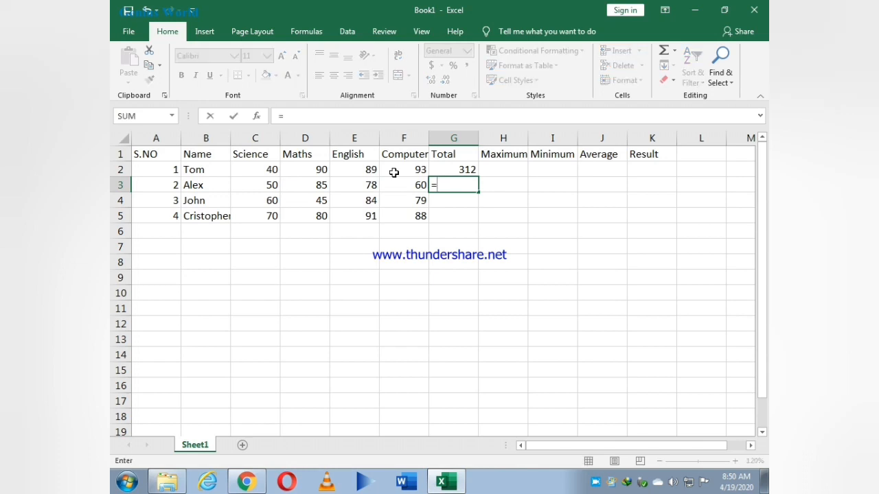
pyautogui.write('sum')
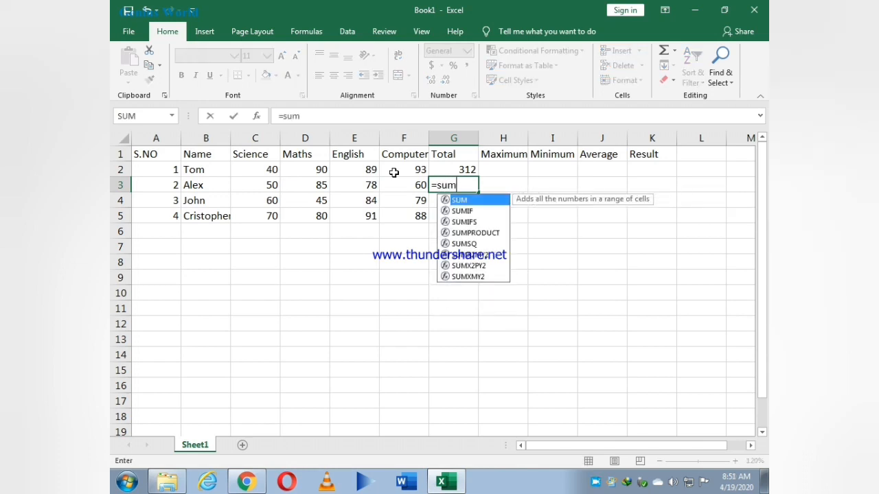
pyautogui.write('(')
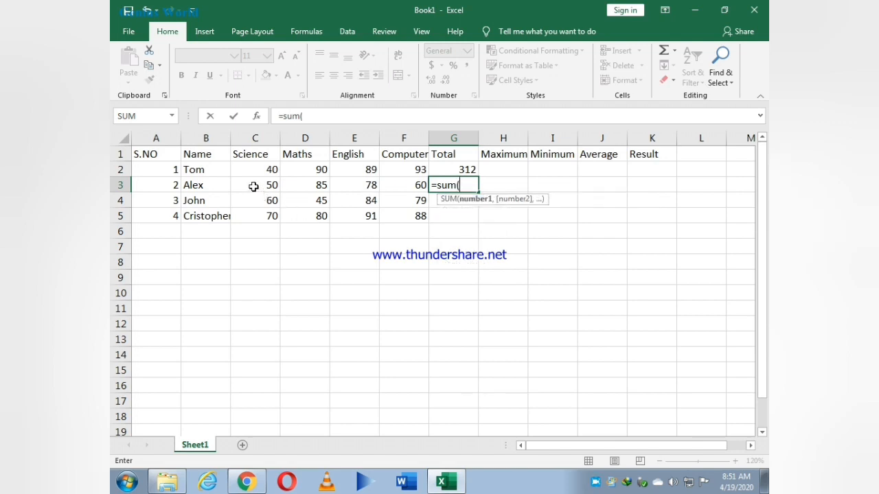
pyautogui.moveTo(254, 186); pyautogui.dragTo(404, 184)
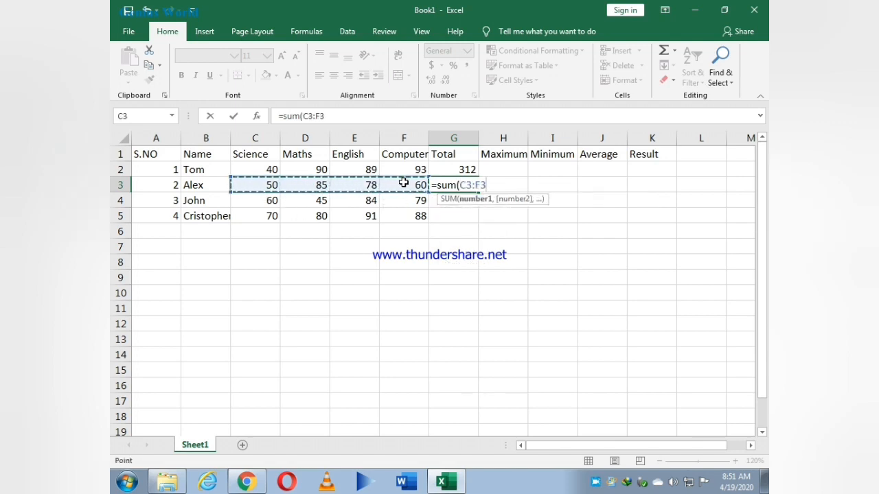
pyautogui.write(')')
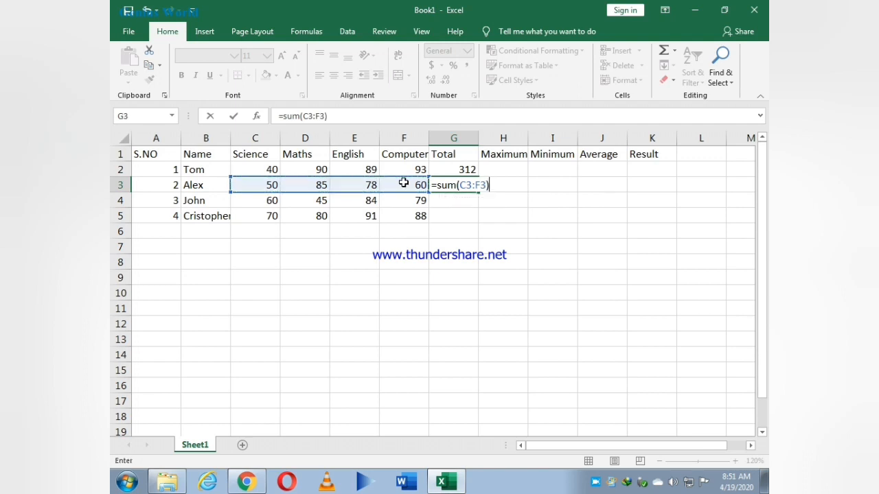
pyautogui.press('Return')
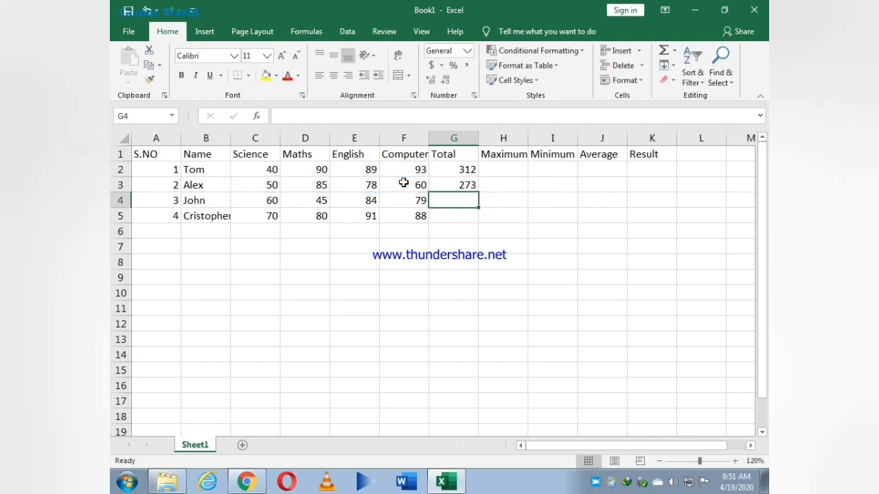
pyautogui.click(456, 186)
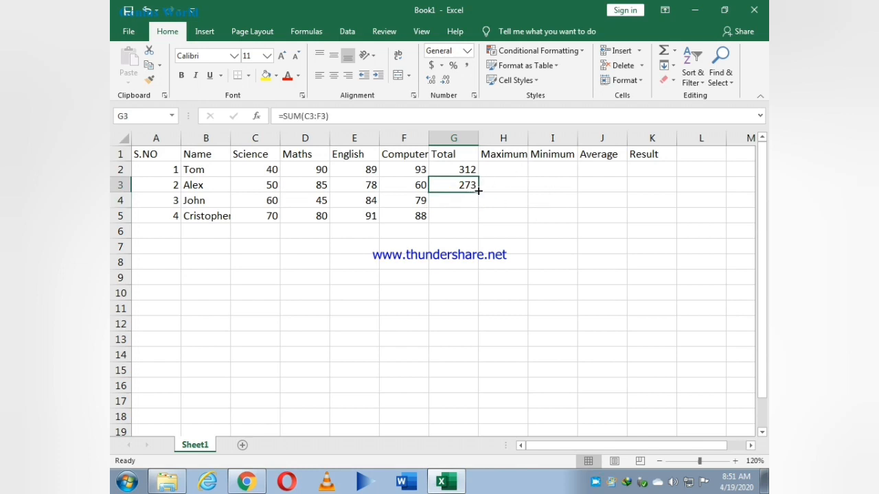
pyautogui.moveTo(477, 190); pyautogui.dragTo(474, 227)
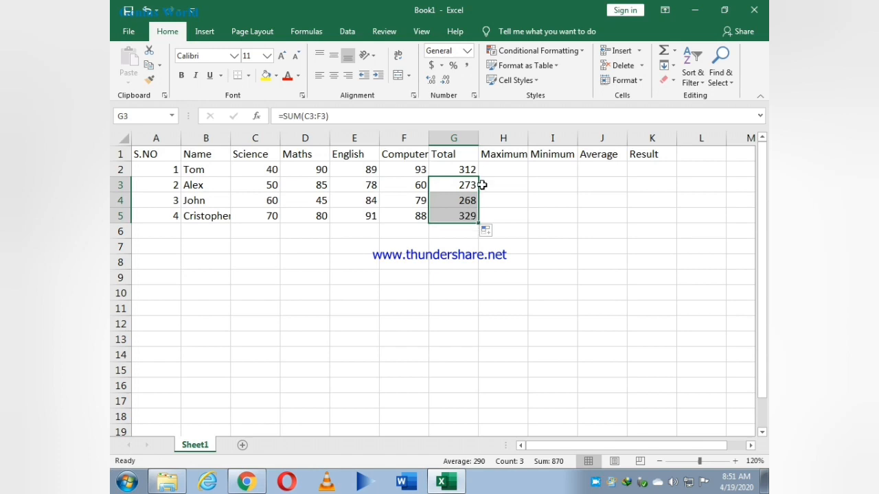
# - Find the first student's highest mark in H2 with the formula =max(C2:F2)
pyautogui.click(492, 164)
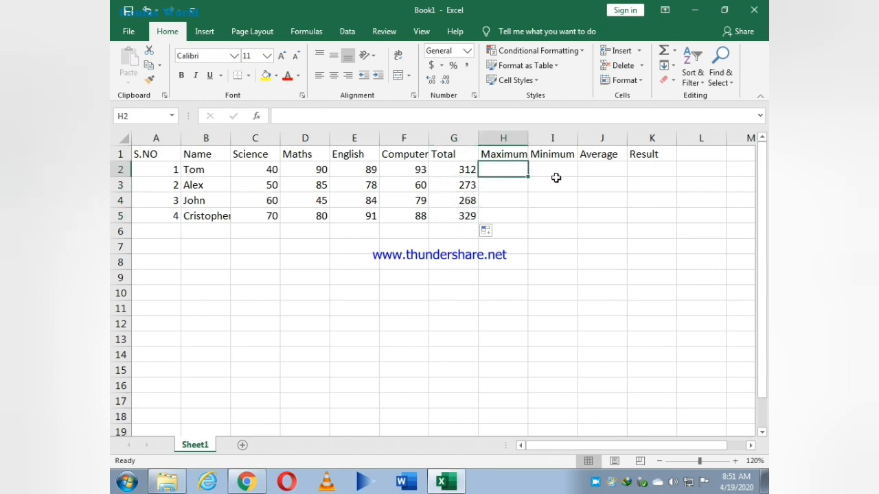
pyautogui.write('=')
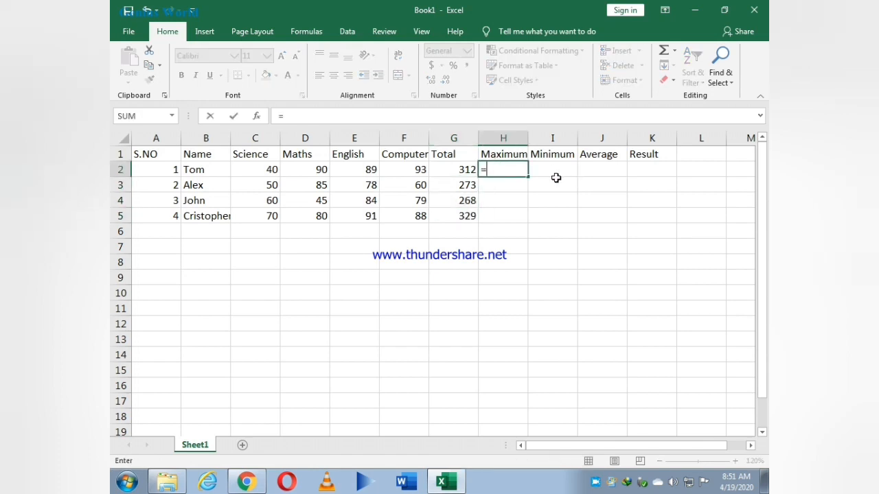
pyautogui.write('ma')
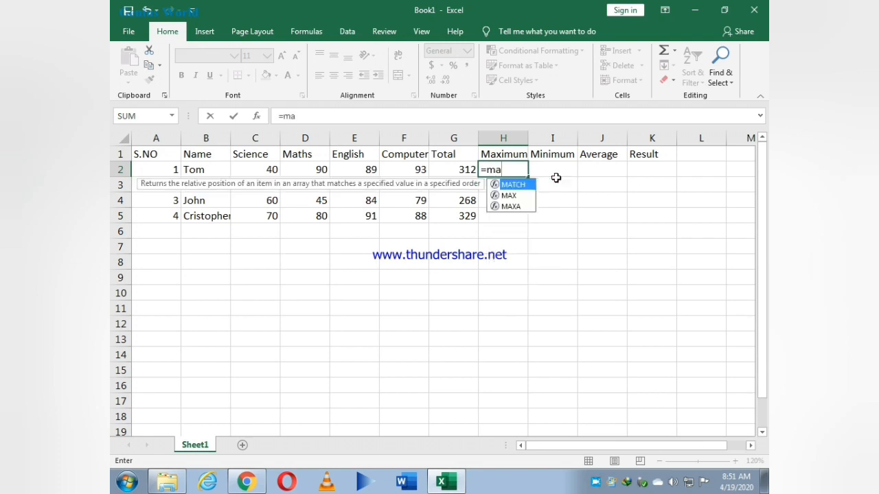
pyautogui.write('x')
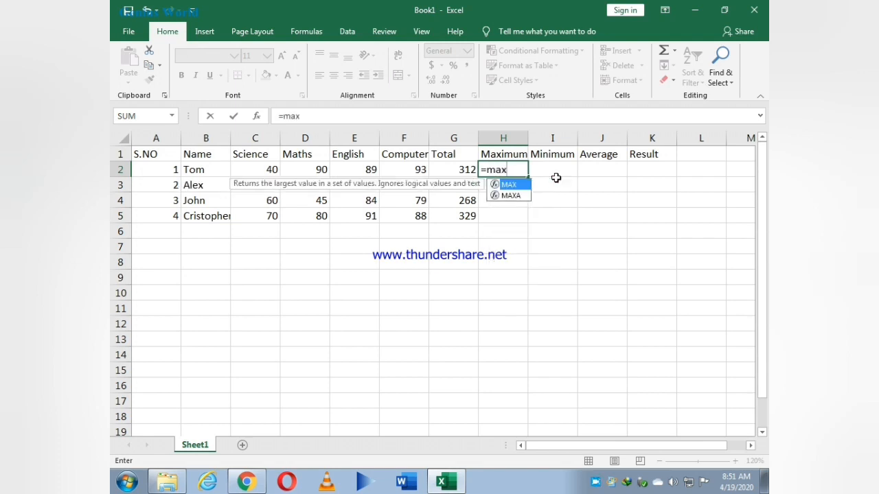
pyautogui.write('(')
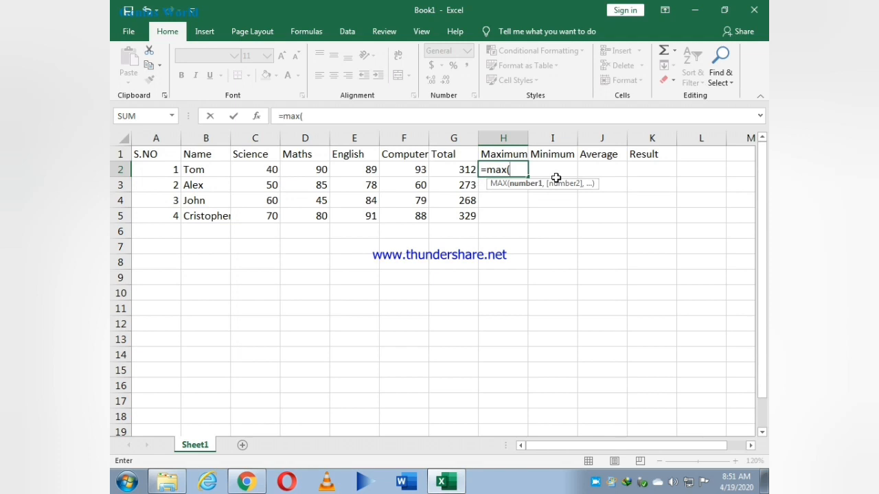
pyautogui.click(261, 168)
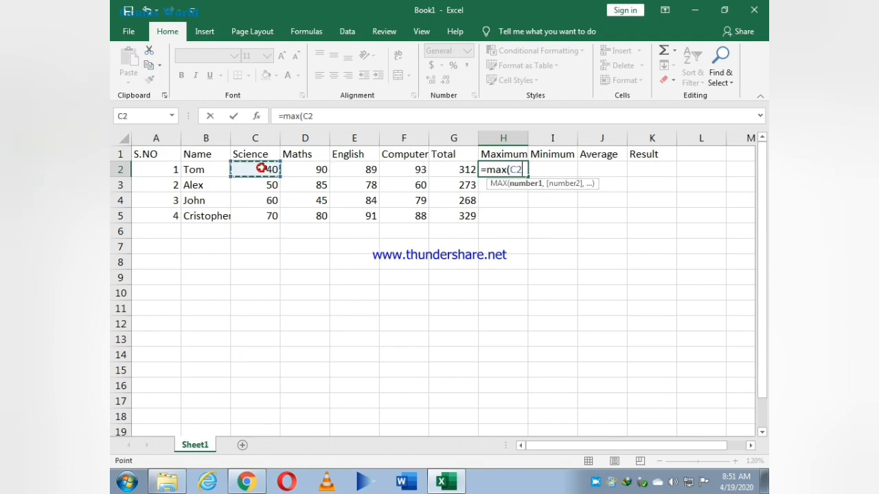
pyautogui.moveTo(260, 168); pyautogui.dragTo(392, 171)
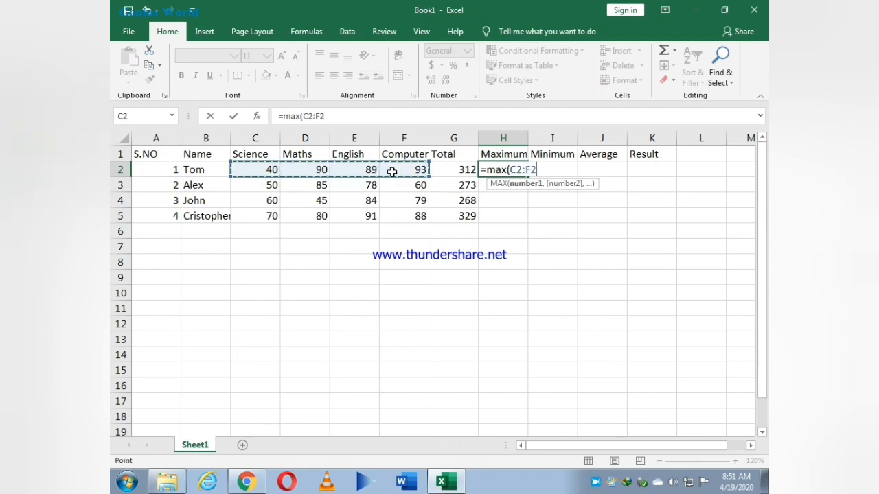
pyautogui.write(')')
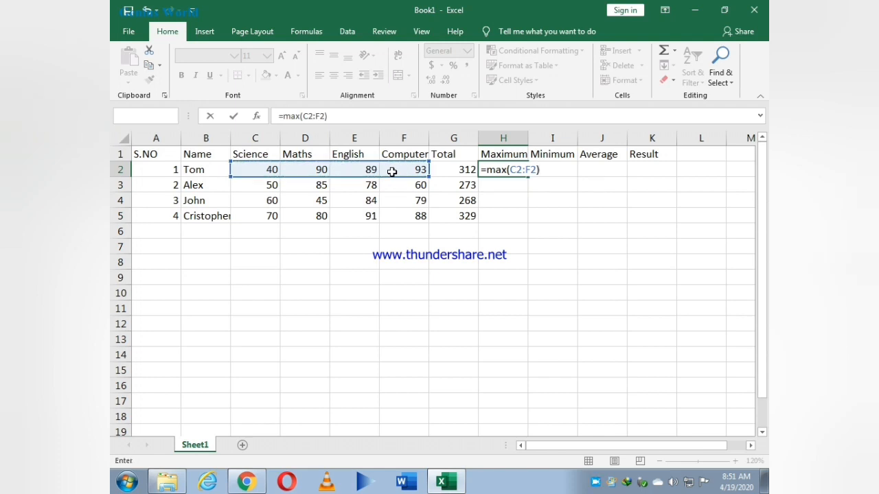
pyautogui.press('Return')
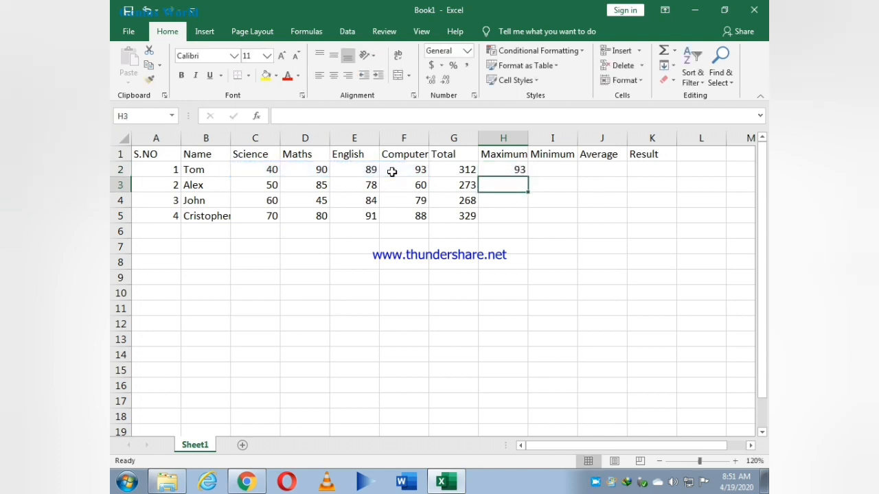
# - Find the second student's highest mark in H3 with =max(C3:F3) and fill the formula down to H5
pyautogui.write('=')
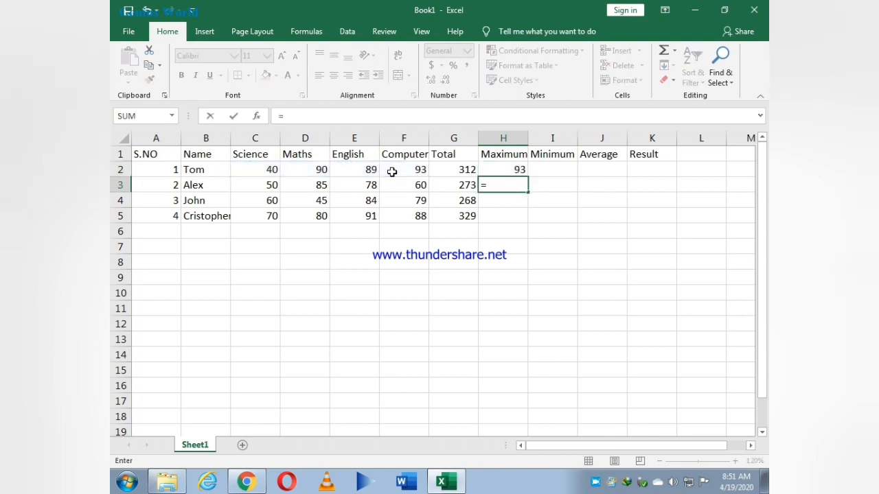
pyautogui.write('max')
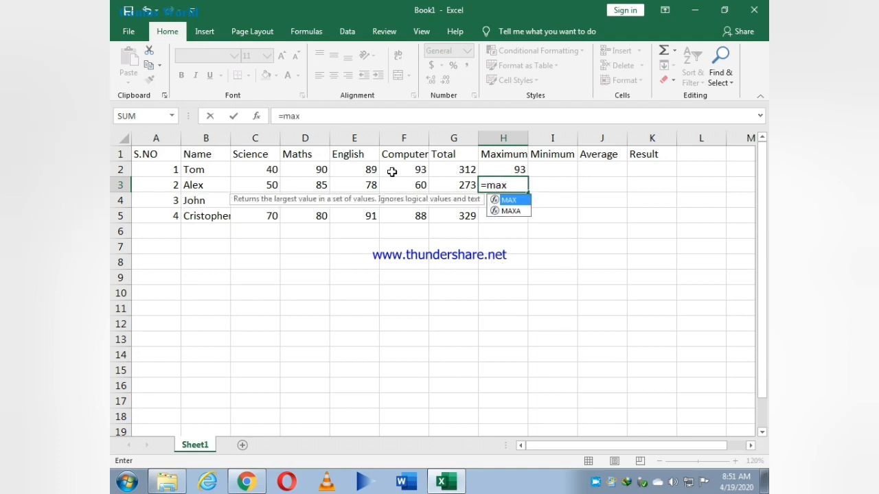
pyautogui.write('(')
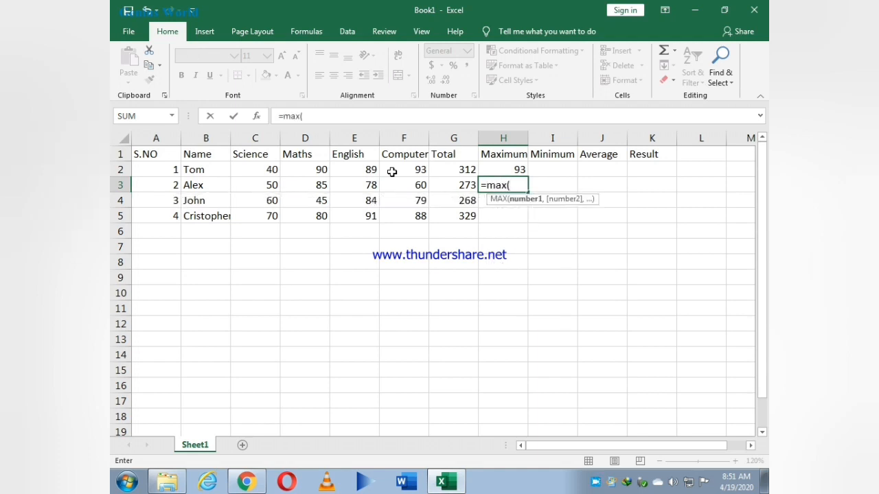
pyautogui.moveTo(266, 184); pyautogui.dragTo(403, 183)
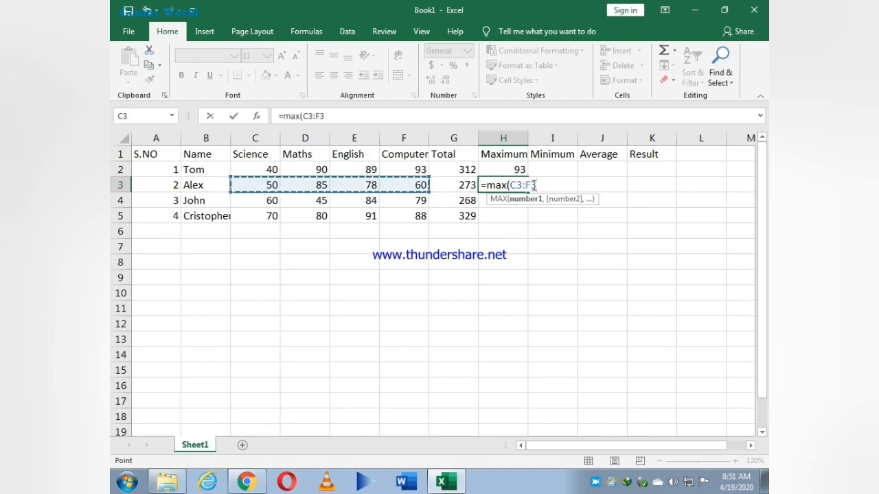
pyautogui.write(')')
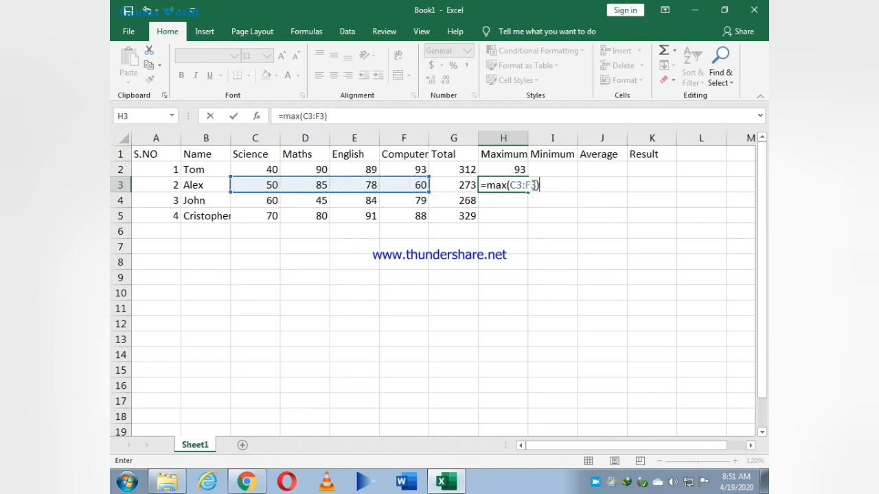
pyautogui.press('Return')
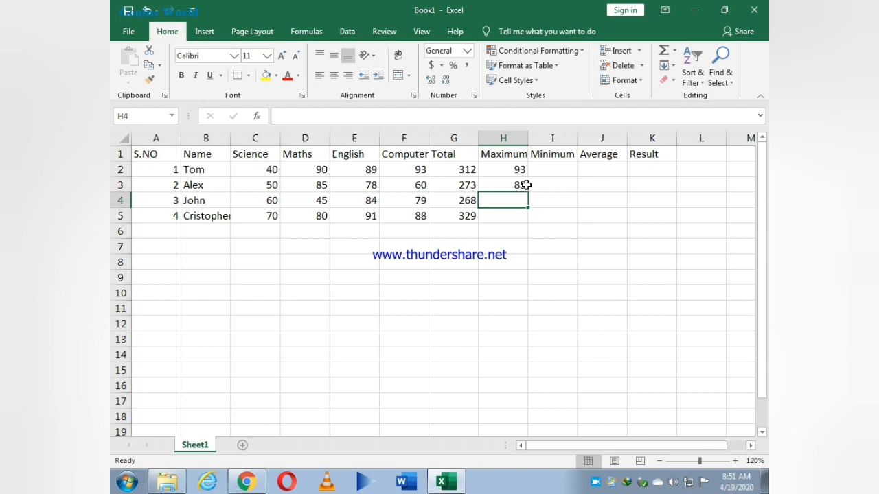
pyautogui.click(515, 184)
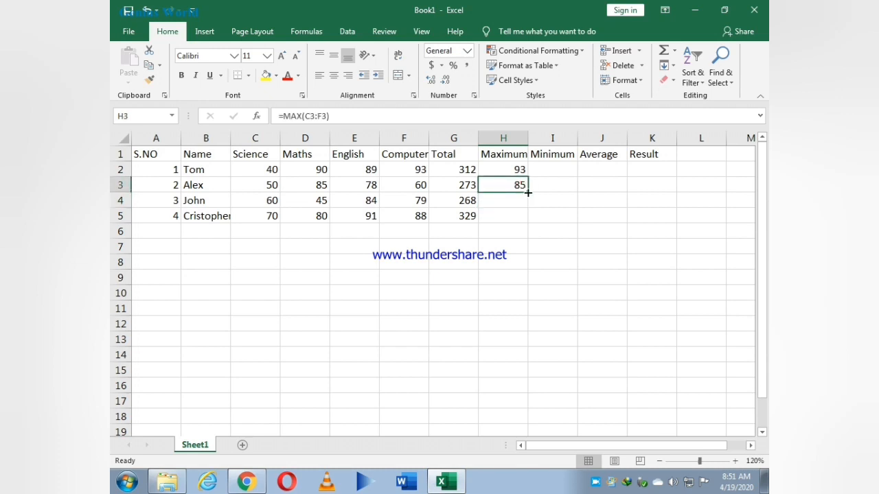
pyautogui.moveTo(528, 192); pyautogui.dragTo(524, 222)
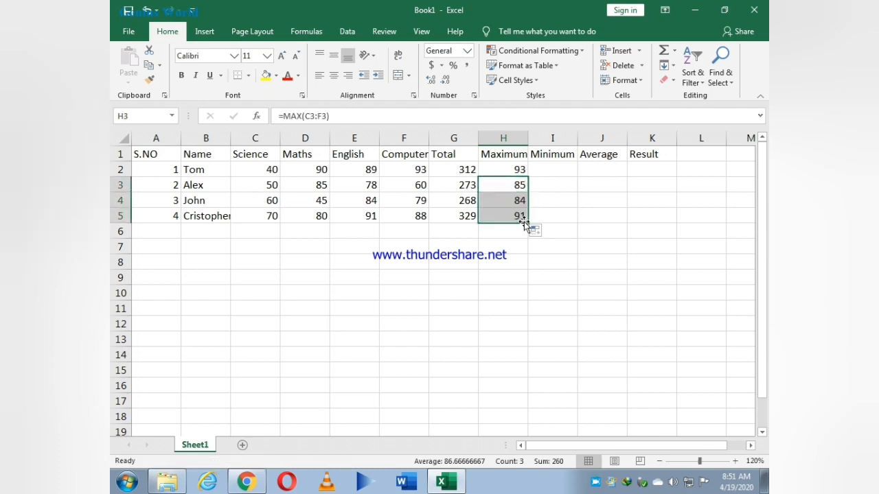
# - Find the first student's lowest mark in I2 with the formula =min(C2:F2)
pyautogui.click(544, 170)
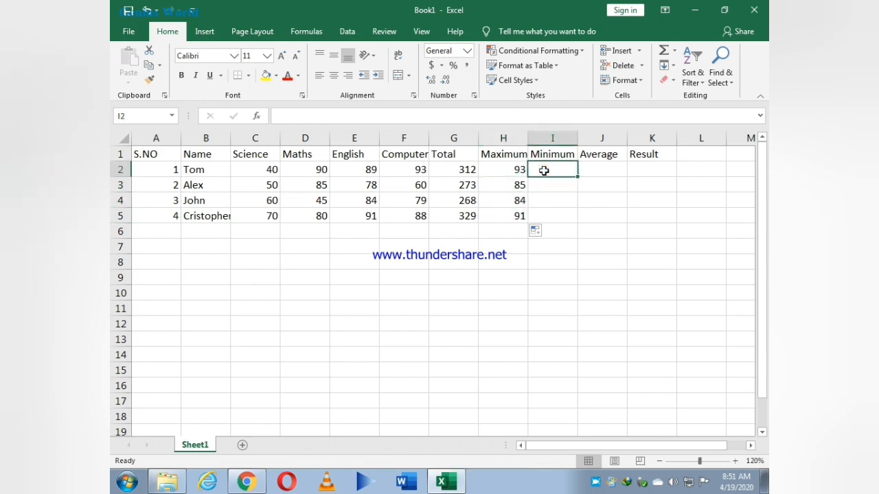
pyautogui.write('=m')
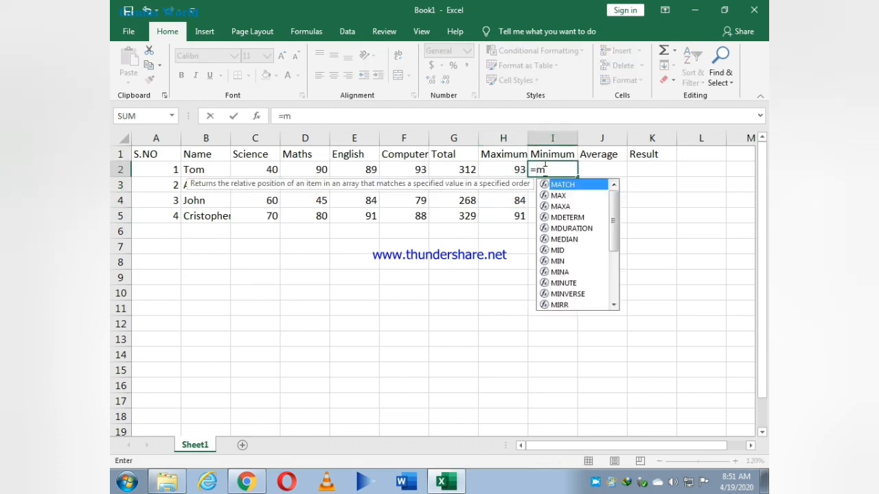
pyautogui.write('in')
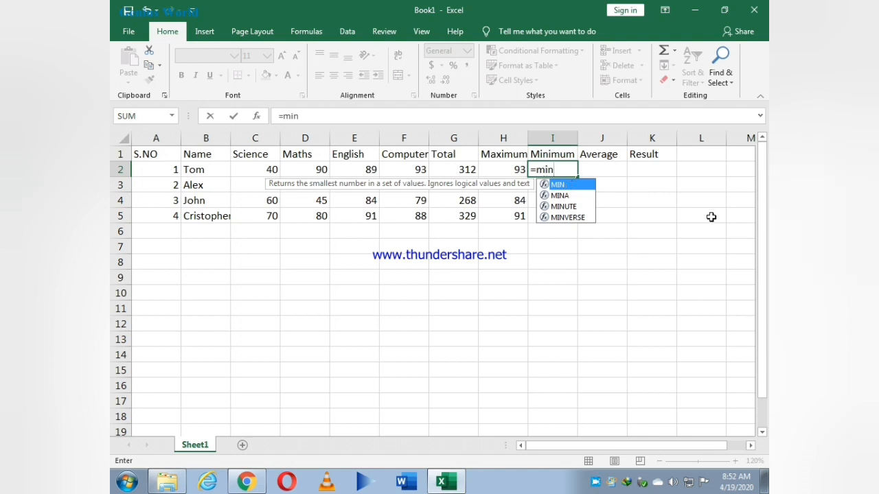
pyautogui.write('(')
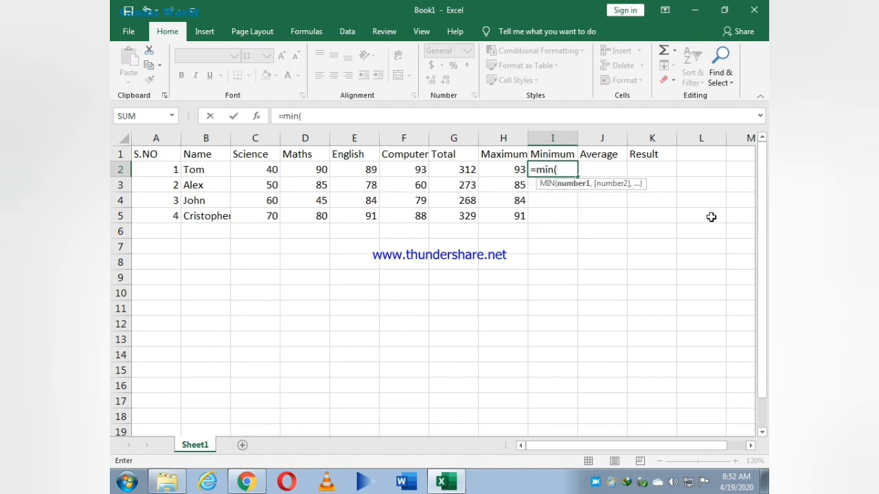
pyautogui.moveTo(250, 170); pyautogui.dragTo(398, 171)
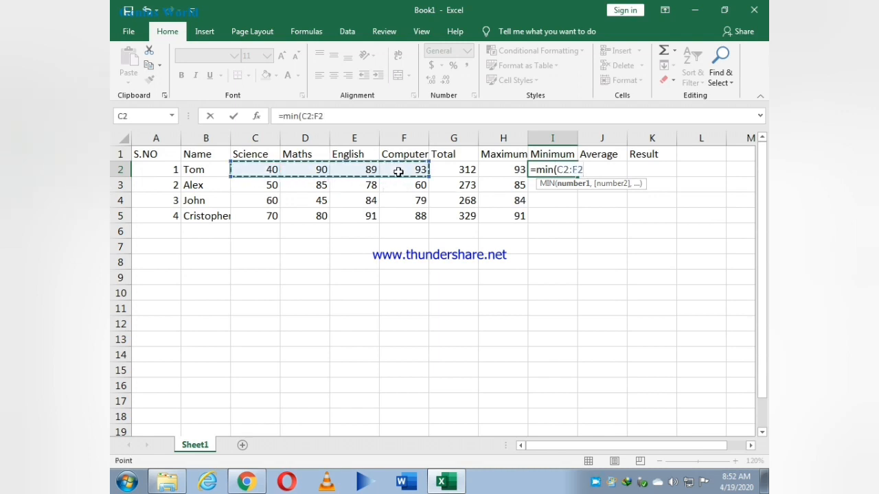
pyautogui.write(')')
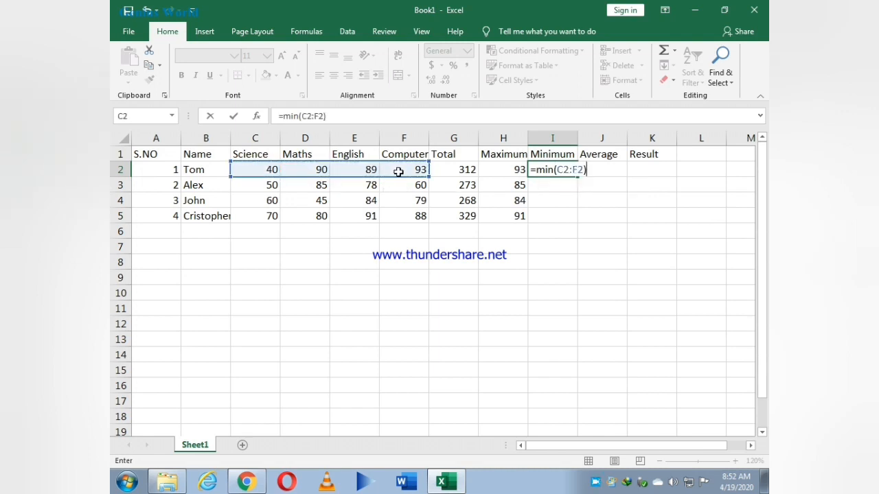
pyautogui.press('Return')
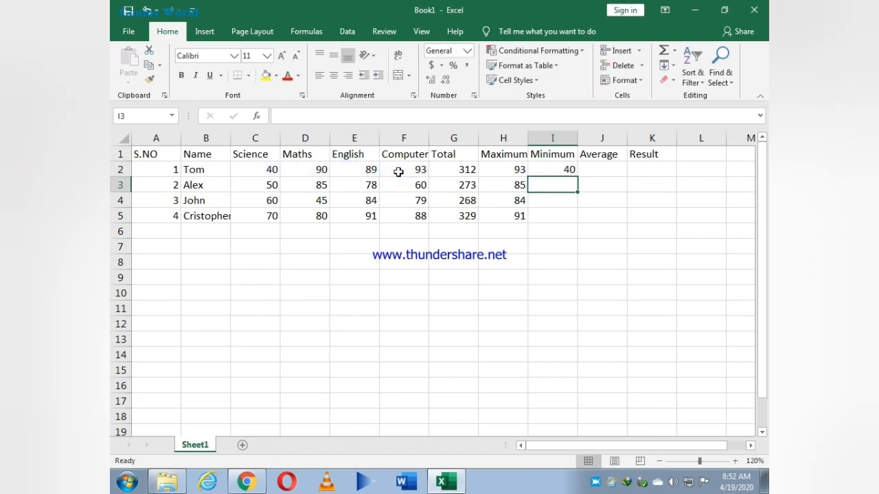
# - Find the second student's lowest mark in I3 with =min(C3:F3) and fill the formula down to I5
pyautogui.write('=')
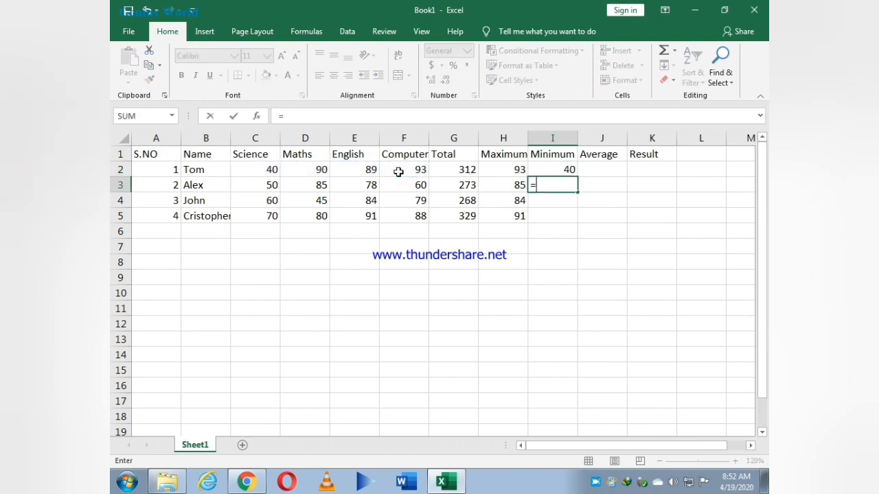
pyautogui.write('min')
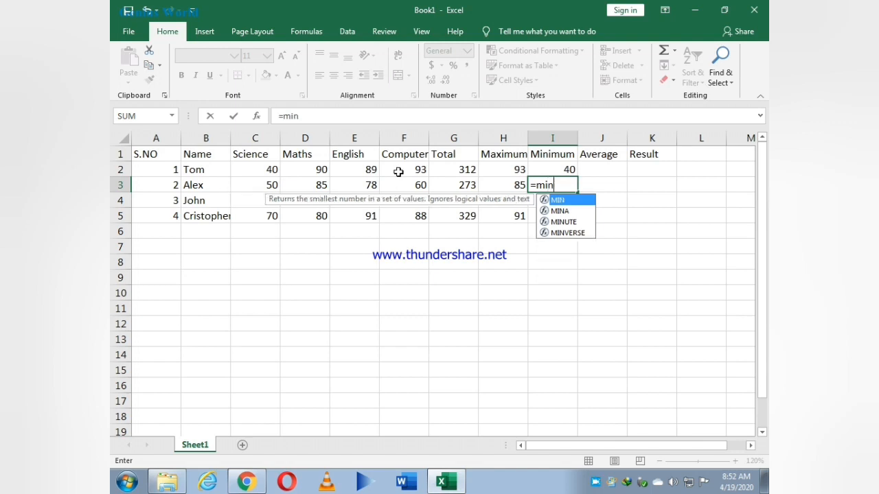
pyautogui.write('(')
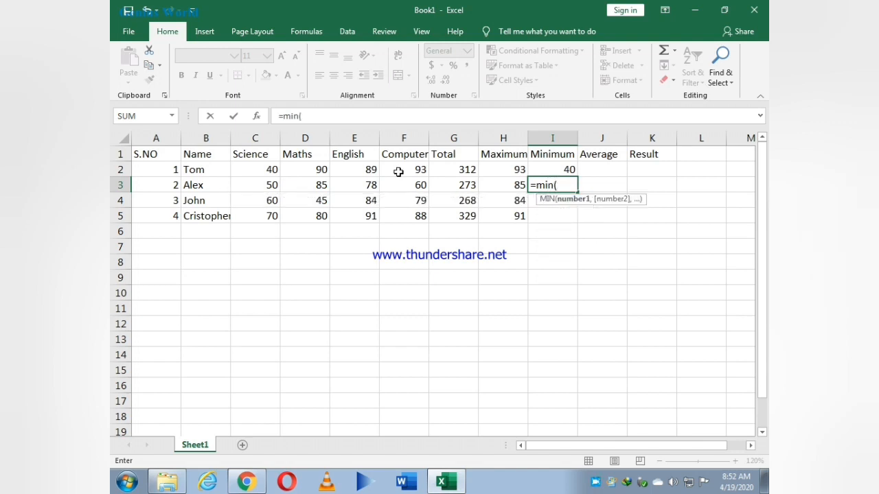
pyautogui.moveTo(251, 182); pyautogui.dragTo(407, 186)
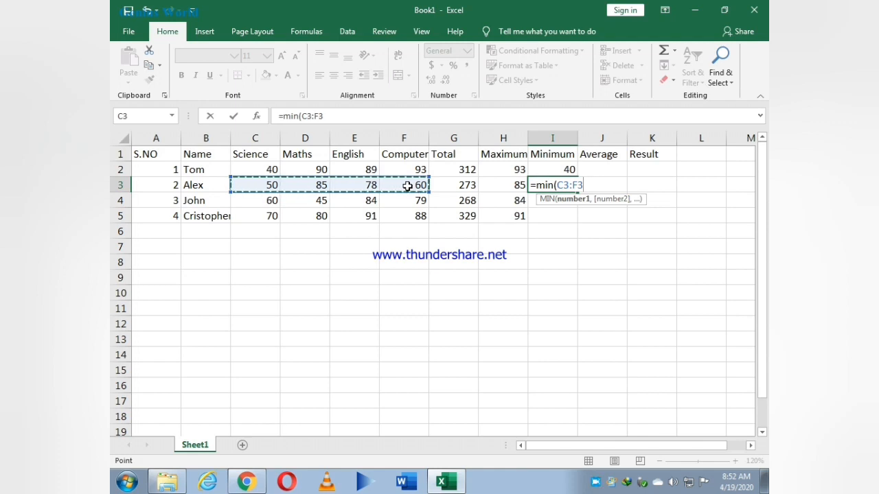
pyautogui.write(')')
pyautogui.press('Return')
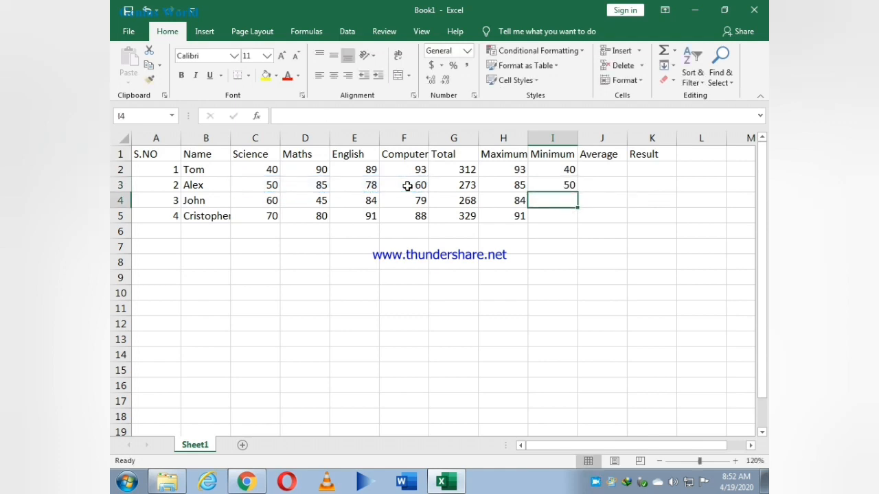
pyautogui.click(540, 184)
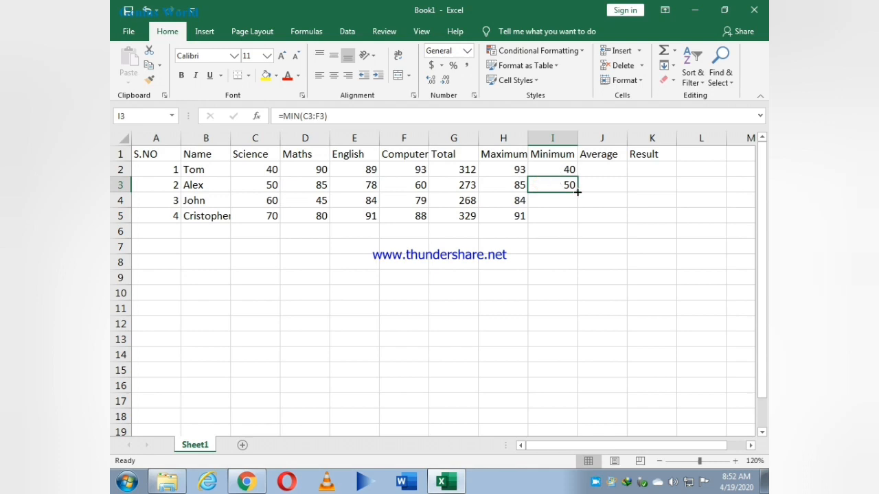
pyautogui.moveTo(577, 192); pyautogui.dragTo(580, 217)
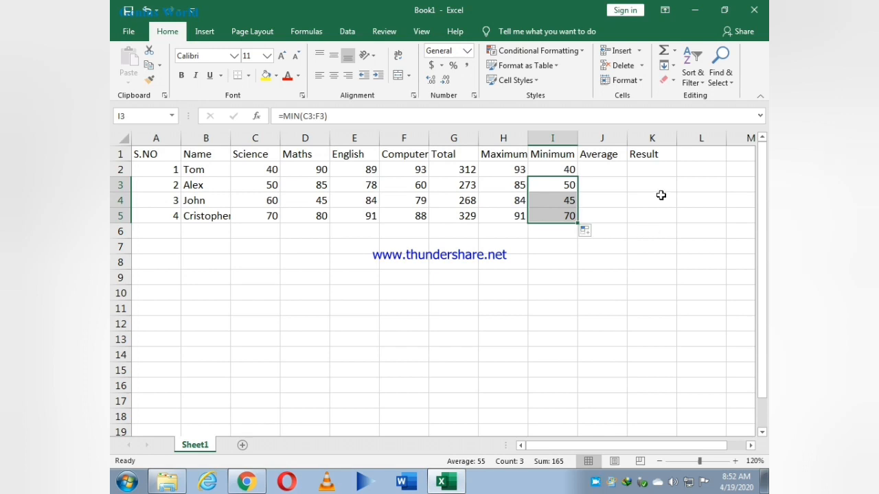
# - Calculate the first student's average mark in J2 with the formula =average(C2:F2)
pyautogui.click(610, 169)
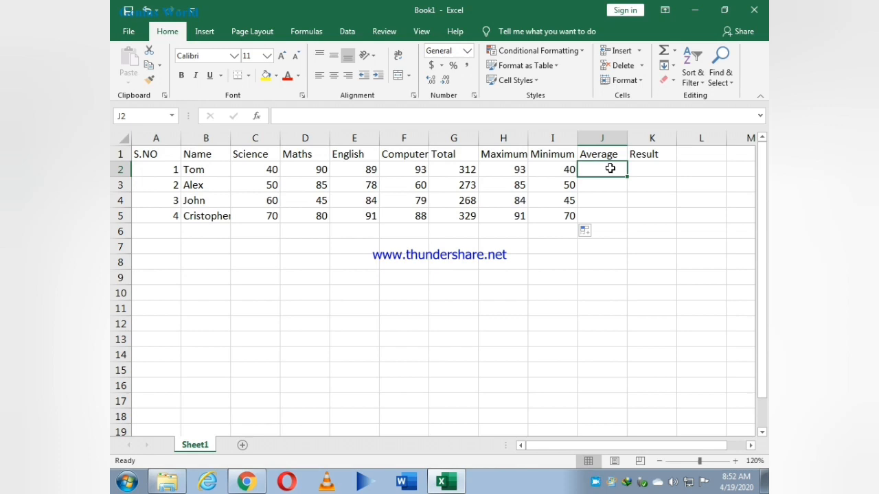
pyautogui.write('=av')
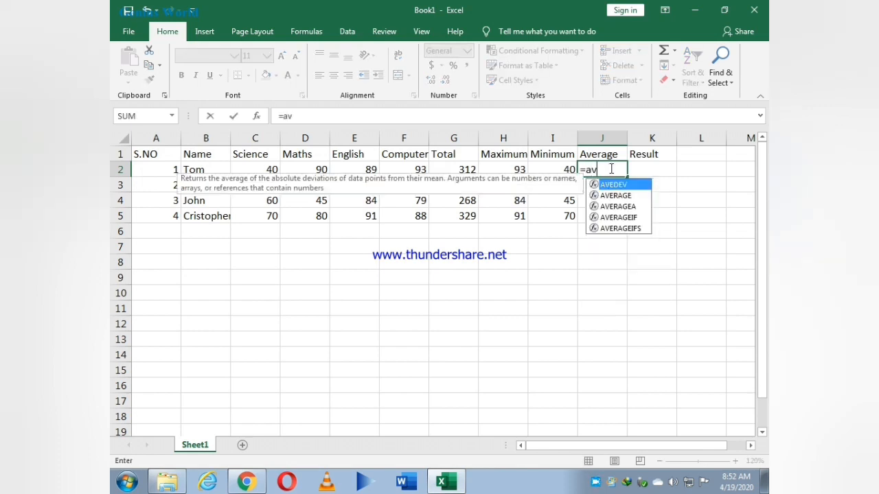
pyautogui.write('erga')
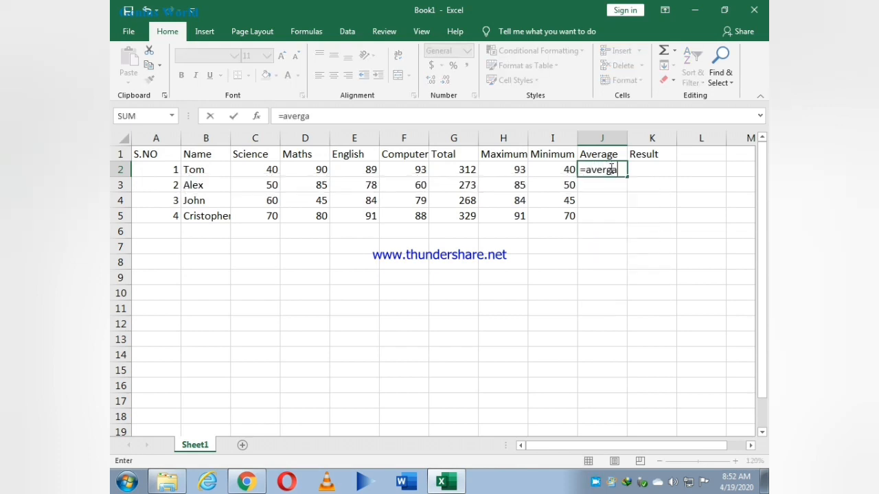
pyautogui.press('BackSpace')
pyautogui.press('BackSpace')
pyautogui.write('age')
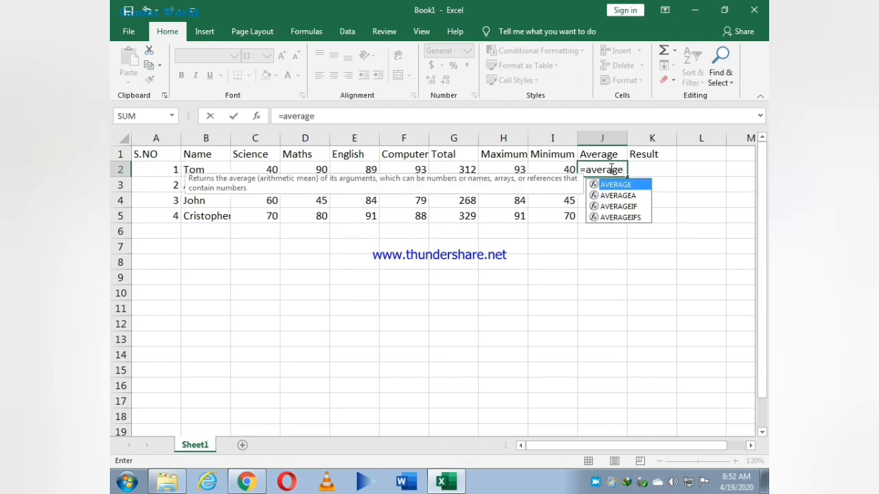
pyautogui.write('(')
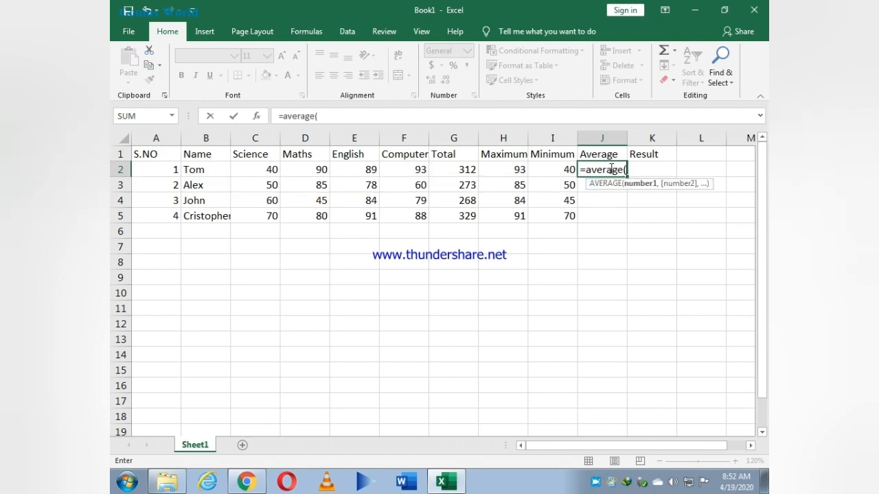
pyautogui.moveTo(252, 171); pyautogui.dragTo(397, 167)
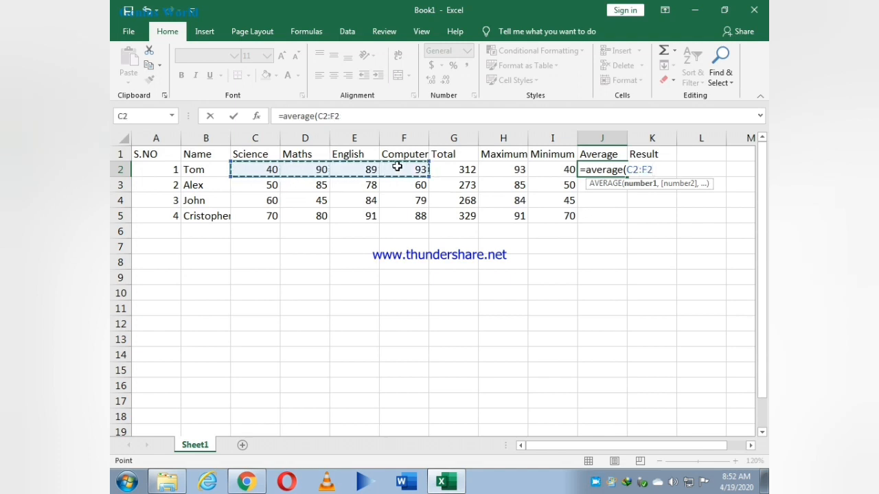
pyautogui.write(')')
pyautogui.press('Return')
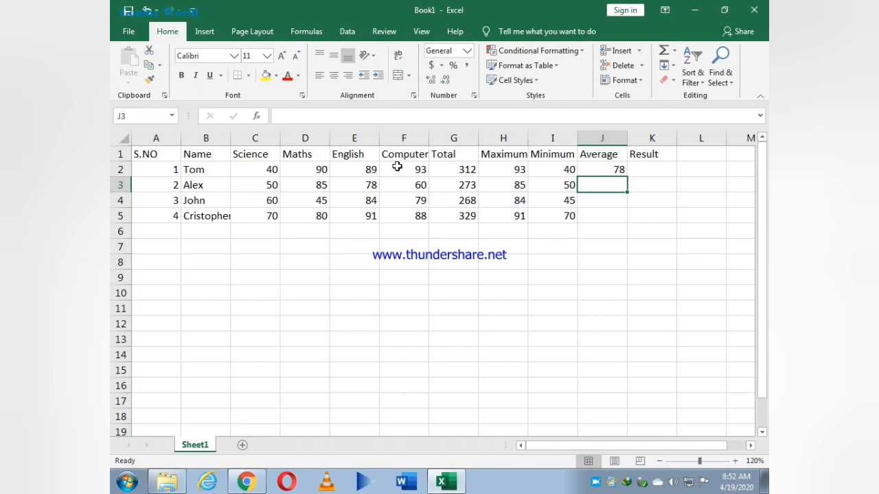
# - Calculate the second student's average mark in J3 with =average(C3:F3) and fill the formula down to J5
pyautogui.write('=average')
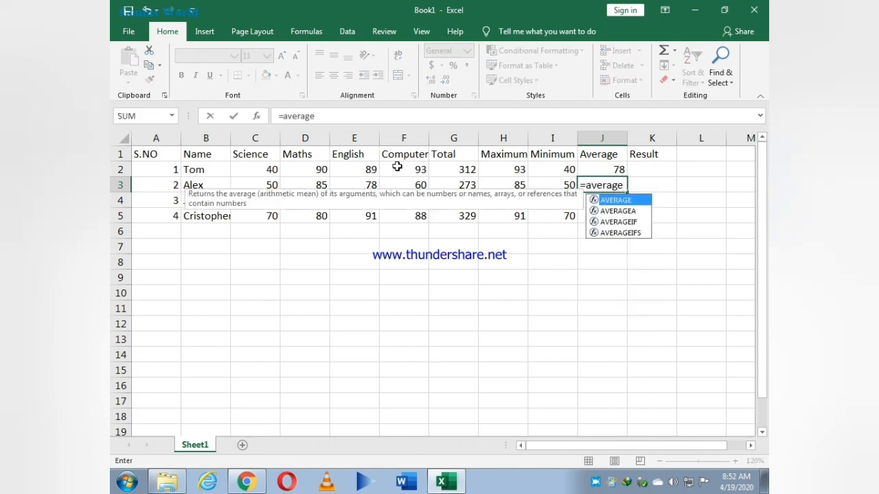
pyautogui.write('(')
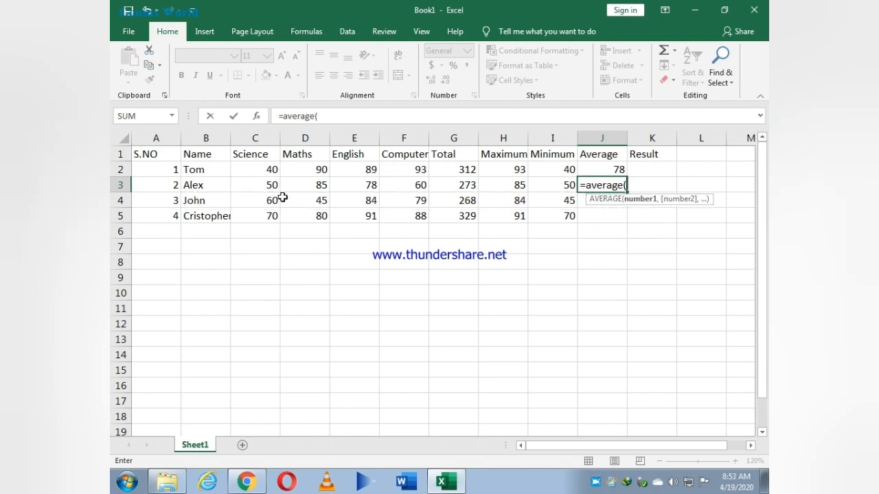
pyautogui.moveTo(253, 184); pyautogui.dragTo(397, 183)
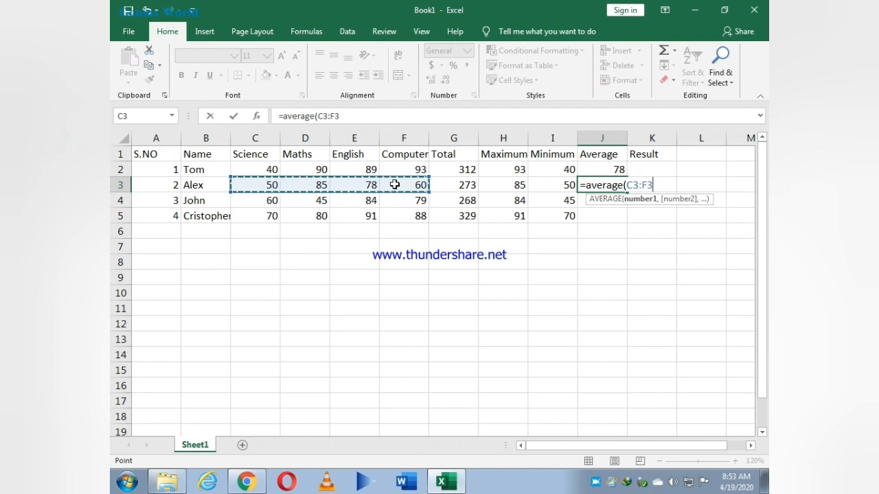
pyautogui.write(')')
pyautogui.press('Return')
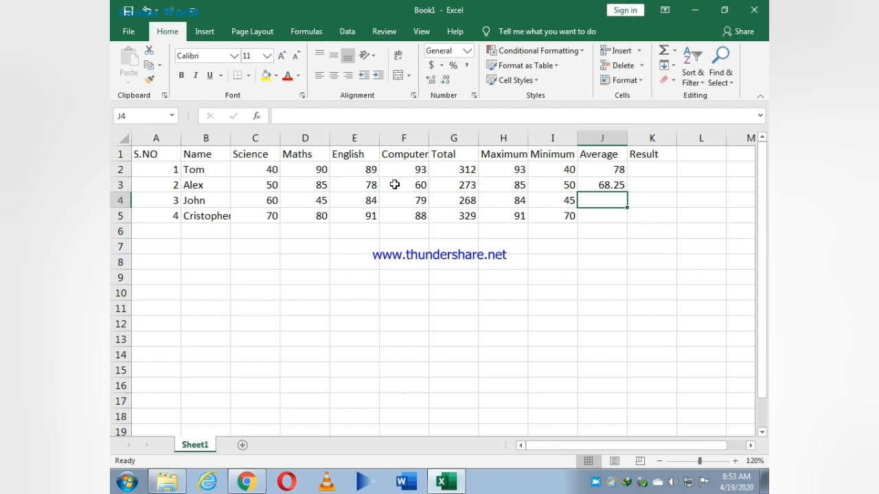
pyautogui.click(613, 184)
pyautogui.moveTo(625, 192); pyautogui.dragTo(628, 220)
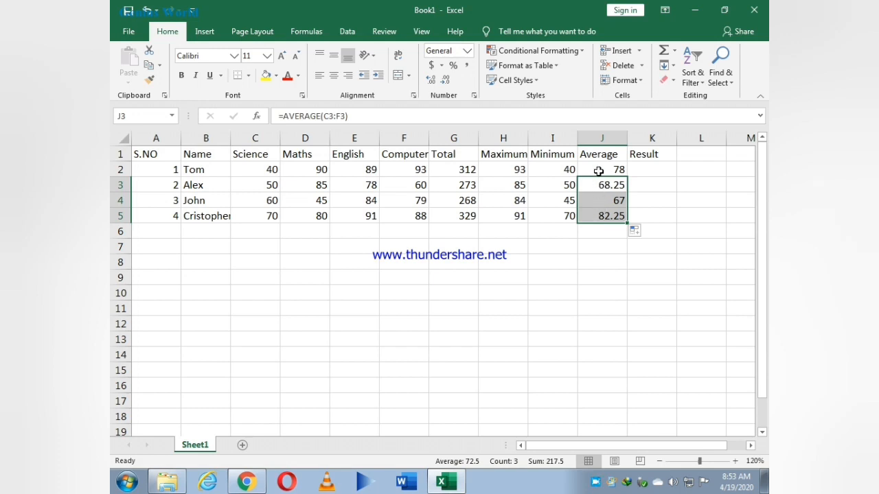
# - Format the averages in J2:J5 to show two decimal places
pyautogui.moveTo(599, 167); pyautogui.dragTo(599, 213)
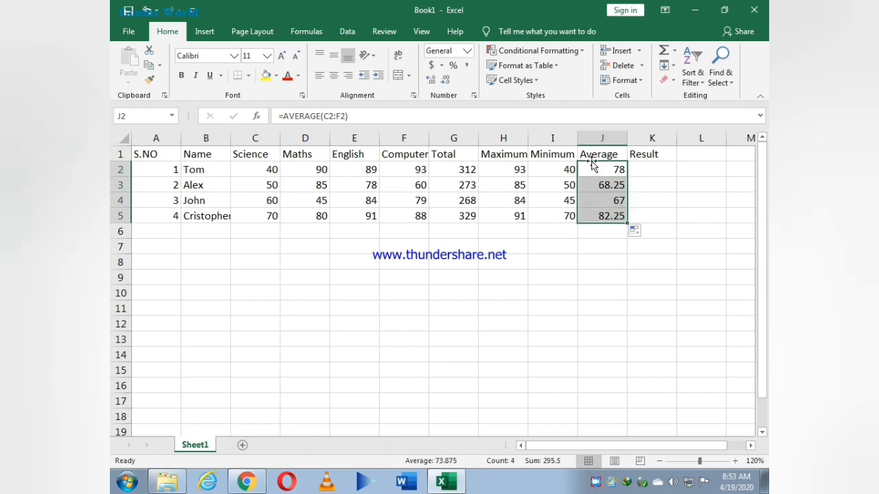
pyautogui.click(430, 80)
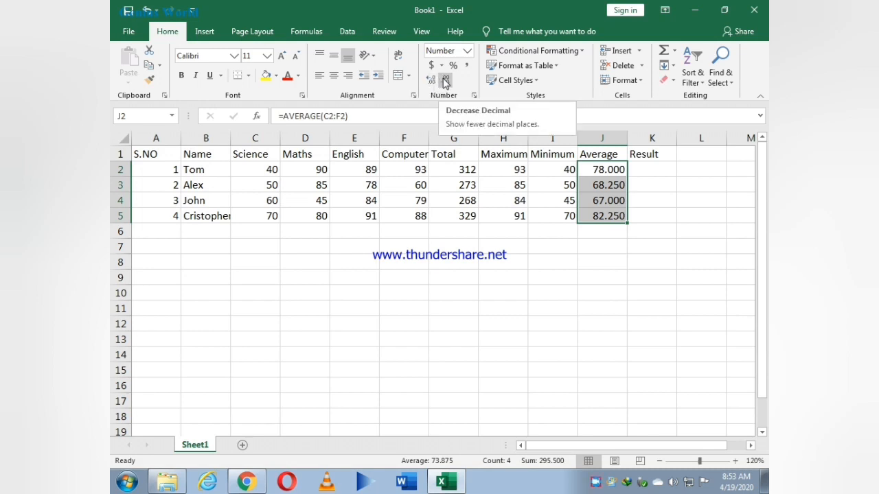
pyautogui.click(445, 82)
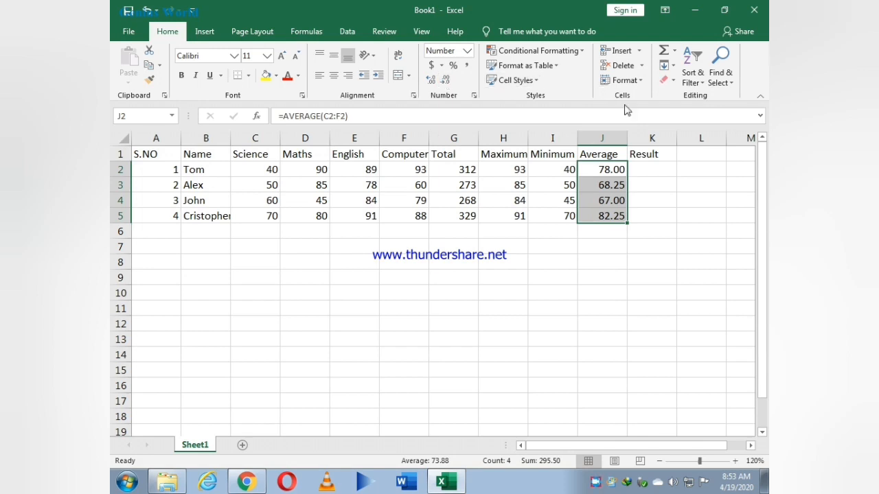
# - Determine the first student's result in K2 with =if(J2>70,"PASS","FAIL") and fill the formula down to K5
pyautogui.click(645, 167)
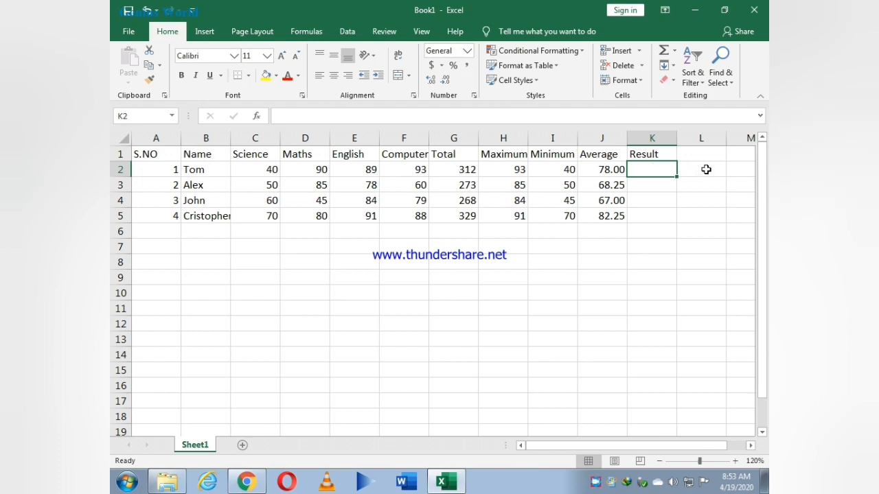
pyautogui.write('=')
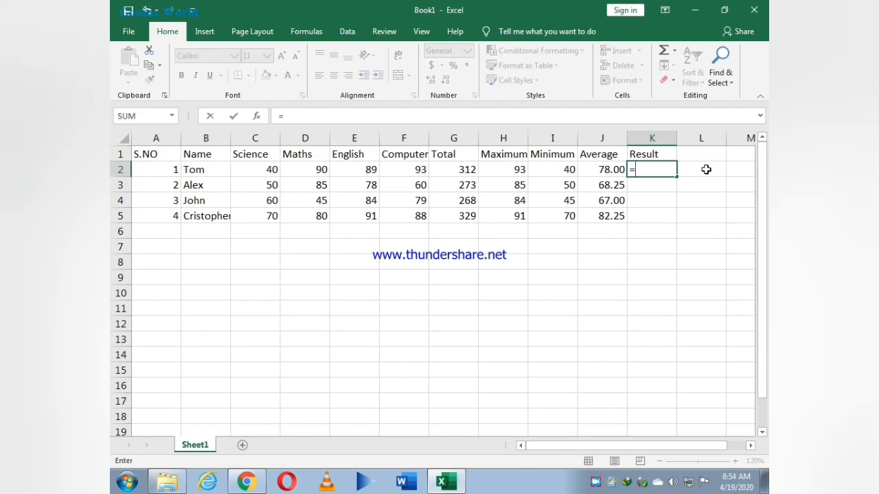
pyautogui.write('if')
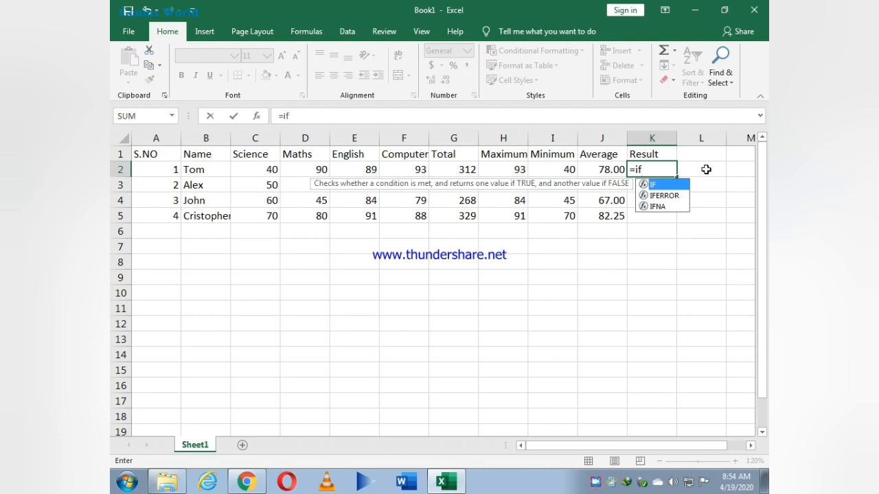
pyautogui.write('(')
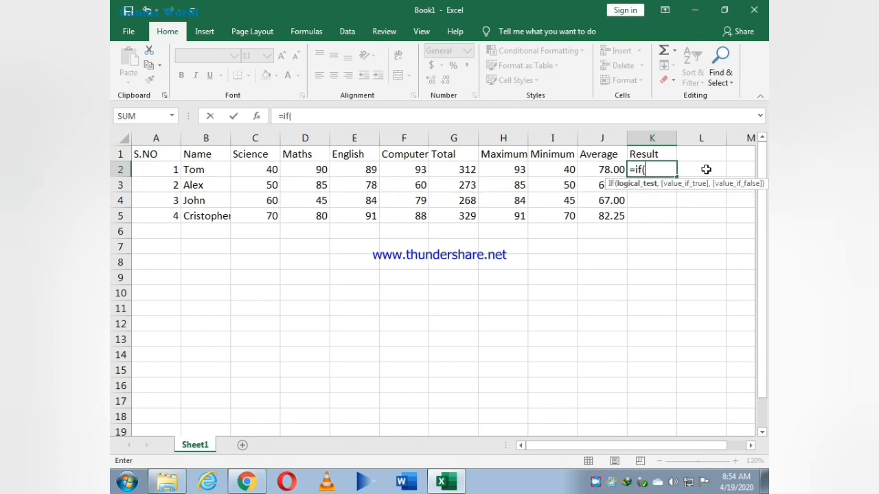
pyautogui.click(590, 169)
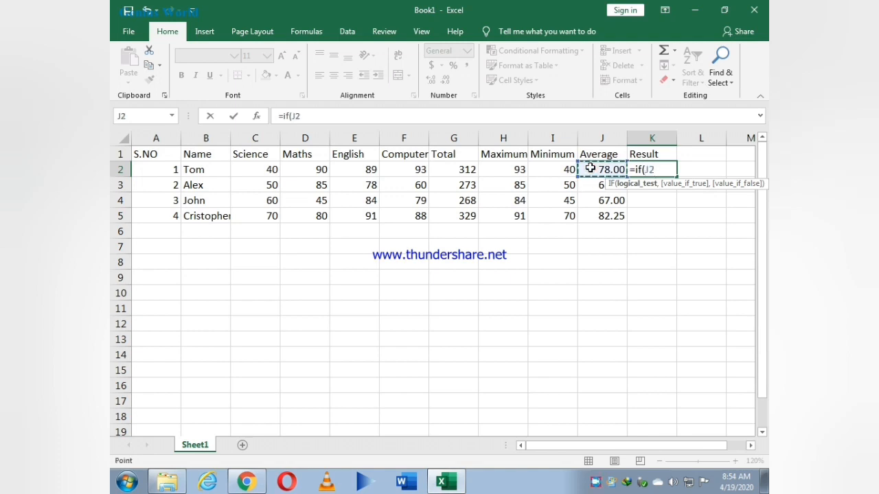
pyautogui.write('>70,')
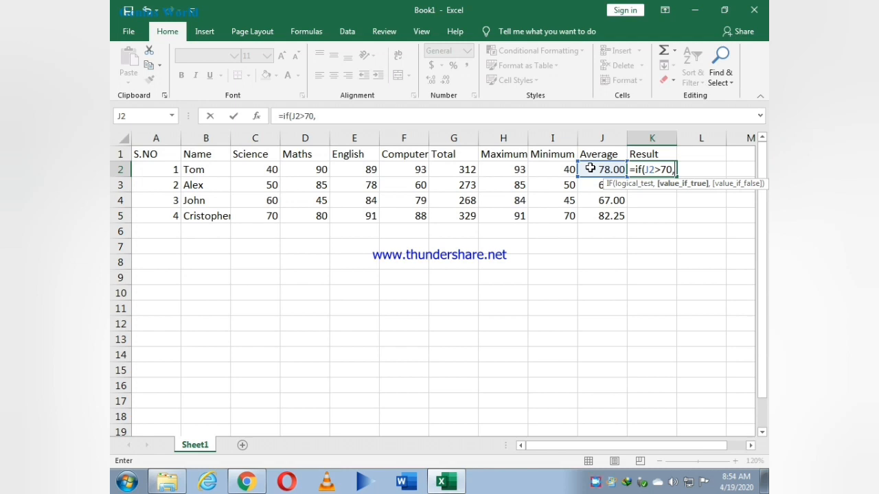
pyautogui.write('"PASS')
pyautogui.write('",')
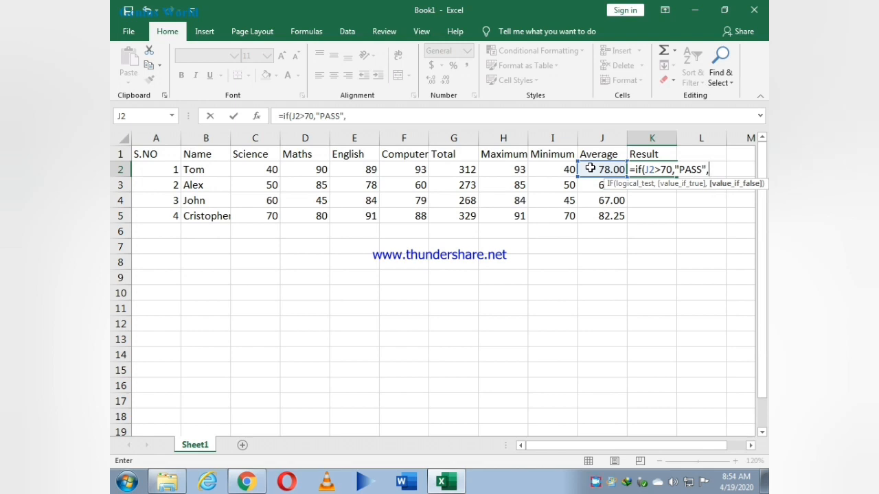
pyautogui.write('"FAIL")')
pyautogui.press('Return')
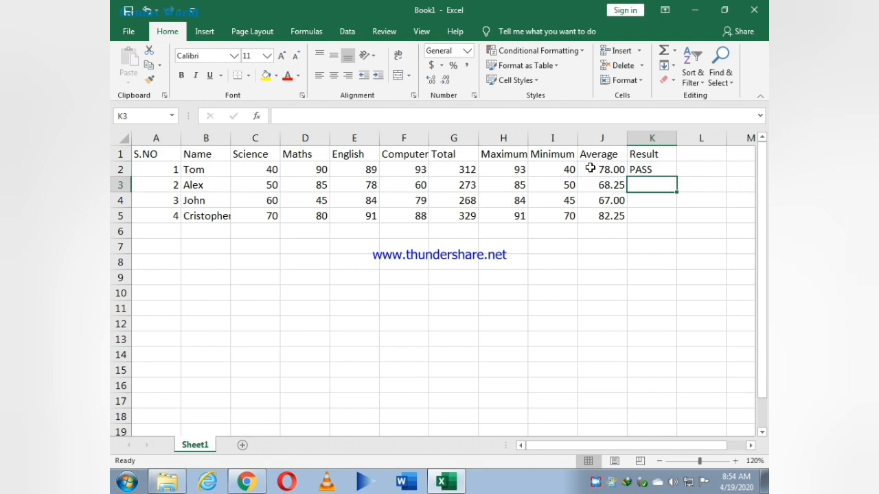
pyautogui.press('Up')
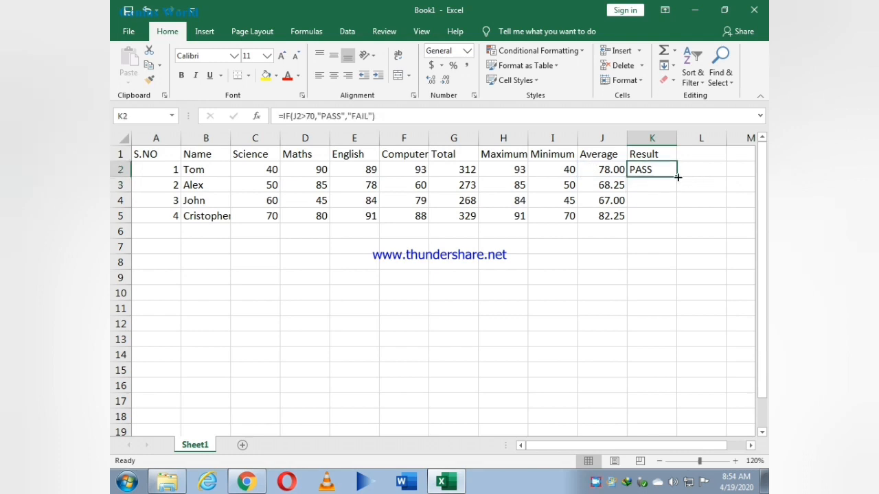
pyautogui.moveTo(677, 178); pyautogui.dragTo(675, 217)
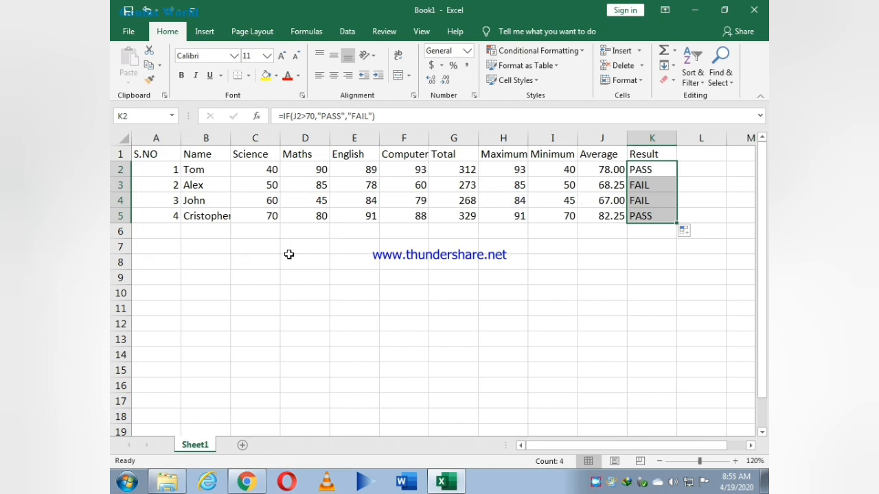
# - Enter the label Count in cell A8 below the mark table
pyautogui.moveTo(611, 448)
pyautogui.mouseDown()
pyautogui.moveTo(628, 448)
pyautogui.moveTo(614, 449)
pyautogui.mouseUp()
pyautogui.click(156, 263)
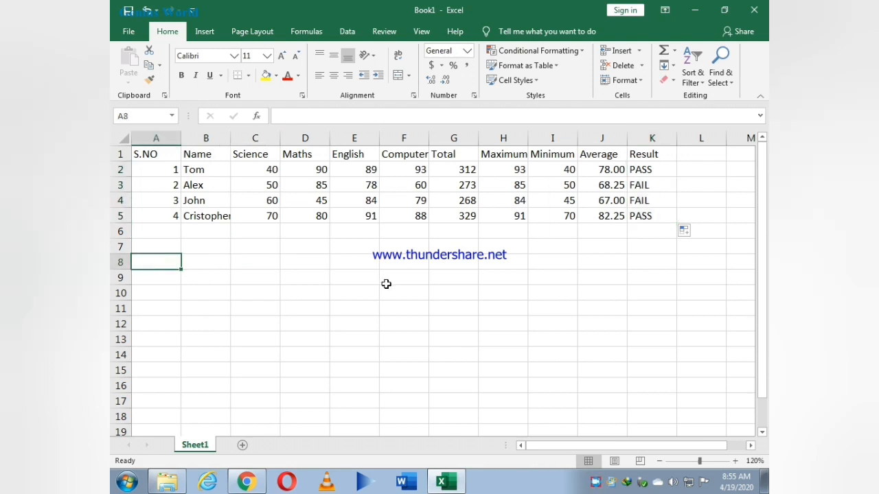
pyautogui.write('Count')
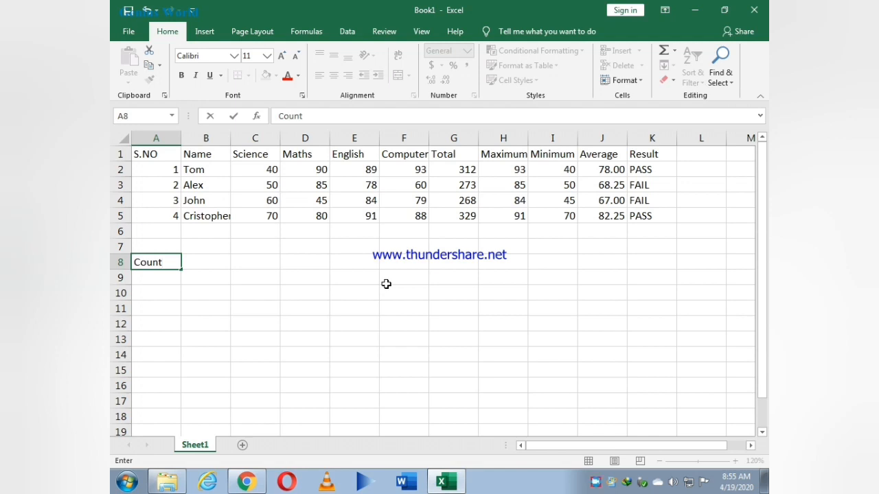
pyautogui.press('Return')
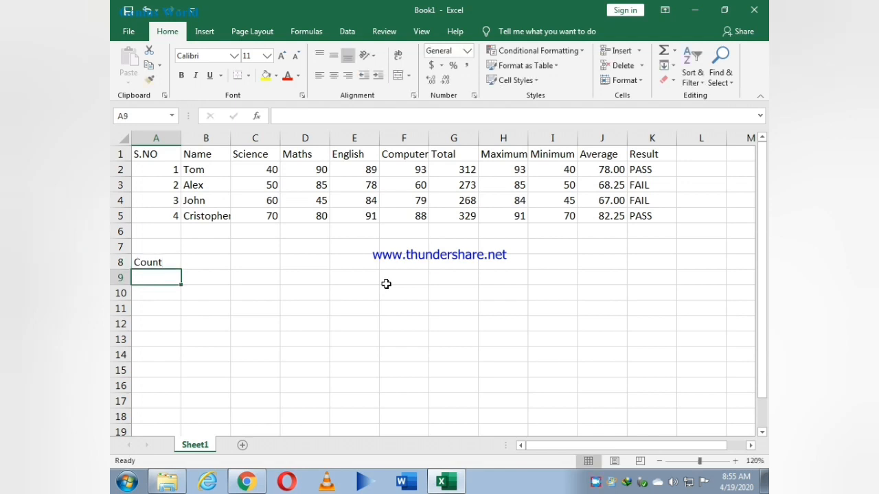
# - Count the Science marks in B8 with =count(C2:C5)
pyautogui.press('Up')
pyautogui.press('Right')
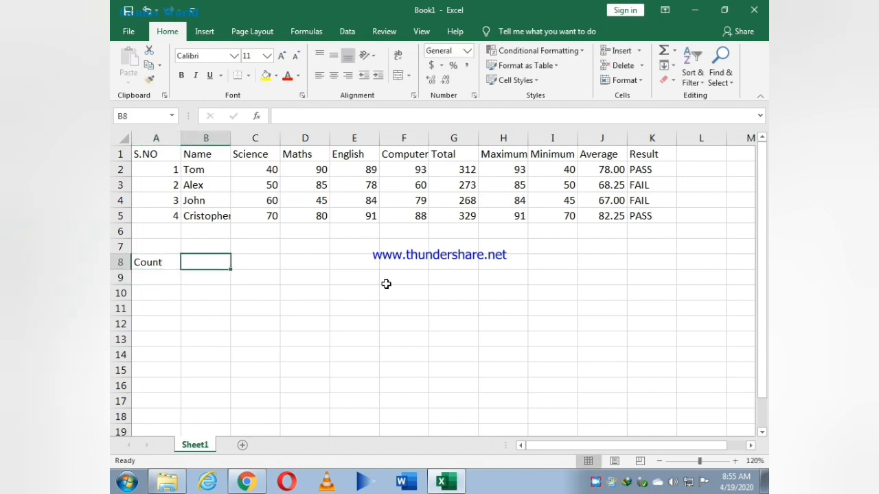
pyautogui.write('=cou')
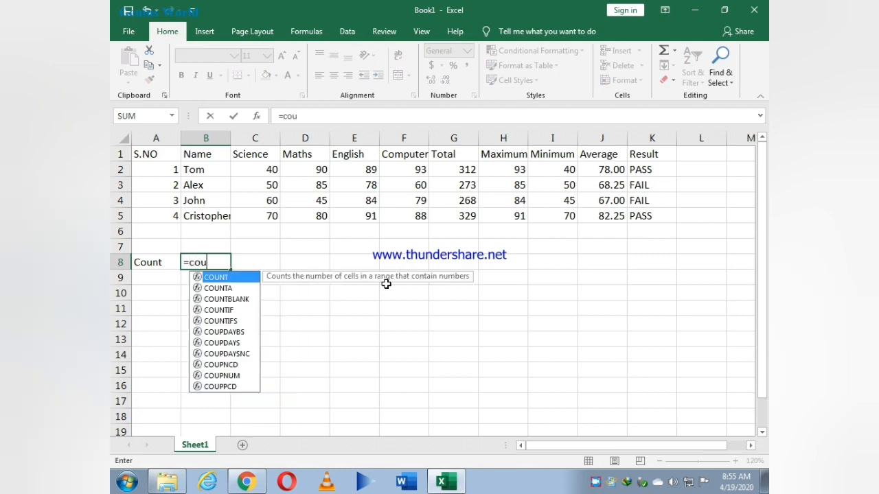
pyautogui.write('nt')
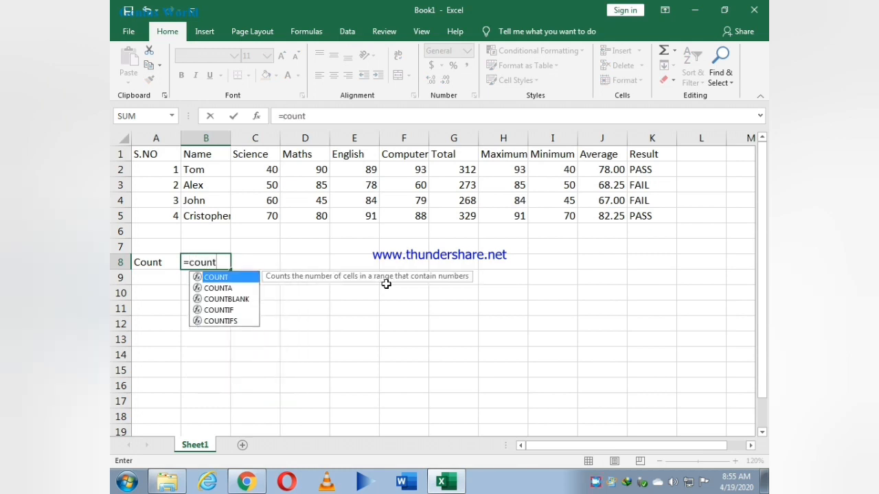
pyautogui.write('(')
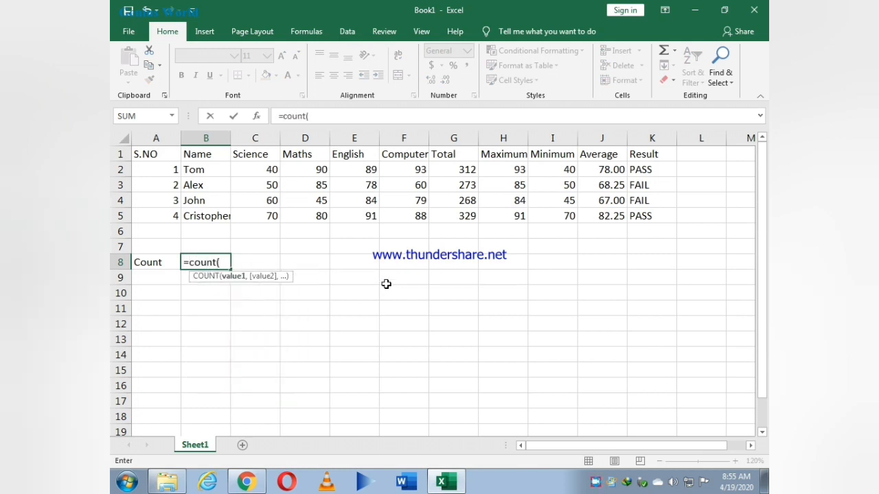
pyautogui.click(265, 170)
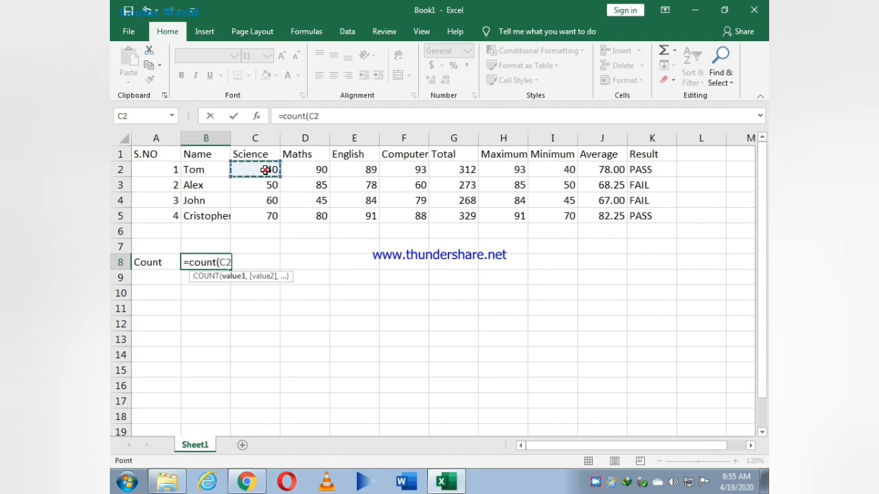
pyautogui.moveTo(265, 170); pyautogui.dragTo(266, 215)
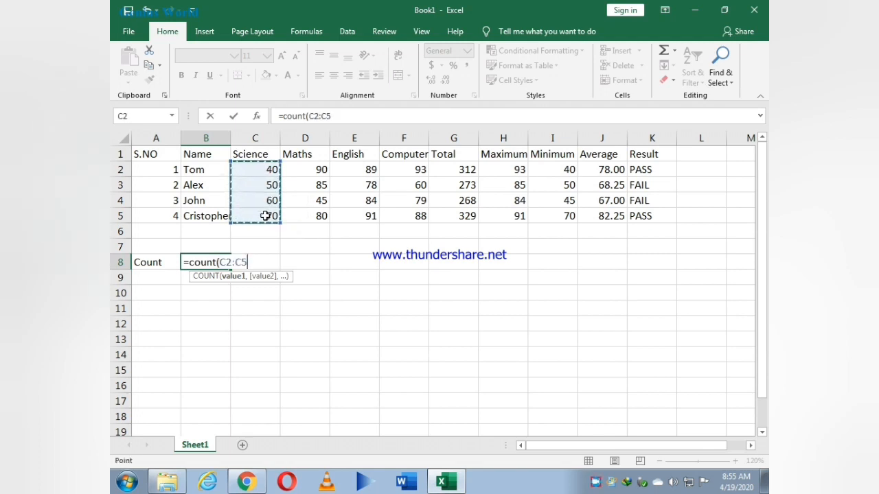
pyautogui.write(')')
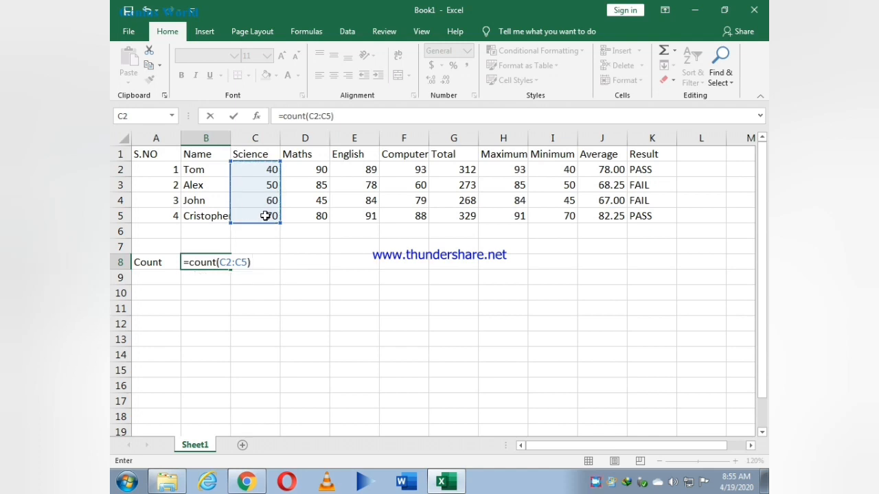
pyautogui.press('Return')
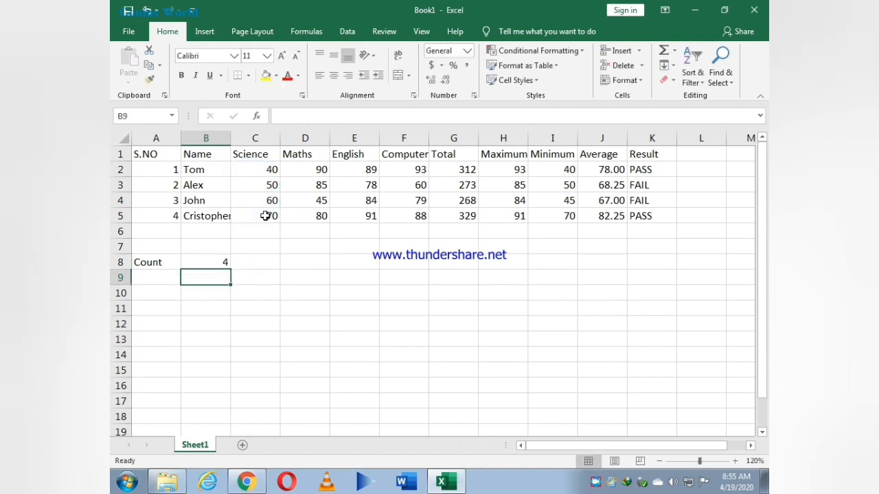
# - Enter the label CountA in A9 below the Count label
pyautogui.click(164, 282)
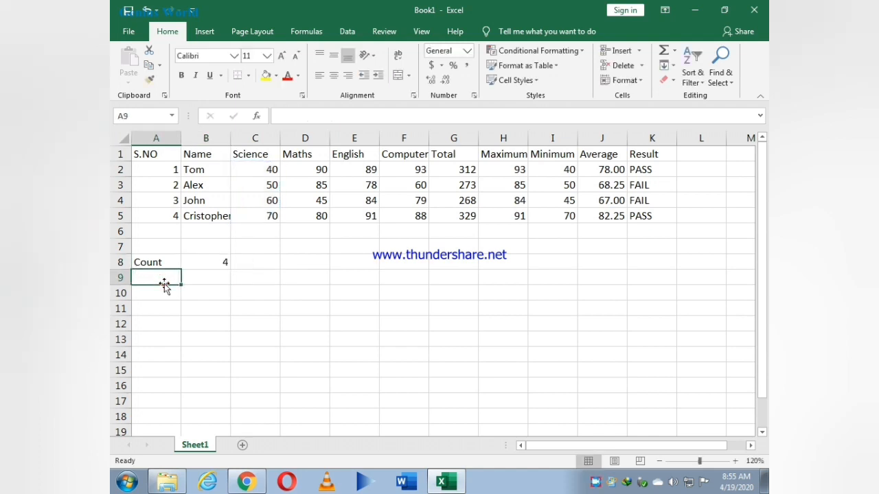
pyautogui.write('Count')
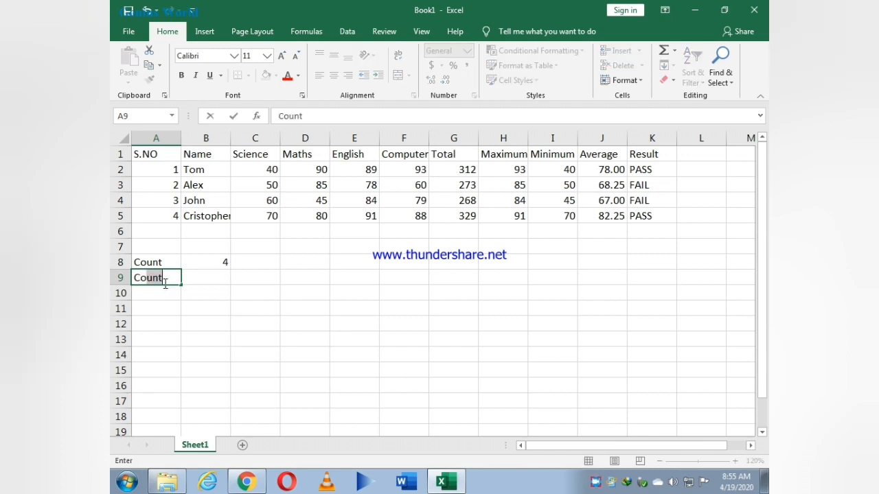
pyautogui.write('a')
pyautogui.press('BackSpace')
pyautogui.write('A')
pyautogui.press('Tab')
# - Count the student name entries in B9 with =counta(B2:B5)
pyautogui.write('=count')
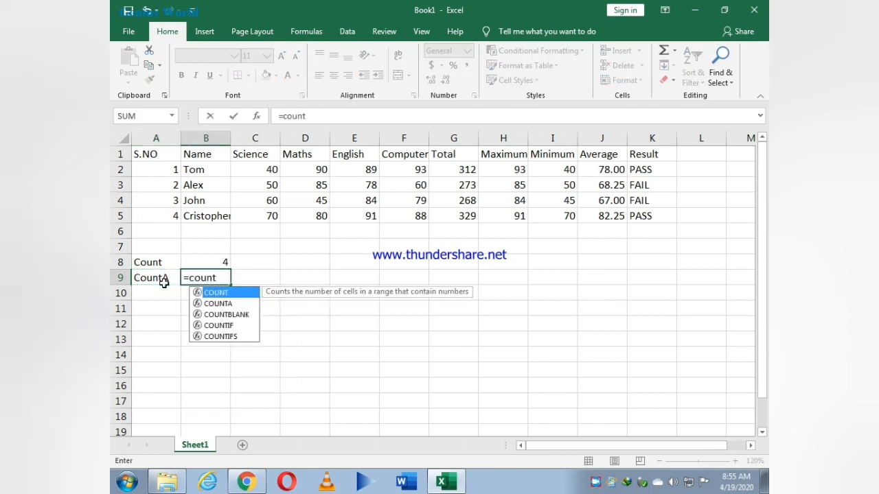
pyautogui.write('a(')
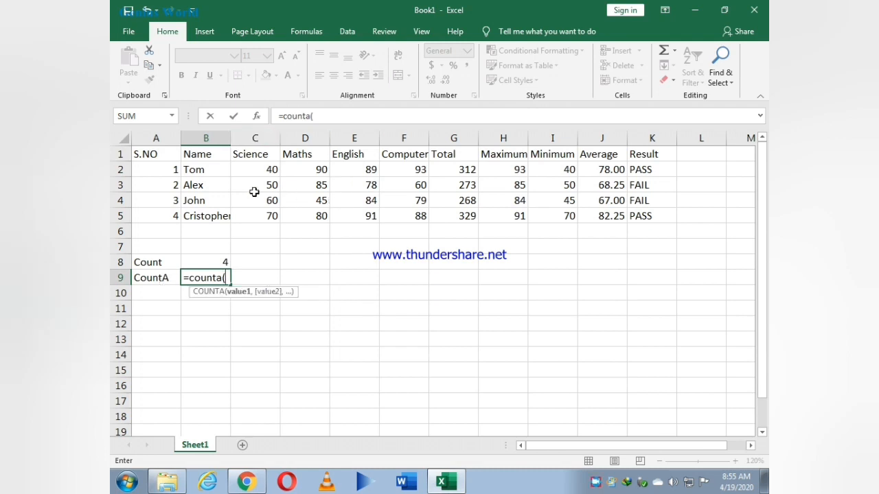
pyautogui.moveTo(200, 174); pyautogui.dragTo(195, 213)
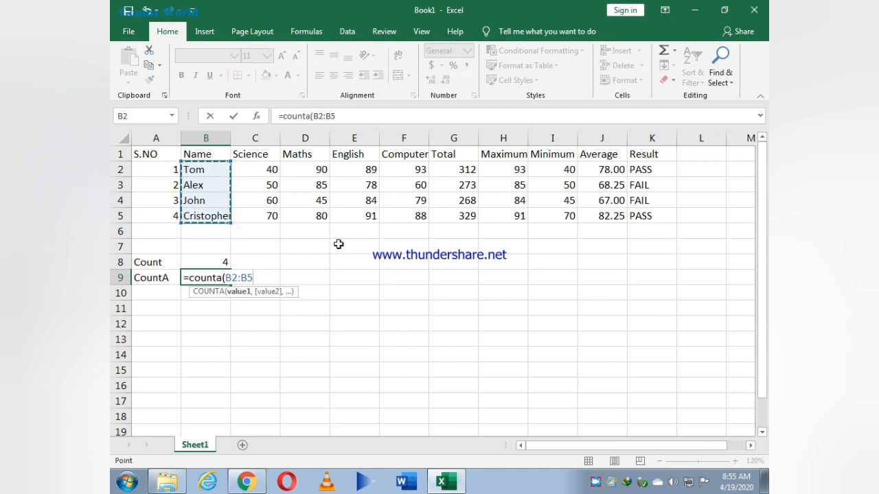
pyautogui.write(')')
pyautogui.press('Return')
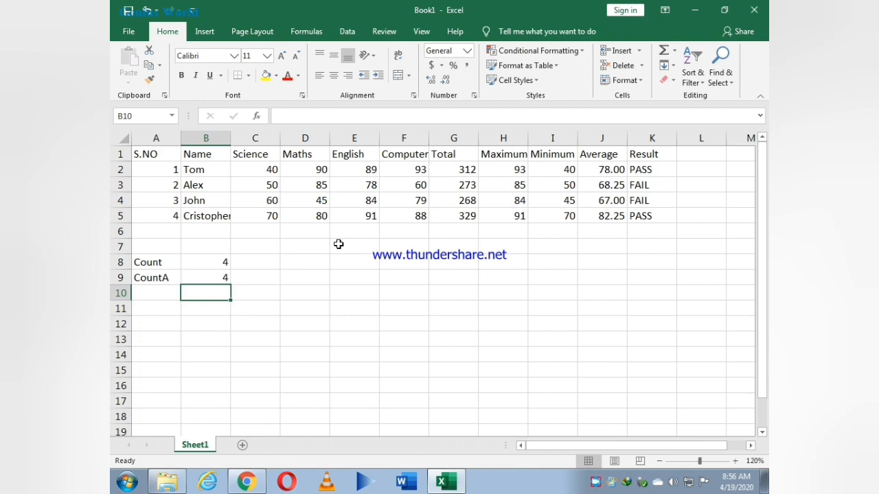
# - Enter the heading Formula: in A12 below the count rows
pyautogui.press('Down')
pyautogui.press('Down')
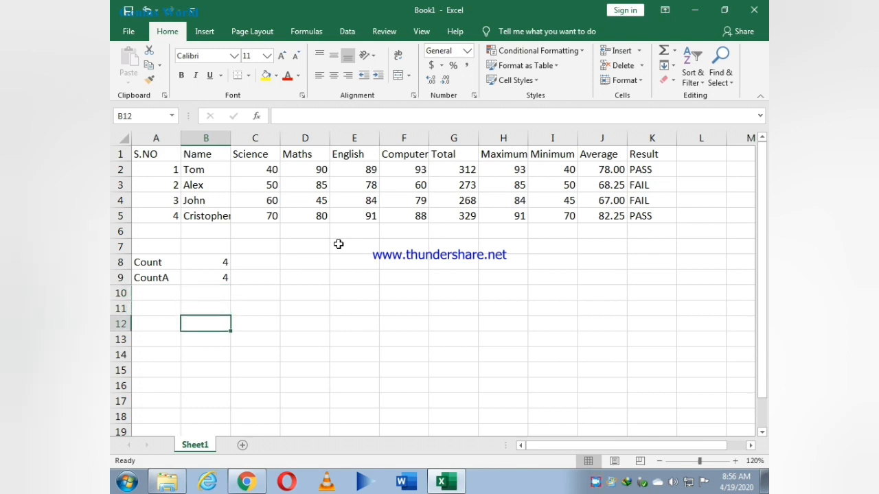
pyautogui.press('Left')
pyautogui.write('Formulas')
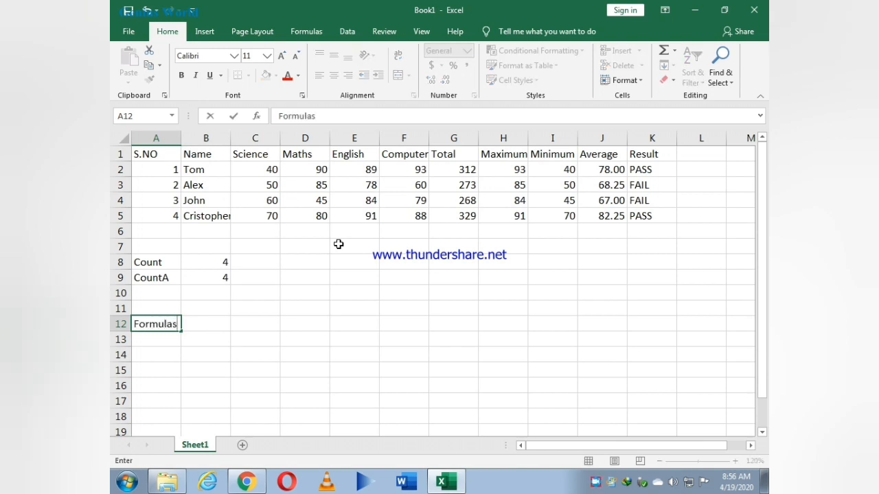
pyautogui.write(':')
pyautogui.press('BackSpace')
pyautogui.press('BackSpace')
pyautogui.write(':')
pyautogui.press('Return')
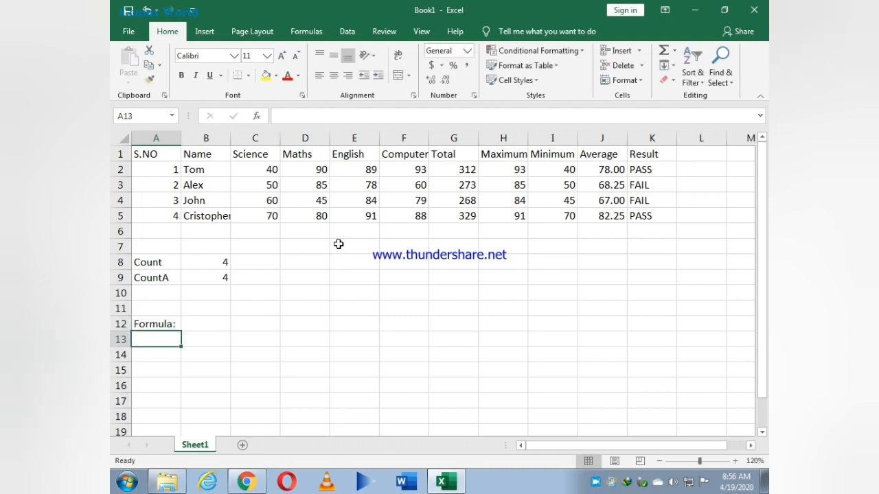
# - Label A13 as Sum and show the first student's total formula =SUM(C2:F2) as plain text in B13
pyautogui.write('Sum')
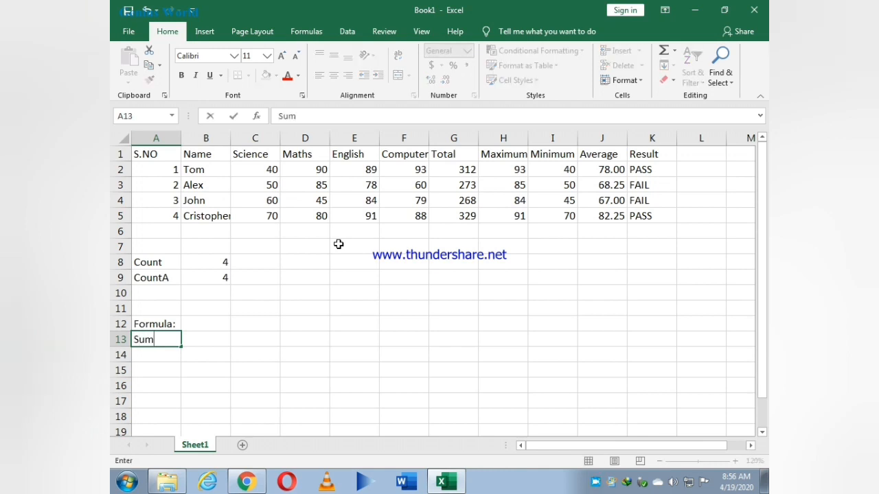
pyautogui.press('Tab')
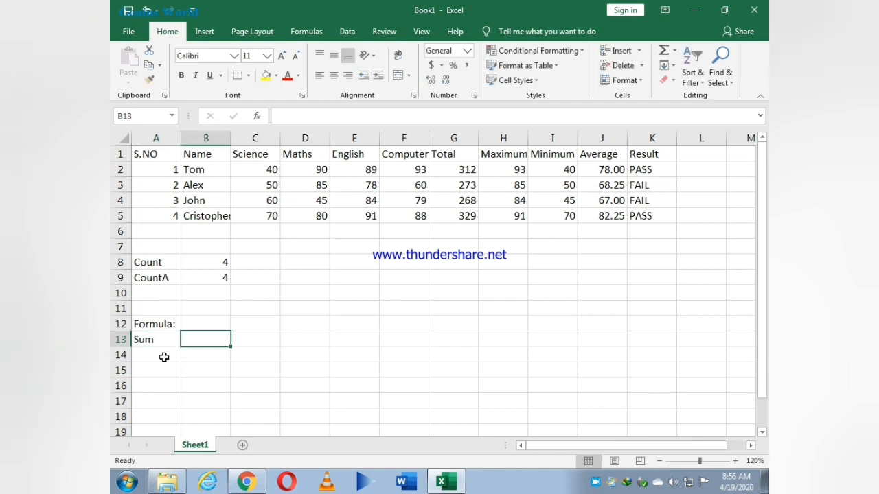
pyautogui.click(447, 170)
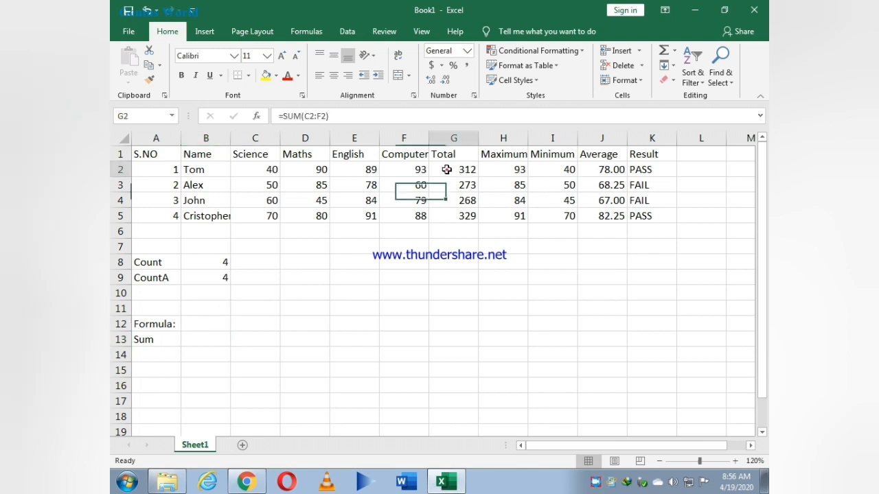
pyautogui.moveTo(335, 116); pyautogui.dragTo(113, 112)
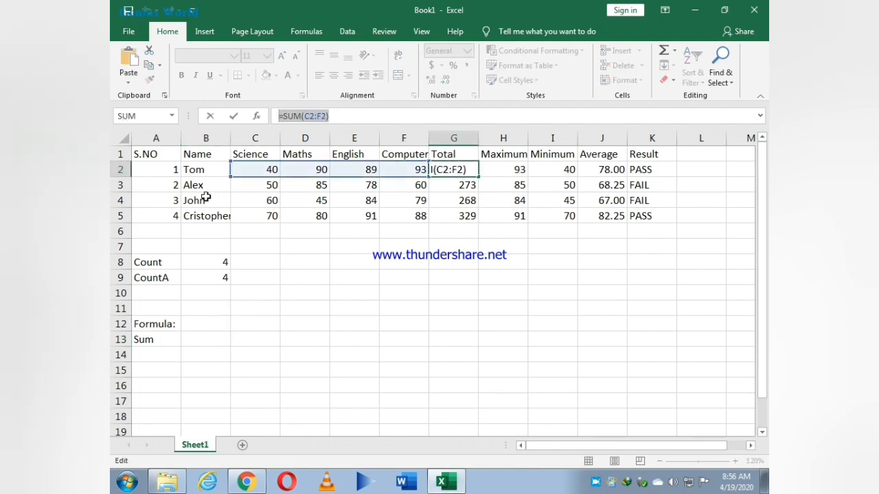
pyautogui.press('Escape')
pyautogui.click(204, 338)
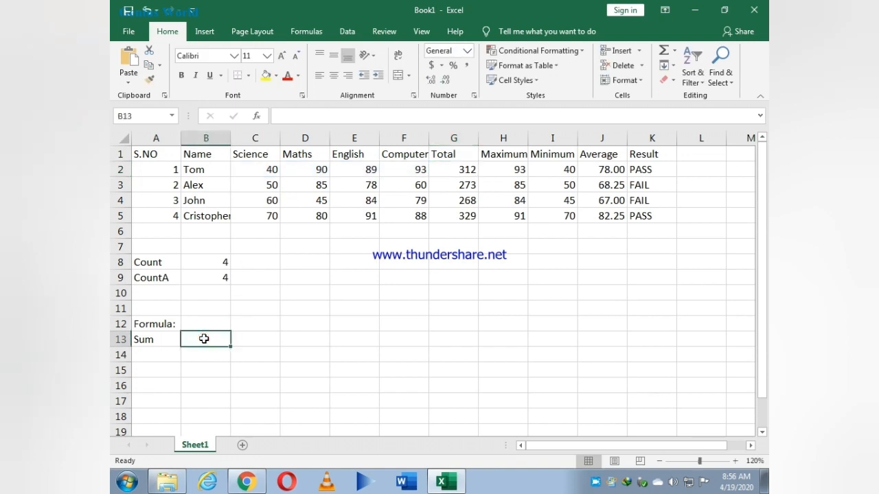
pyautogui.write("'")
pyautogui.write('=SUM(C2:F2)')
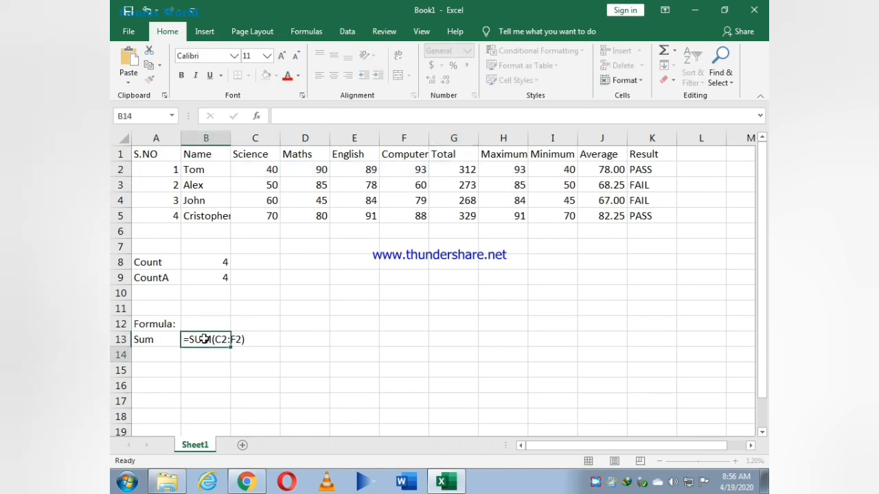
pyautogui.press('Return')
# - Label A14 as Max and copy the first student's maximum formula =MAX(C2:F2) from H2 into B14 as plain text
pyautogui.click(164, 353)
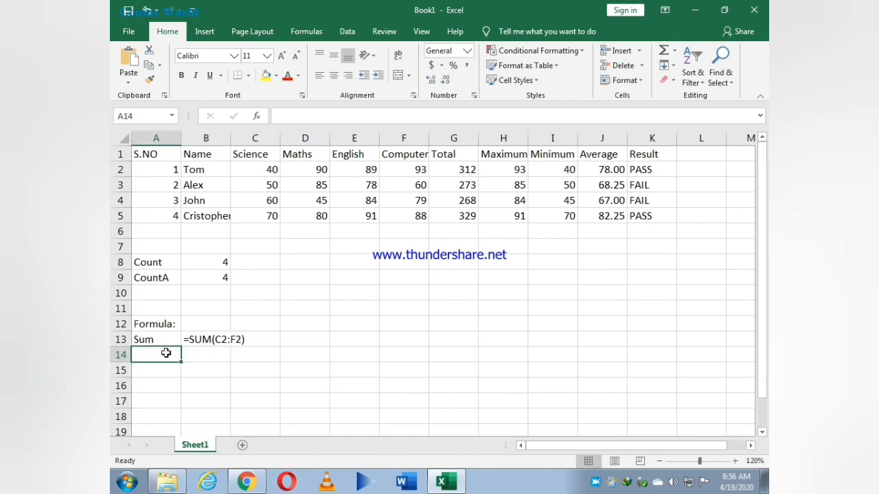
pyautogui.write('Max')
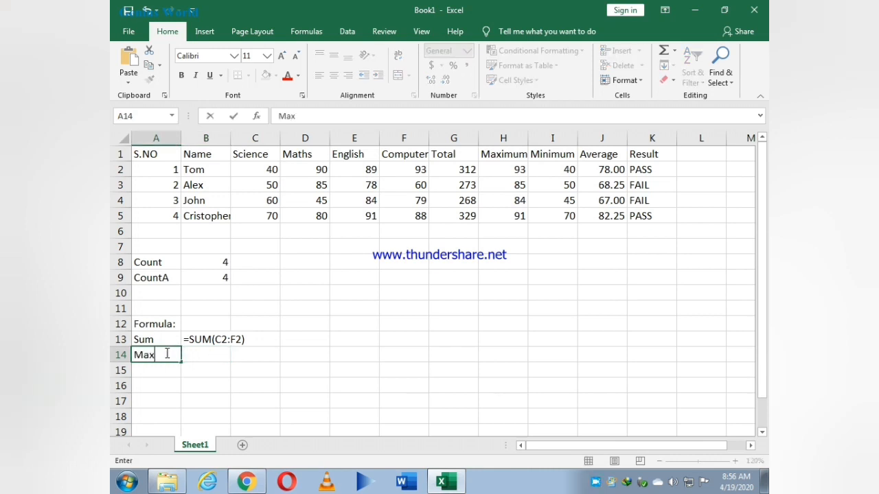
pyautogui.press('Tab')
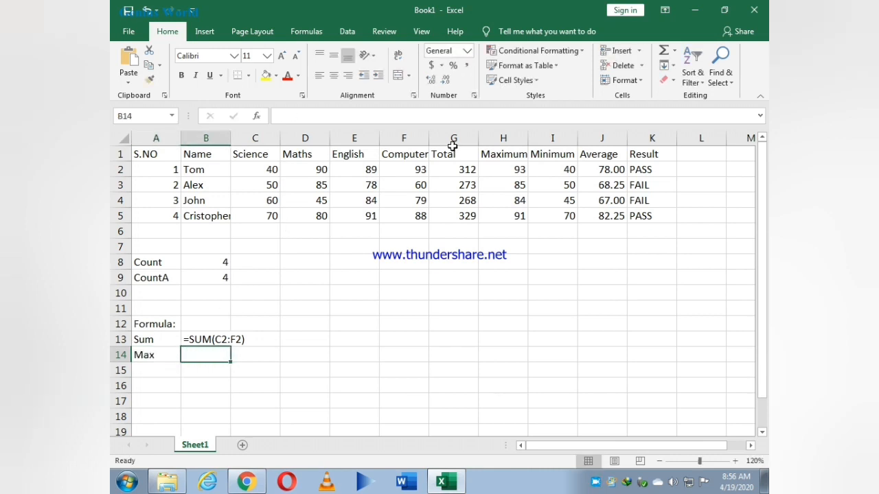
pyautogui.click(489, 172)
pyautogui.click(349, 118)
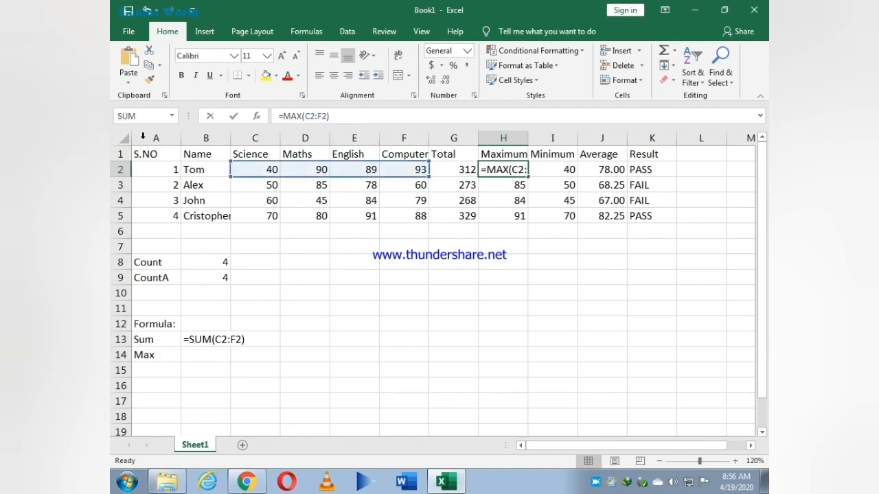
pyautogui.moveTo(340, 117); pyautogui.dragTo(213, 122)
pyautogui.hotkey('ctrl', 'c')
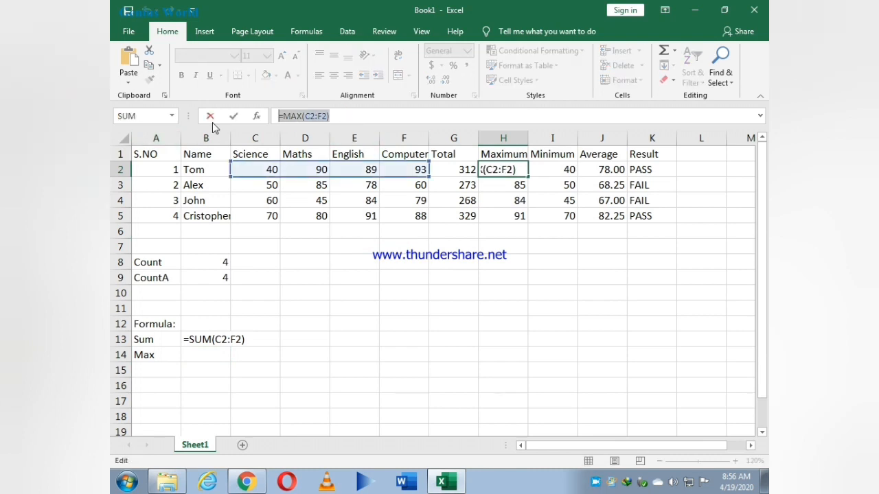
pyautogui.press('Escape')
pyautogui.click(219, 360)
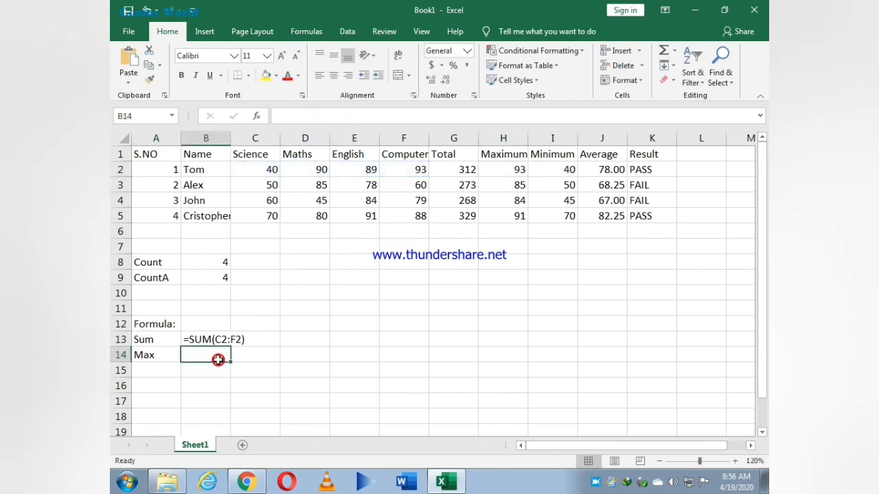
pyautogui.write("'")
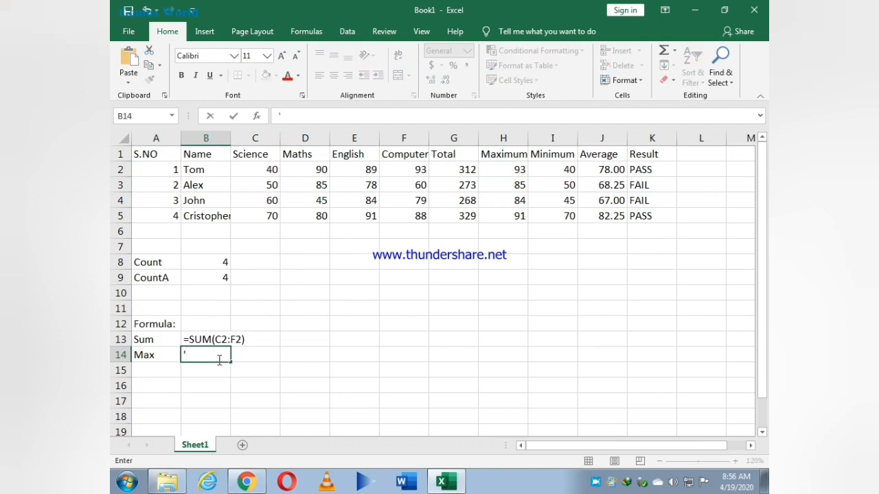
pyautogui.hotkey('ctrl', 'v')
pyautogui.press('Return')
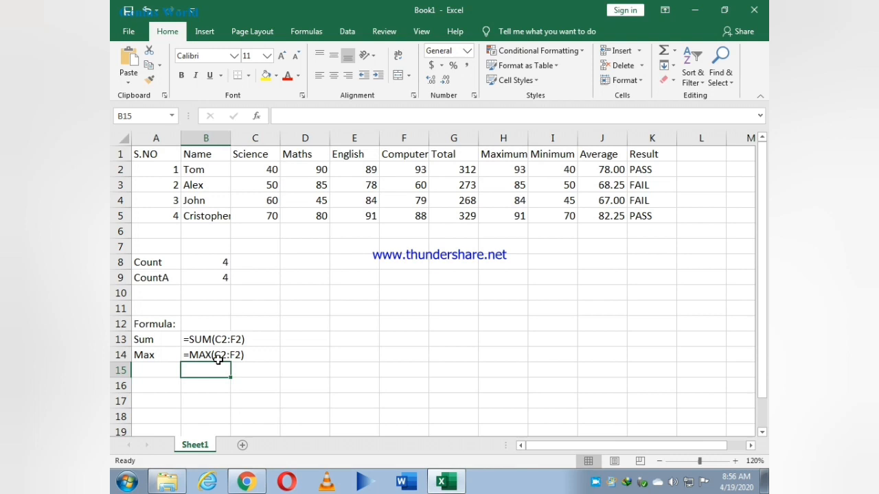
# - Label A15 as Min and copy the first student's minimum formula =MIN(C2:F2) from I2 into B15 as plain text
pyautogui.click(156, 371)
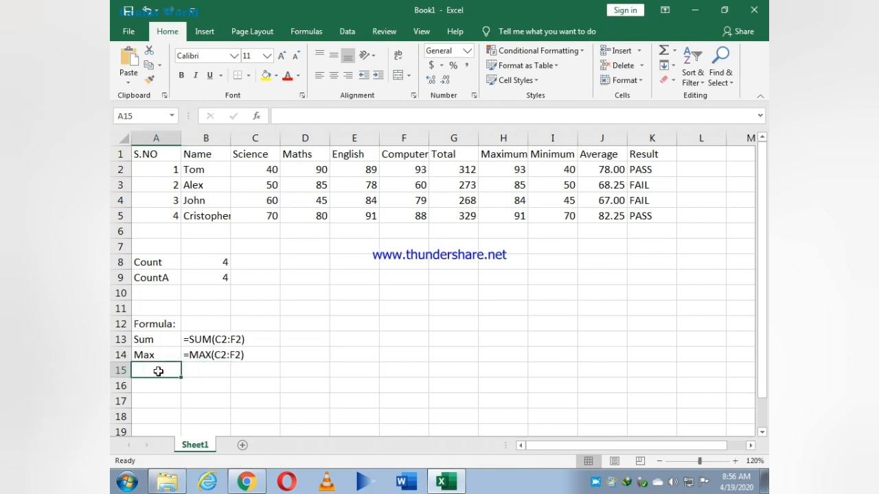
pyautogui.write('Min')
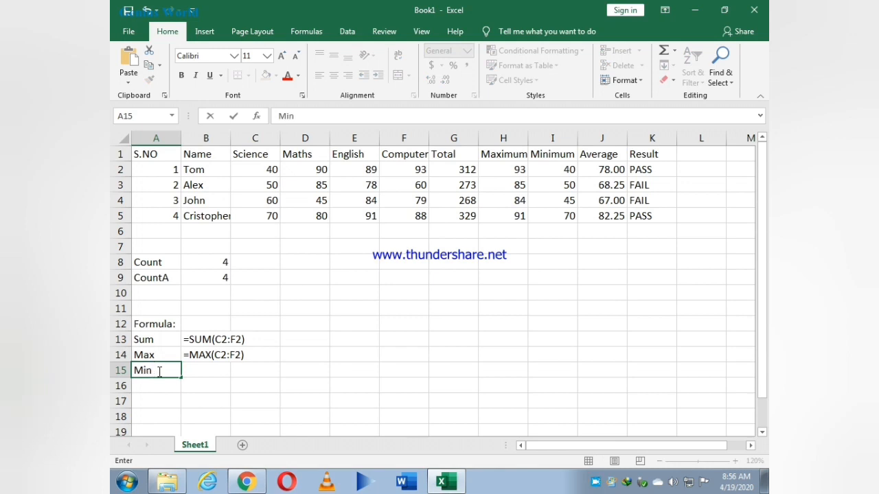
pyautogui.press('Tab')
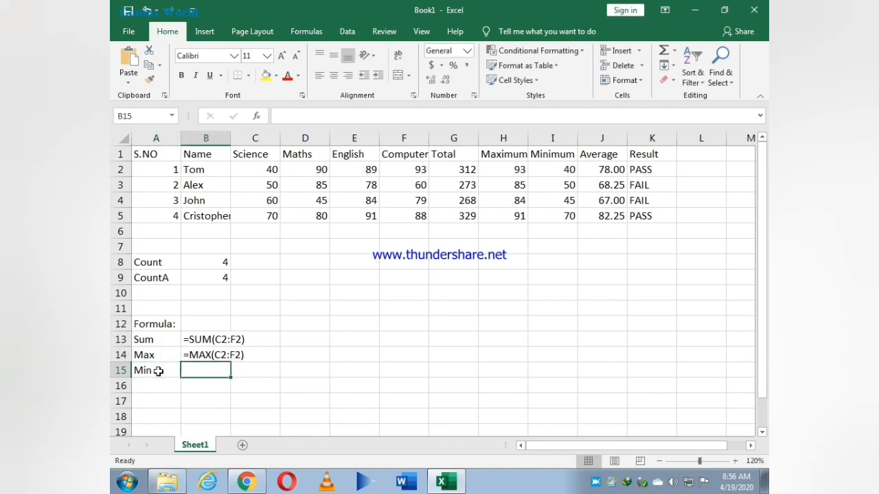
pyautogui.click(557, 170)
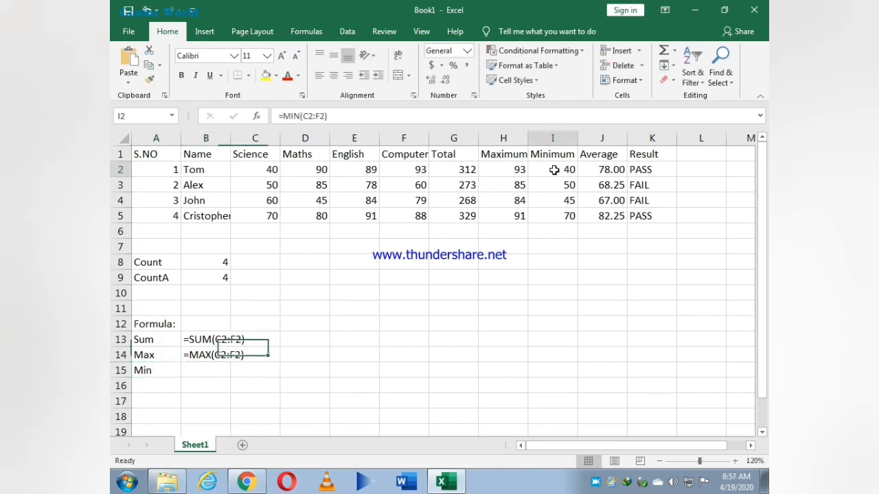
pyautogui.tripleClick(333, 116)
pyautogui.hotkey('ctrl', 'c')
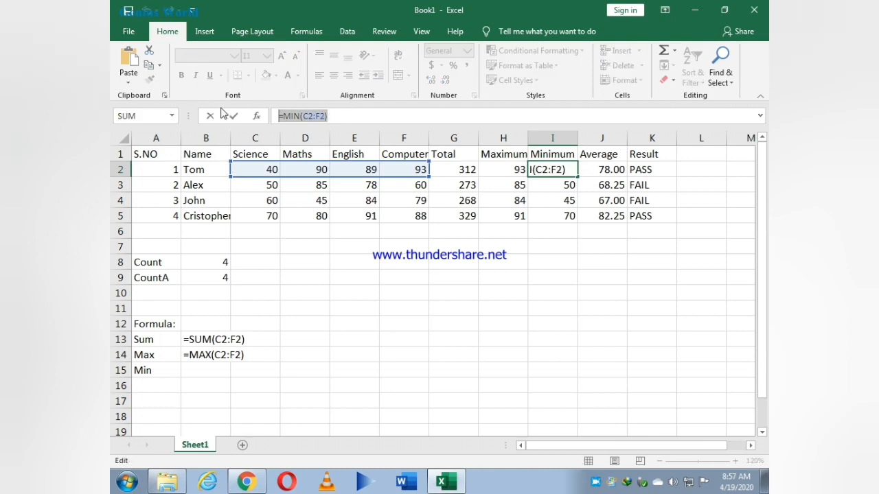
pyautogui.press('Escape')
pyautogui.click(215, 371)
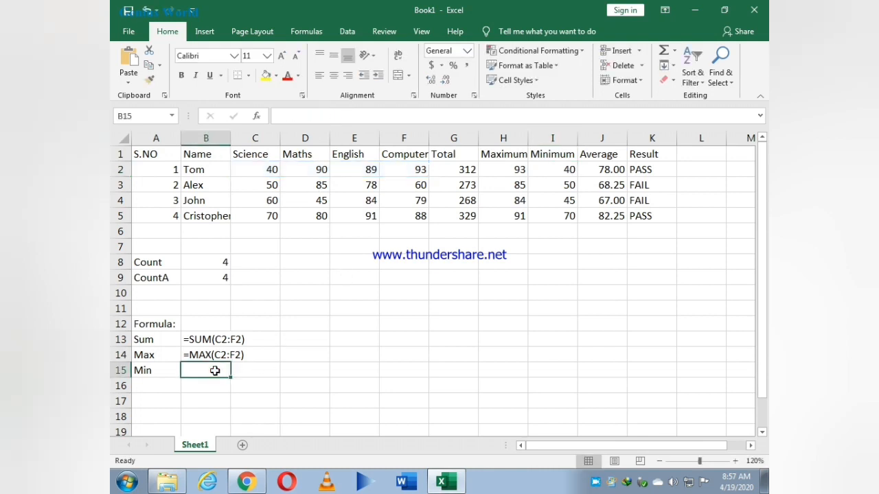
pyautogui.write("'")
pyautogui.hotkey('ctrl', 'v')
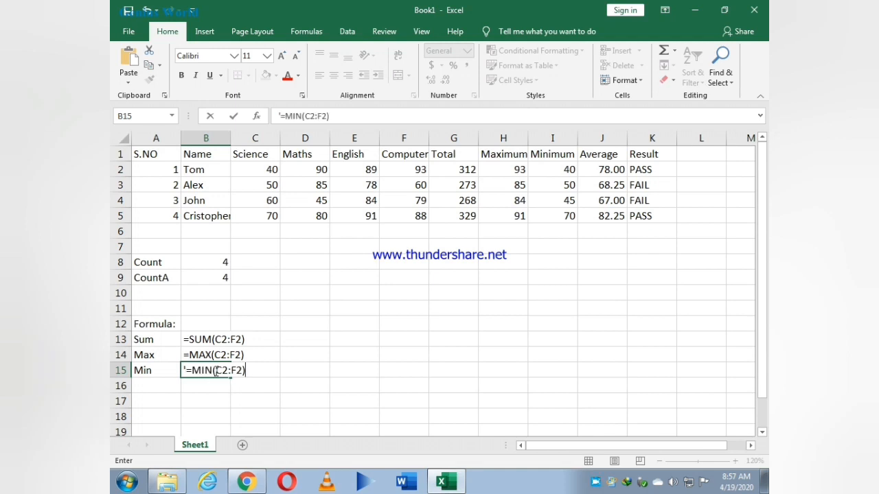
pyautogui.press('Return')
# - Label A16 as Average and copy the first student's average formula =AVERAGE(C2:F2) from J2 into B16 as plain text
pyautogui.press('Left')
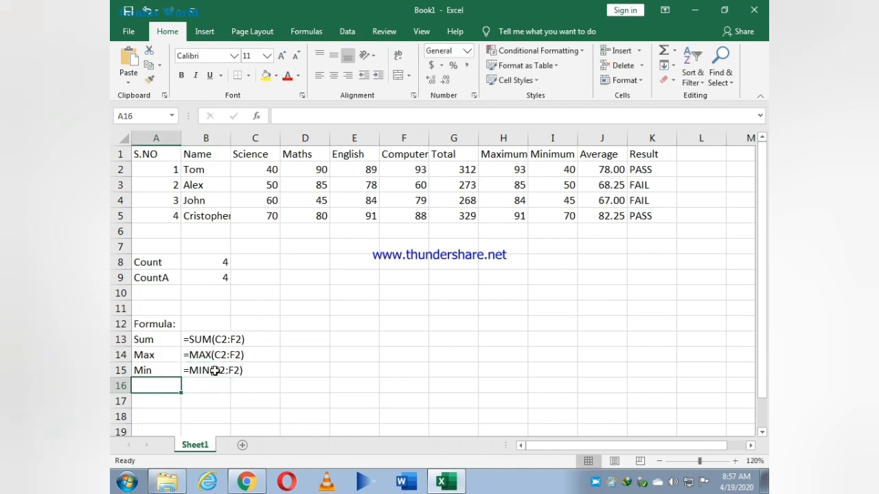
pyautogui.write('Average')
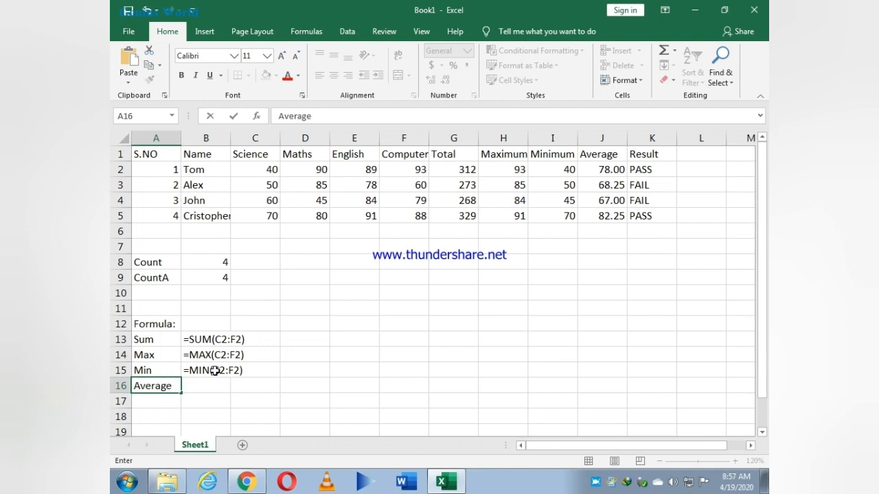
pyautogui.press('Tab')
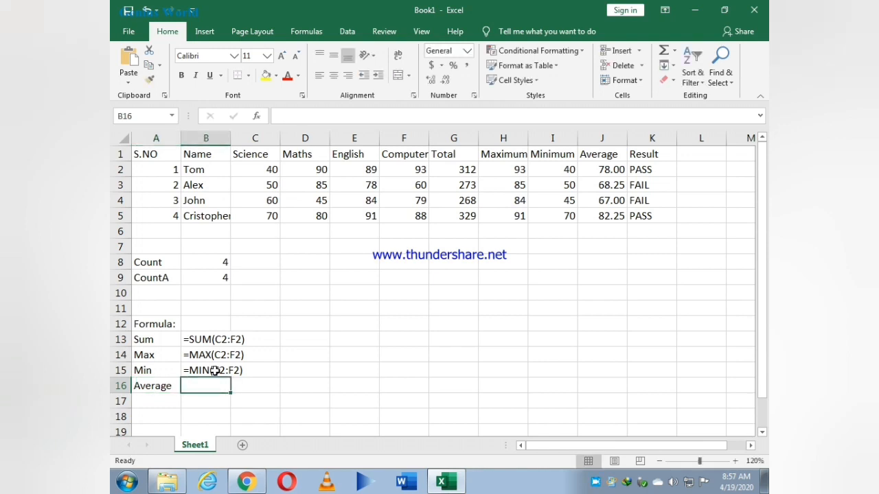
pyautogui.click(589, 170)
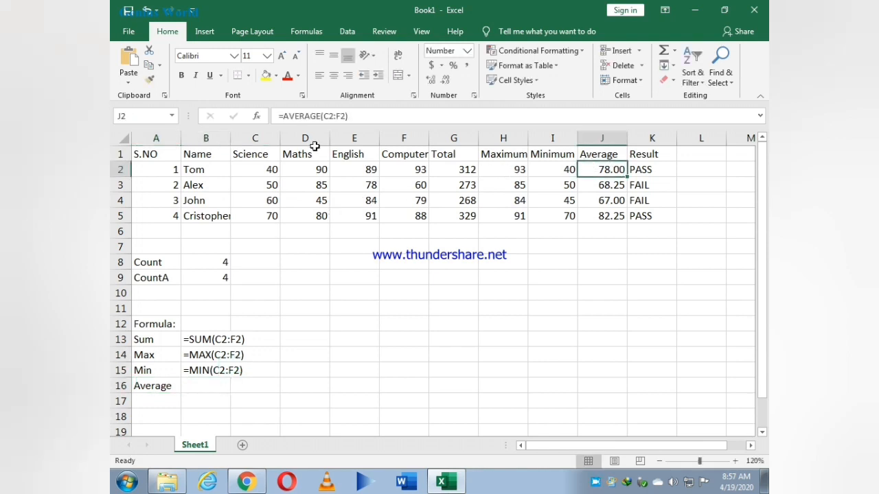
pyautogui.moveTo(358, 117); pyautogui.dragTo(110, 125)
pyautogui.hotkey('ctrl', 'c')
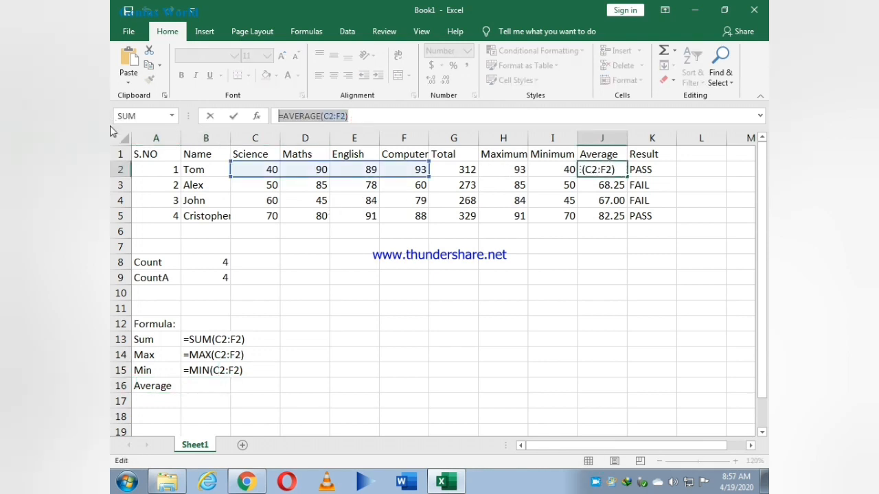
pyautogui.press('Escape')
pyautogui.click(209, 388)
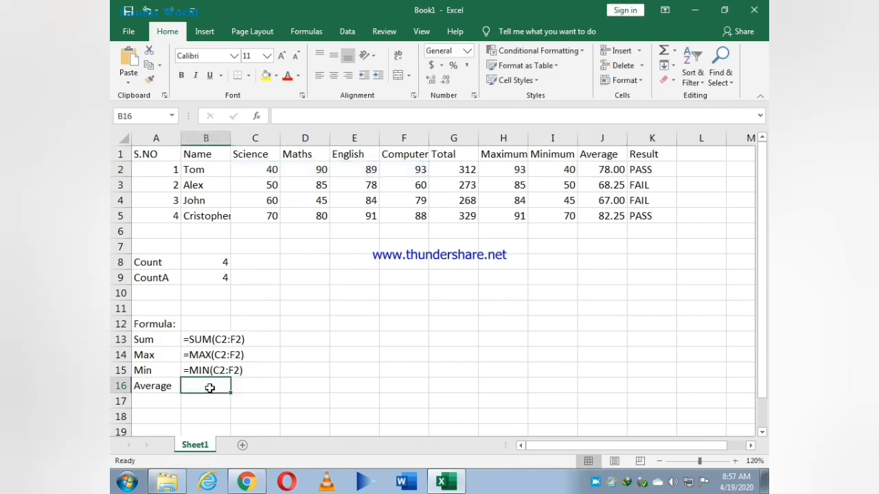
pyautogui.write("'")
pyautogui.hotkey('ctrl', 'v')
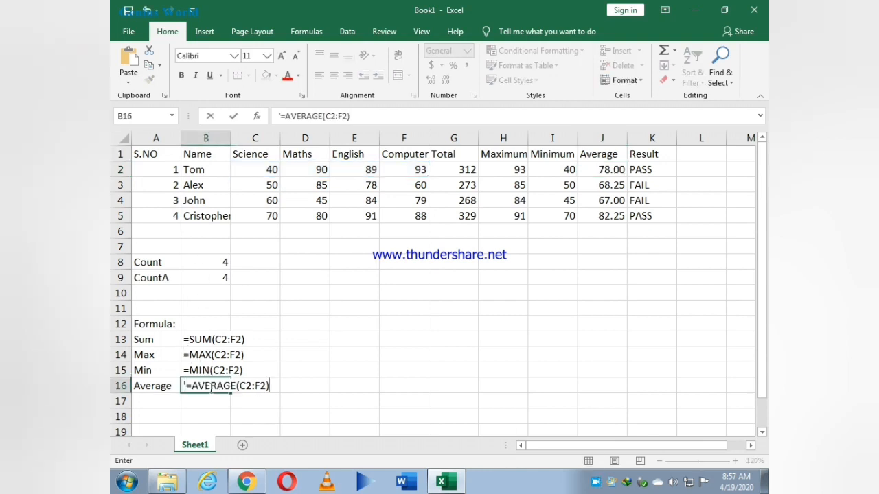
pyautogui.press('Return')
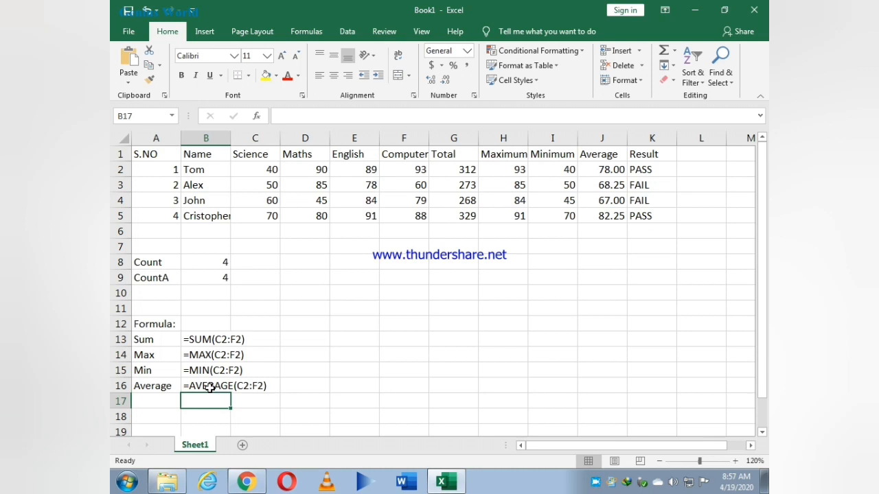
# - Label A17 as Result(IF) and copy the result formula =IF(J2>70,"PASS","FAIL") from K2 into B17 as plain text
pyautogui.press('Left')
pyautogui.write('R')
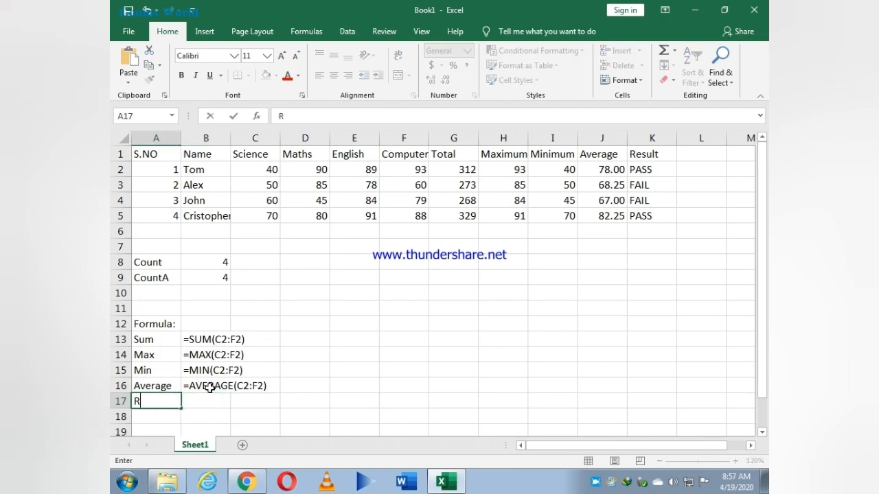
pyautogui.write('esult(IF')
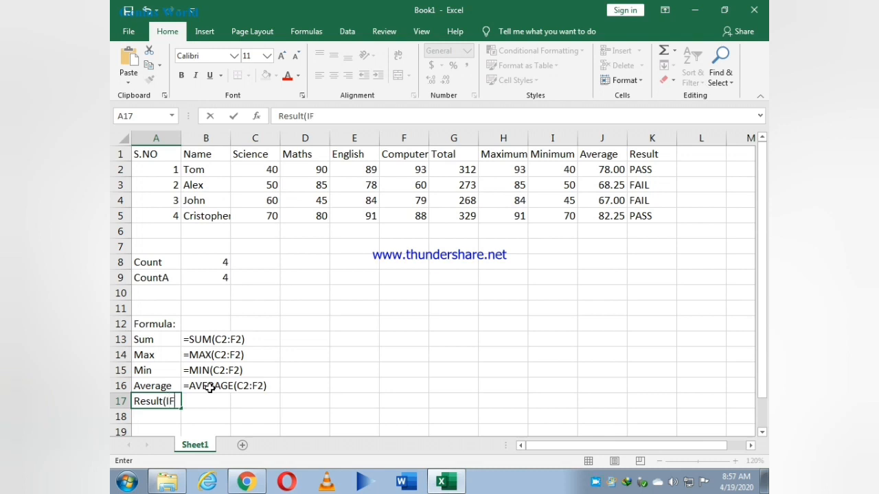
pyautogui.write(')')
pyautogui.click(213, 399)
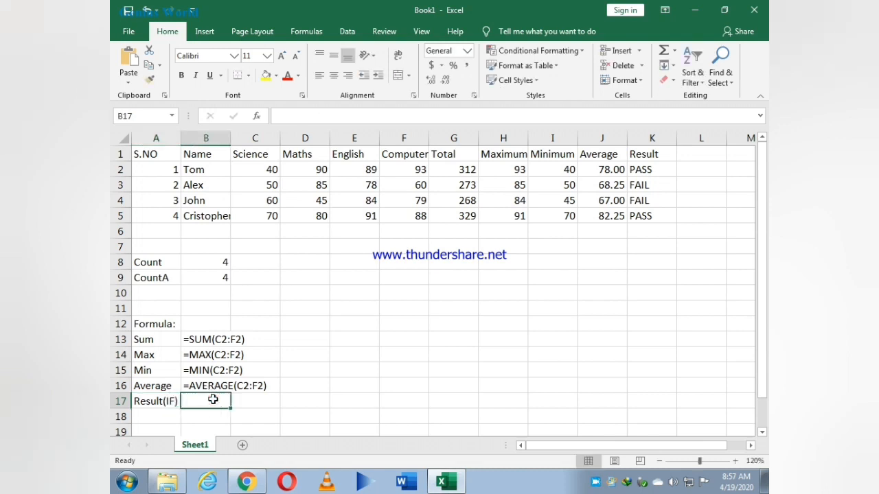
pyautogui.click(656, 169)
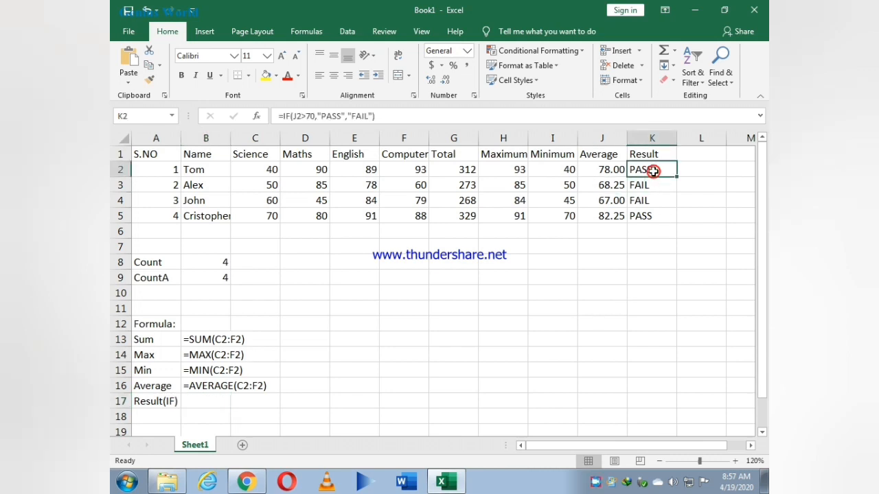
pyautogui.click(375, 115)
pyautogui.moveTo(375, 115); pyautogui.dragTo(277, 116)
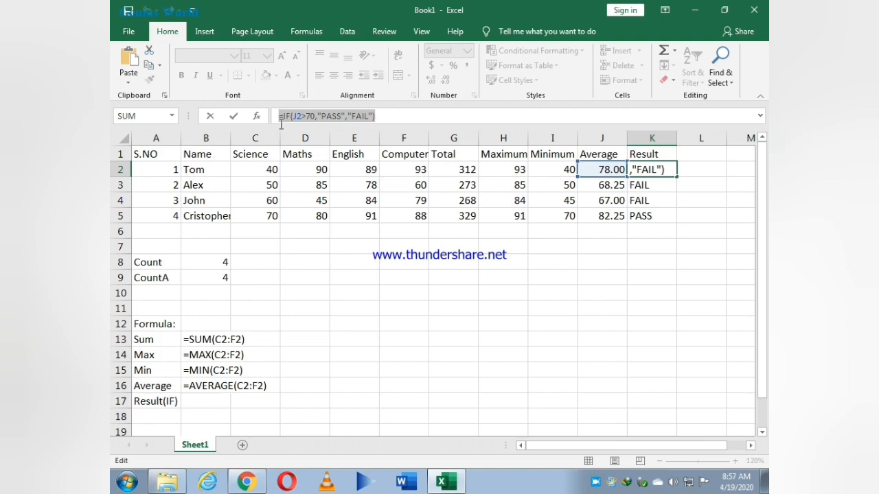
pyautogui.press('Escape')
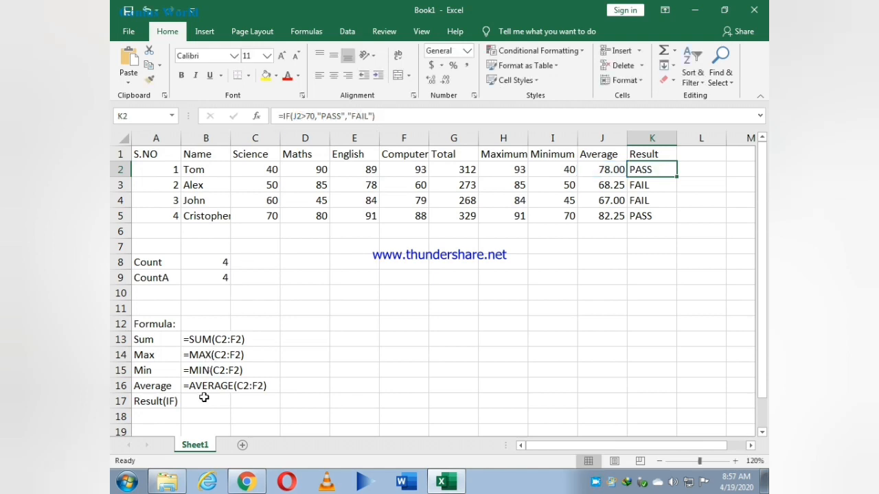
pyautogui.click(204, 398)
pyautogui.write("'")
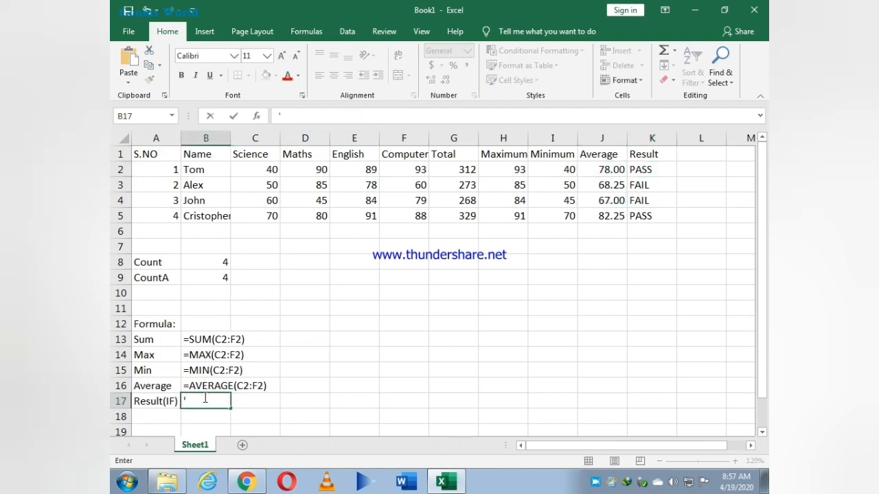
pyautogui.write('=IF(C2>70,"PASS","FAIL")')
pyautogui.press('Return')
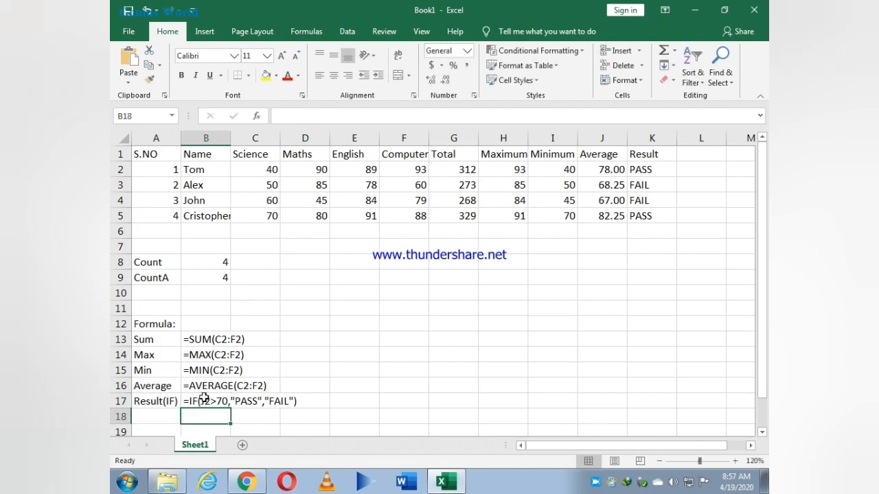
# - Label A18 as Count and copy the formula =COUNT(C2:C5) from B8 into B18 as plain text
pyautogui.press('Left')
pyautogui.write('Count')
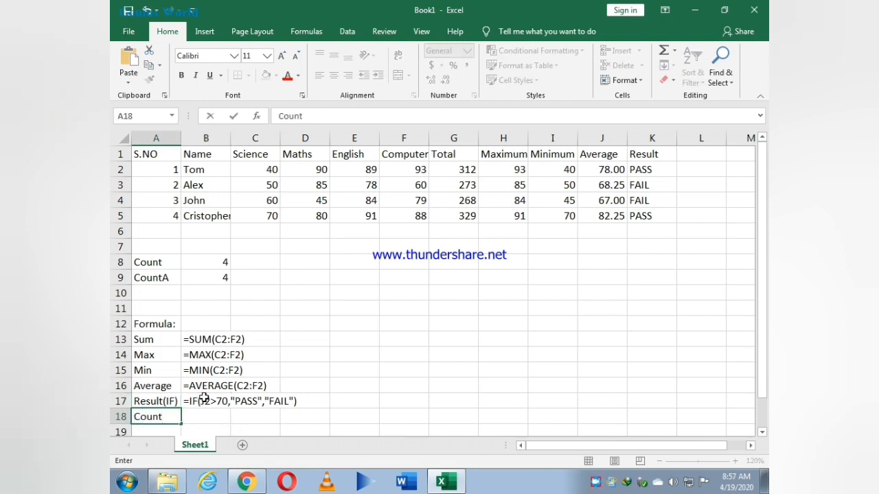
pyautogui.press('Tab')
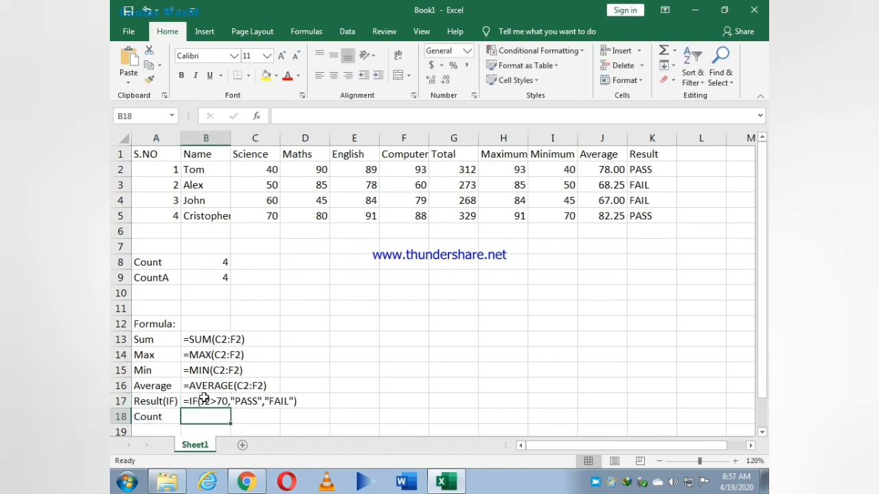
pyautogui.click(198, 262)
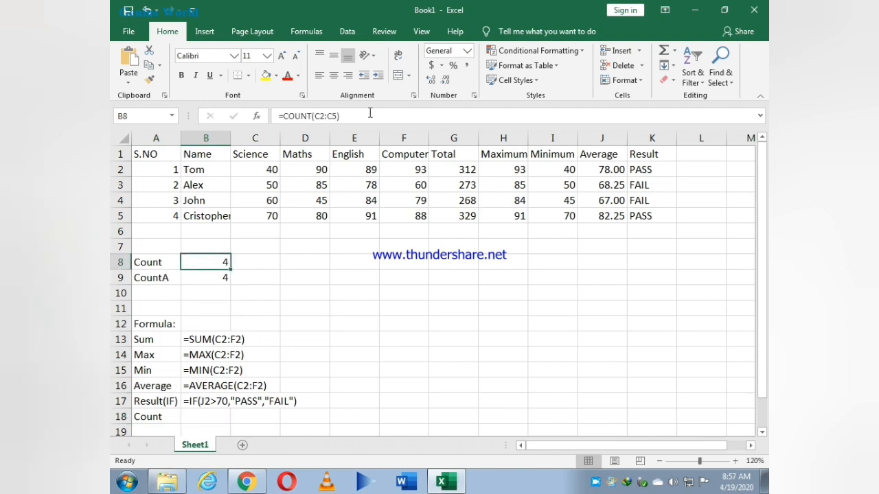
pyautogui.moveTo(278, 116); pyautogui.dragTo(341, 116)
pyautogui.hotkey('ctrl', 'c')
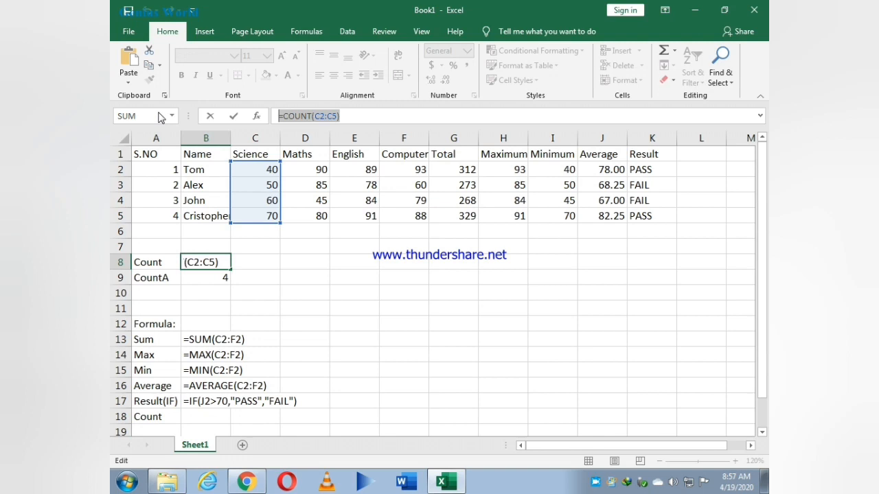
pyautogui.press('Escape')
pyautogui.click(215, 417)
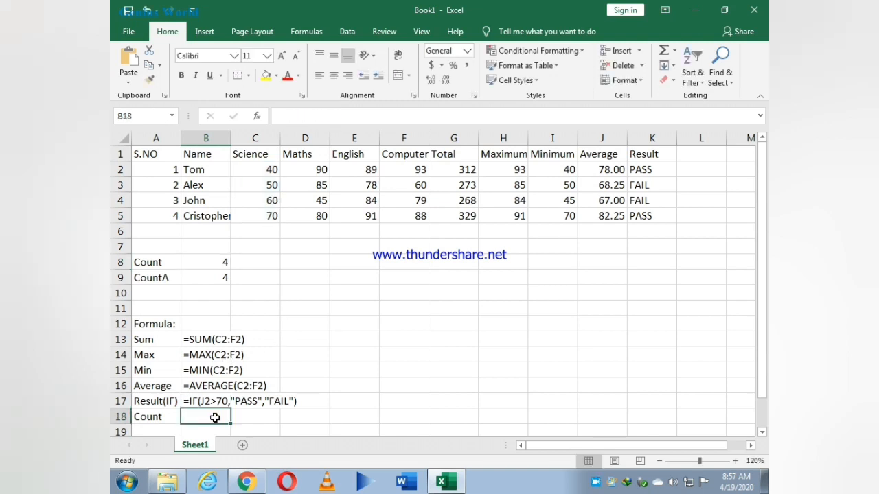
pyautogui.write("'")
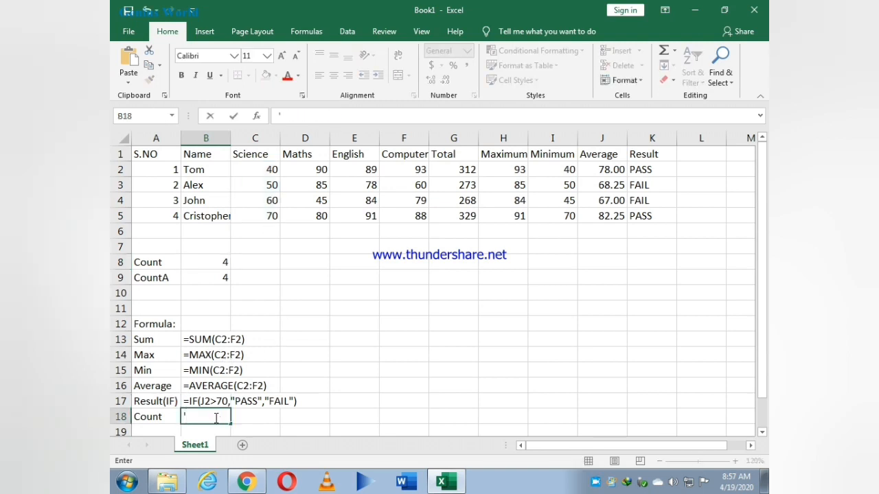
pyautogui.hotkey('ctrl', 'v')
pyautogui.press('Return')
# - Label A19 as CountA and copy the formula =COUNTA(B2:B5) from B9 into B19 as plain text
pyautogui.press('Left')
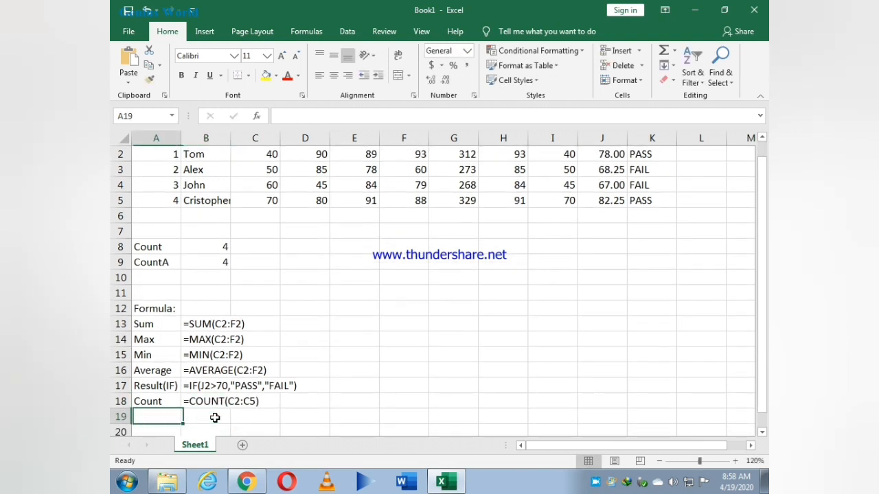
pyautogui.write('Count')
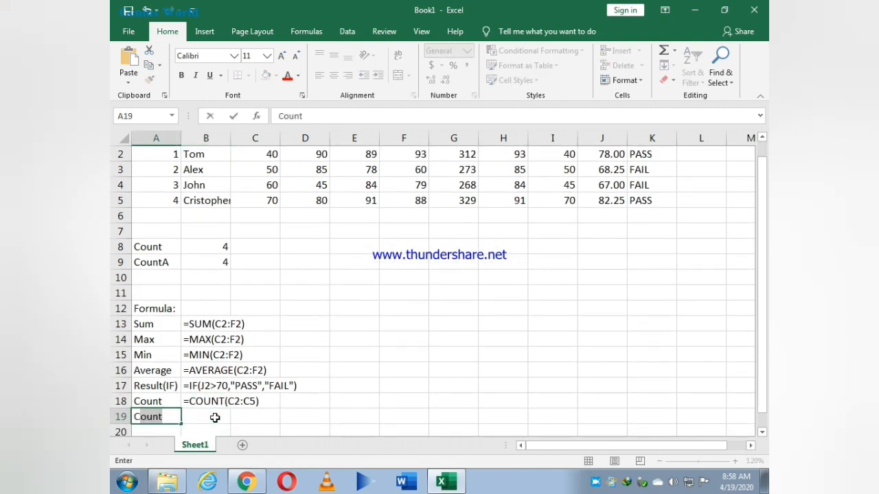
pyautogui.write('ountA')
pyautogui.click(215, 418)
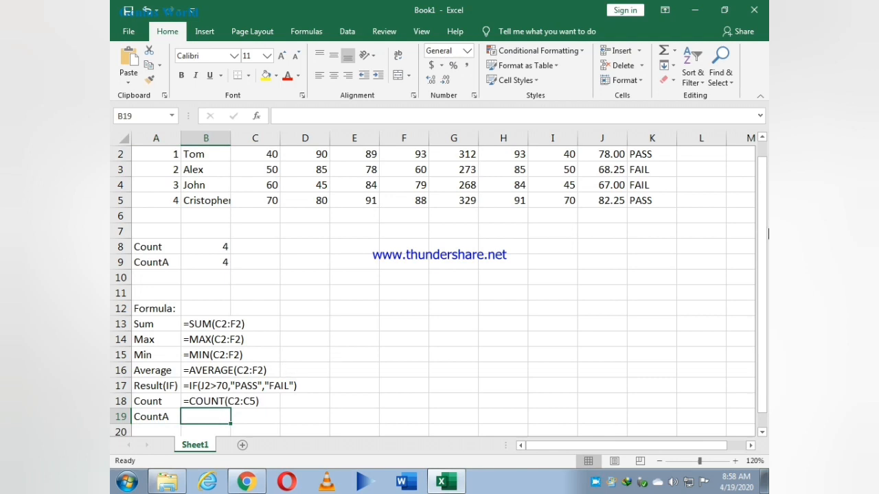
pyautogui.moveTo(759, 235); pyautogui.dragTo(760, 221)
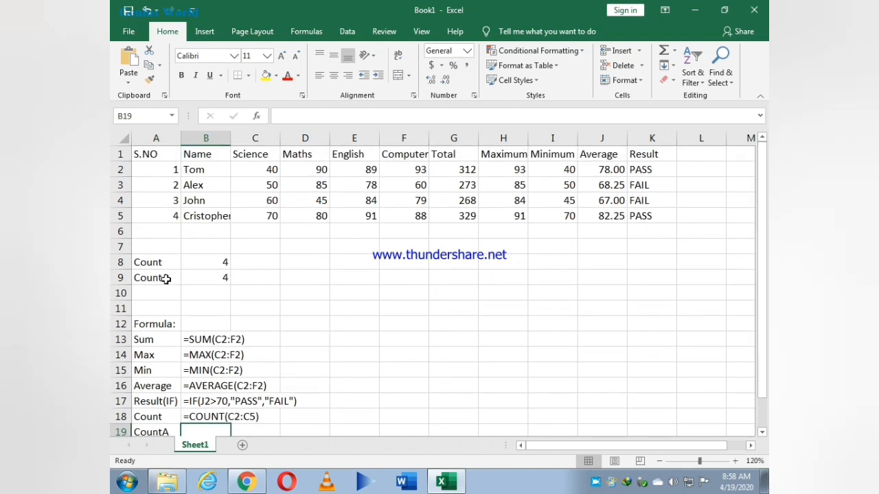
pyautogui.click(203, 279)
pyautogui.click(321, 121)
pyautogui.moveTo(364, 114); pyautogui.dragTo(279, 116)
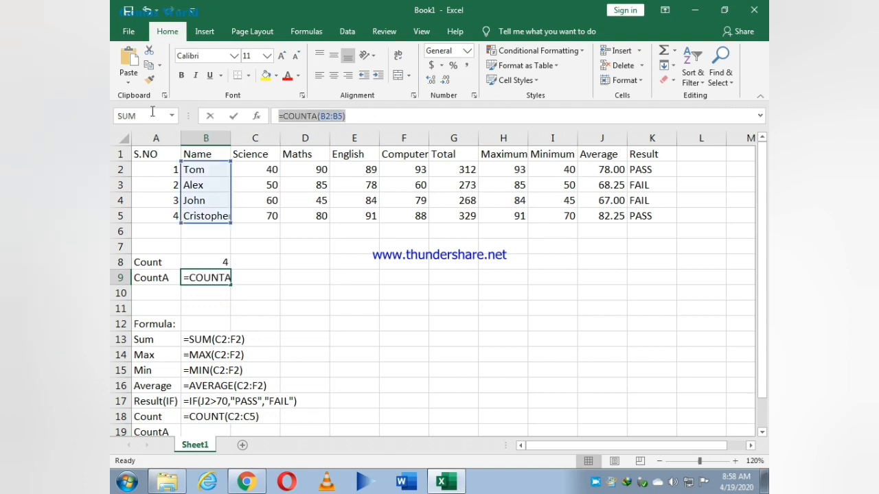
pyautogui.hotkey('ctrl', 'Return')
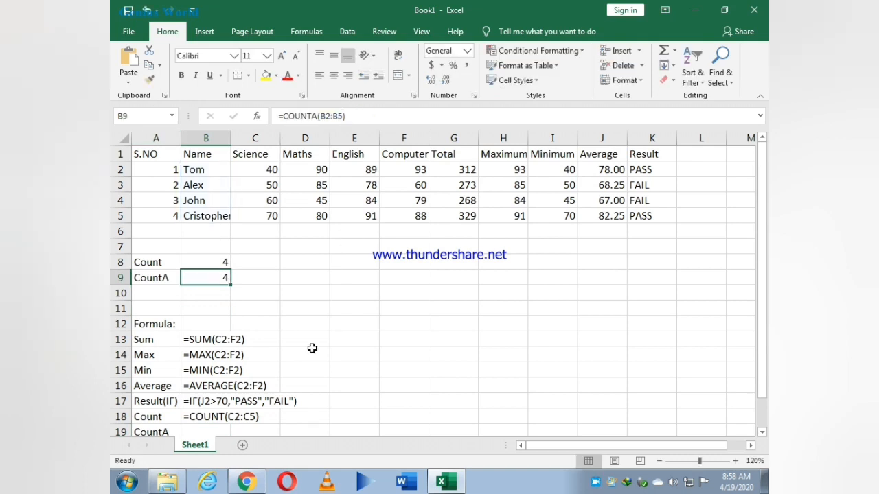
pyautogui.click(199, 430)
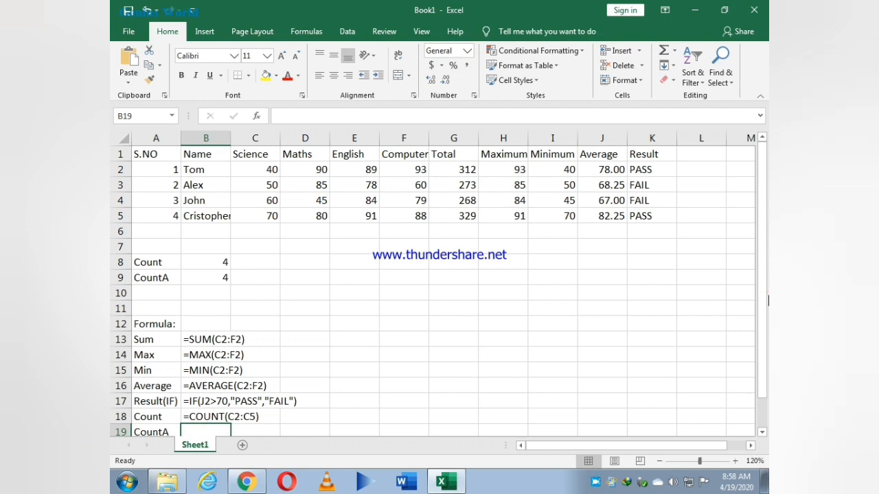
pyautogui.moveTo(768, 300); pyautogui.dragTo(753, 314)
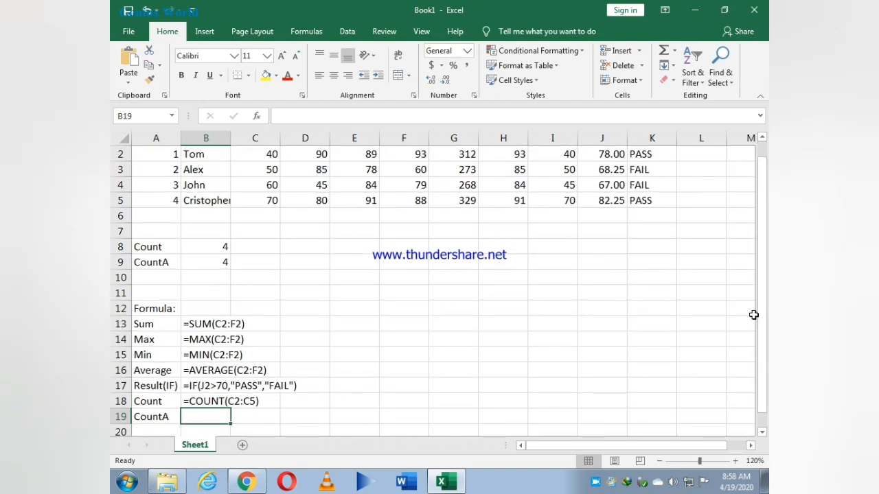
pyautogui.write('=COUNTA(B2:B5)')
pyautogui.press('Return')
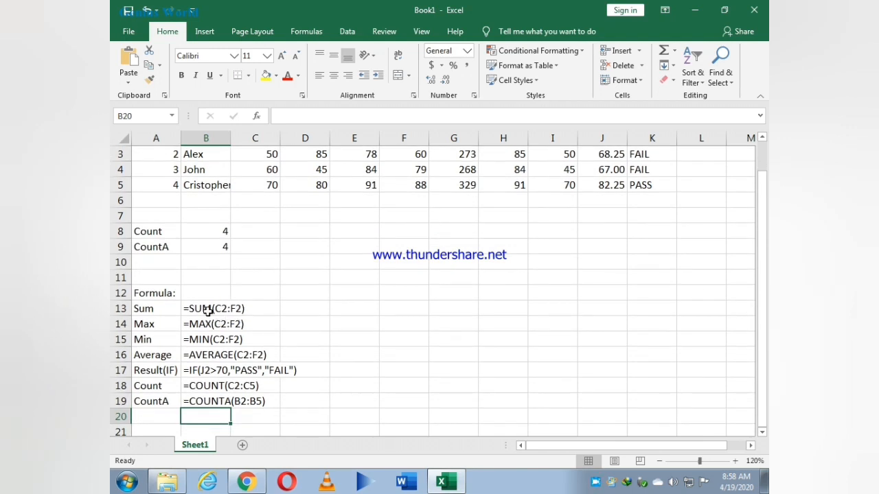
# - Italicize the listed formula texts in B13:B19
pyautogui.moveTo(208, 308); pyautogui.dragTo(208, 401)
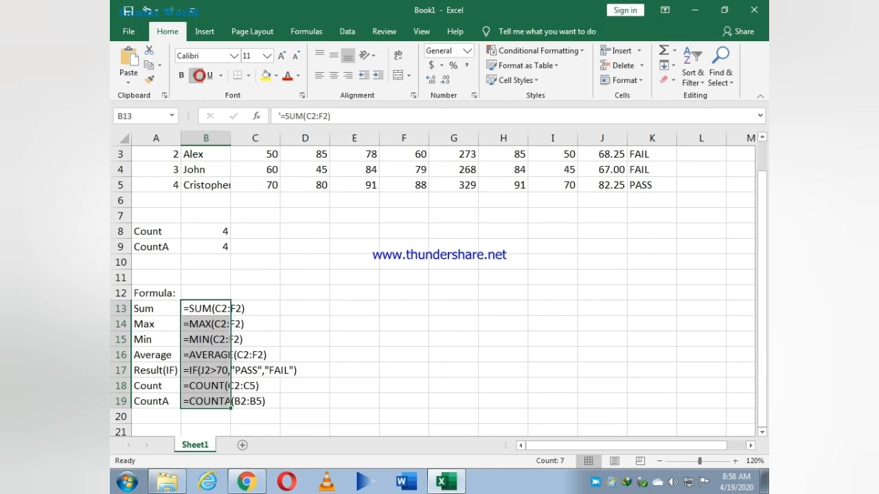
pyautogui.click(199, 77)
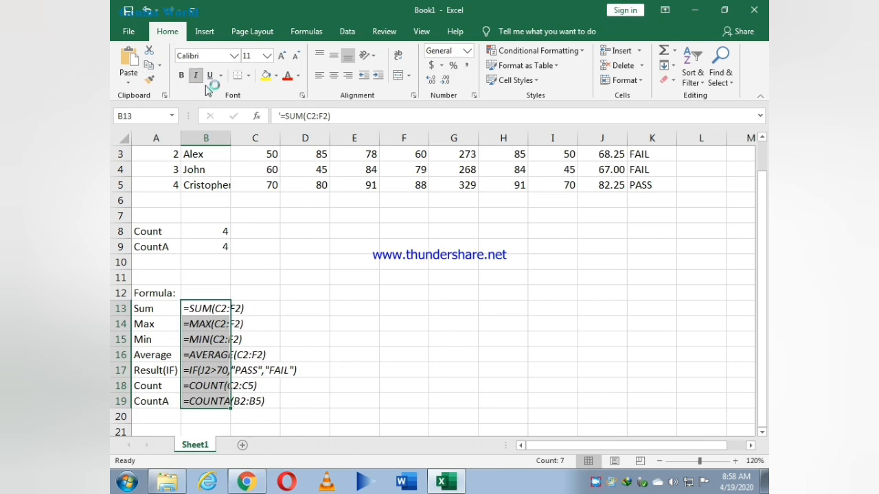
pyautogui.click(531, 346)
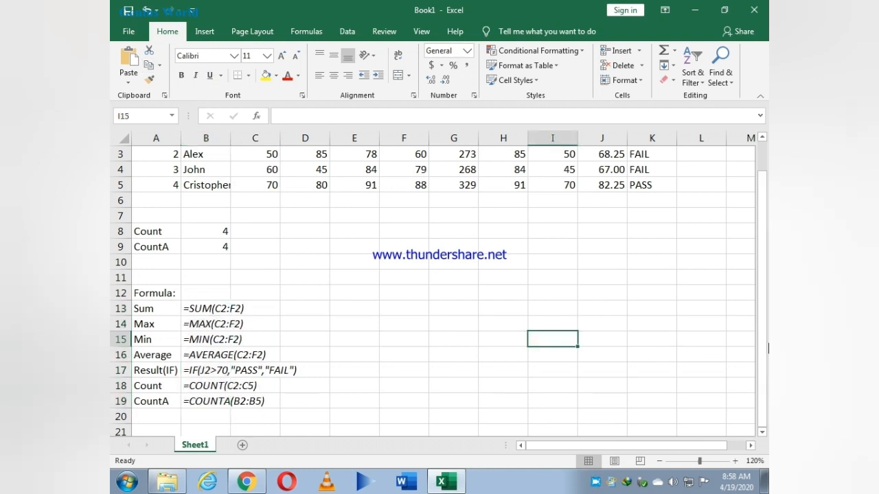
# - Center the contents of the mark table A1:K5 horizontally and make the header row A1:K1 bold
pyautogui.moveTo(762, 309); pyautogui.dragTo(761, 287)
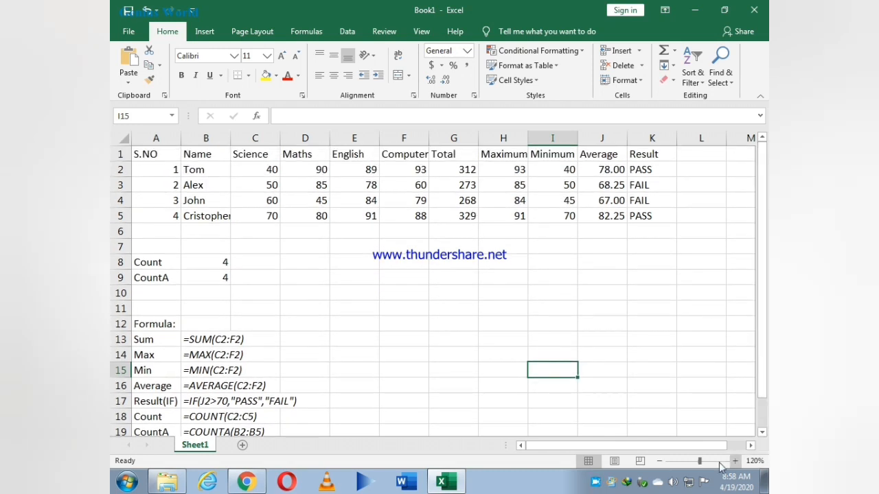
pyautogui.moveTo(155, 152); pyautogui.dragTo(655, 209)
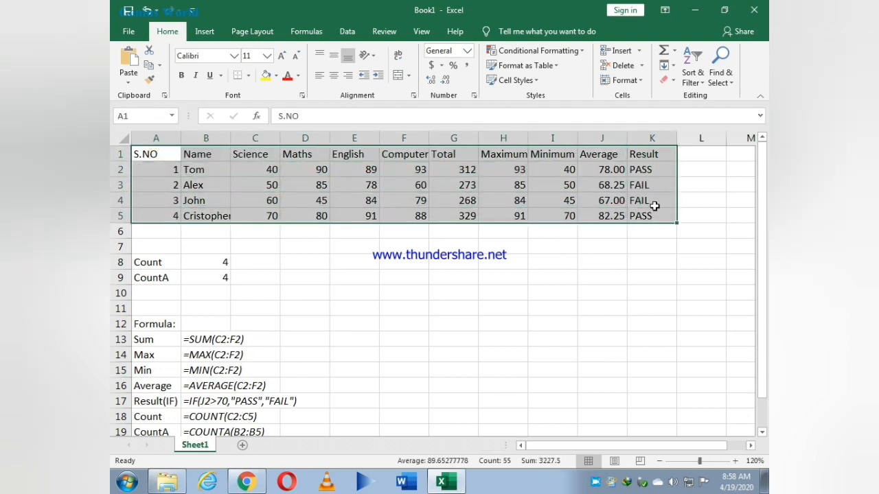
pyautogui.click(333, 76)
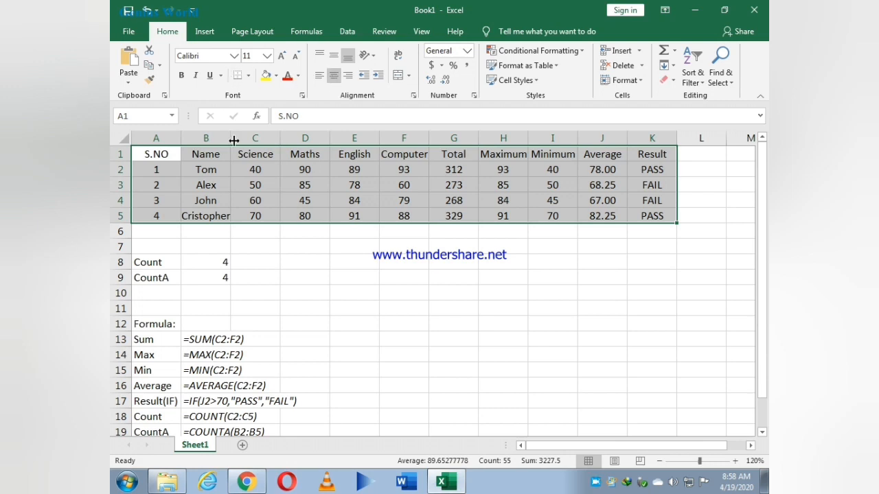
pyautogui.click(253, 254)
pyautogui.moveTo(147, 153); pyautogui.dragTo(644, 153)
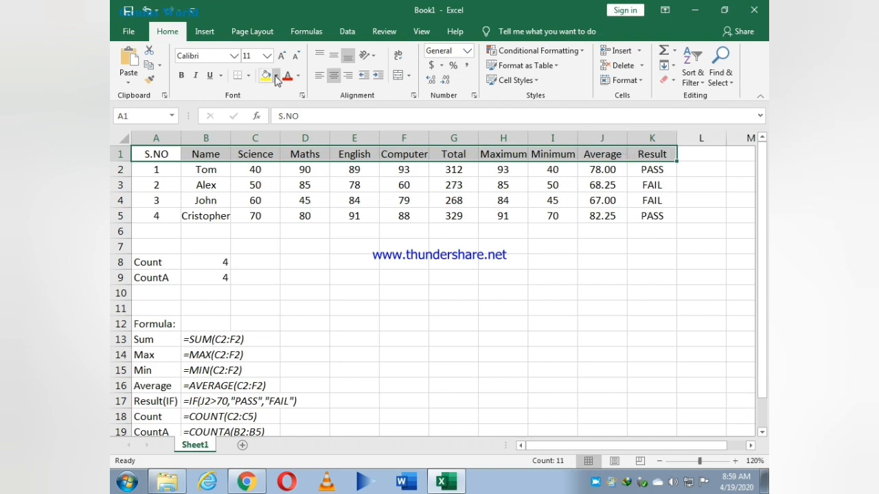
pyautogui.click(182, 76)
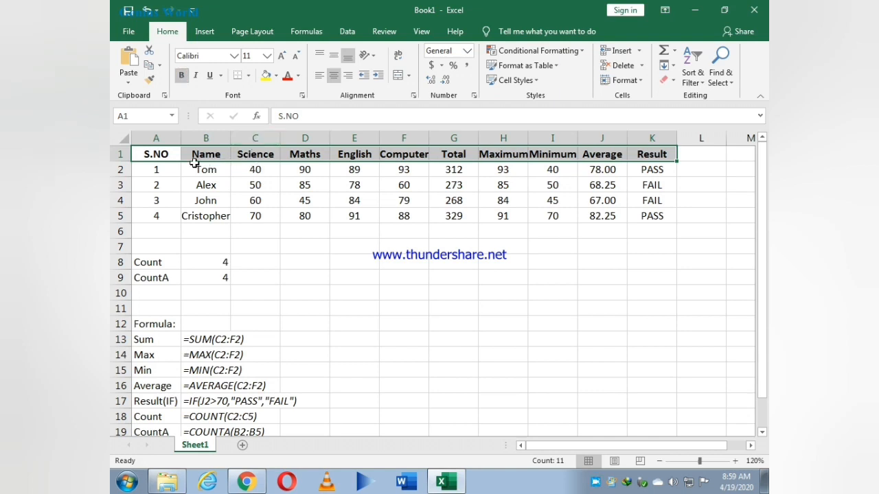
# - Put a thick outside border around the header row A1:K1 and around the whole mark table A1:K5
pyautogui.click(156, 151)
pyautogui.moveTo(155, 151); pyautogui.dragTo(652, 137)
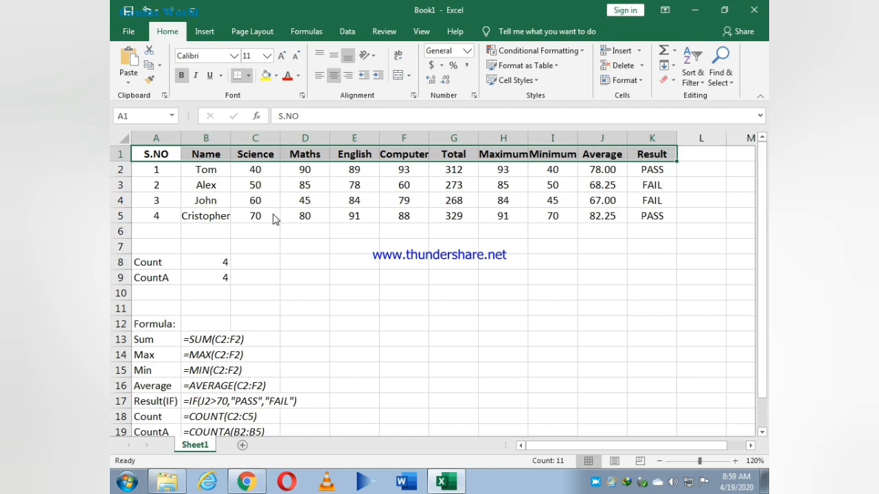
pyautogui.click(337, 219)
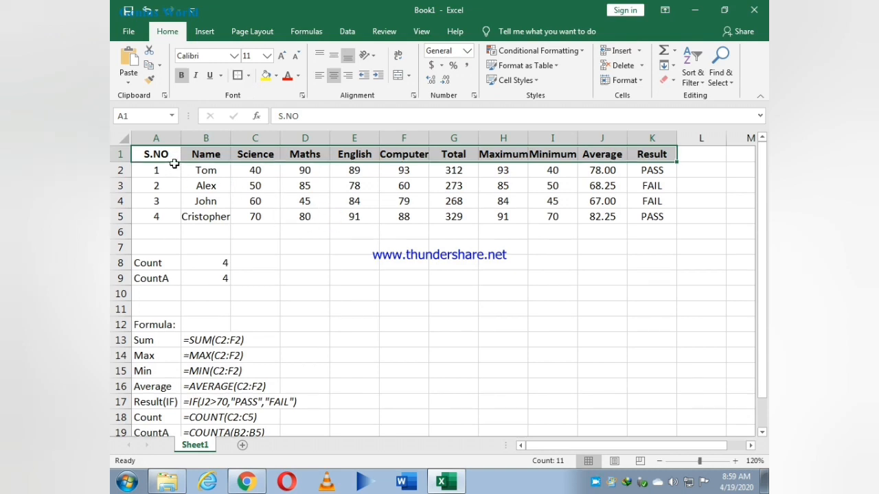
pyautogui.moveTo(170, 155); pyautogui.dragTo(639, 217)
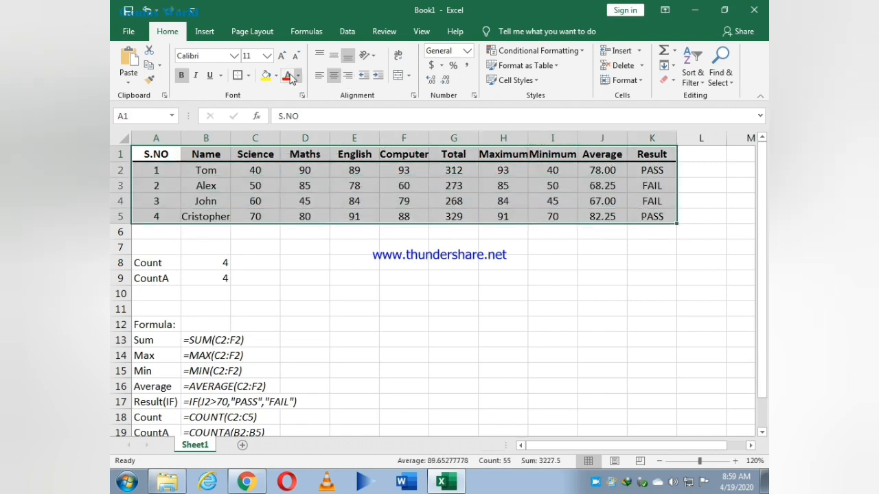
pyautogui.click(249, 77)
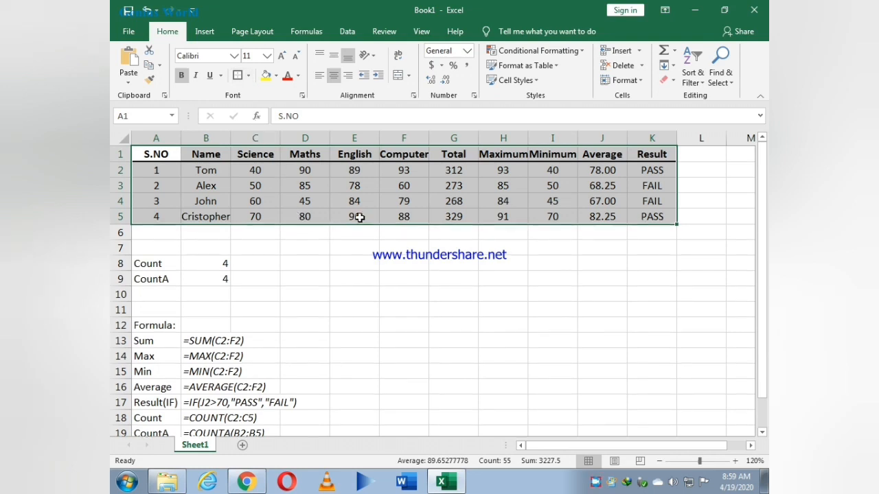
pyautogui.click(425, 253)
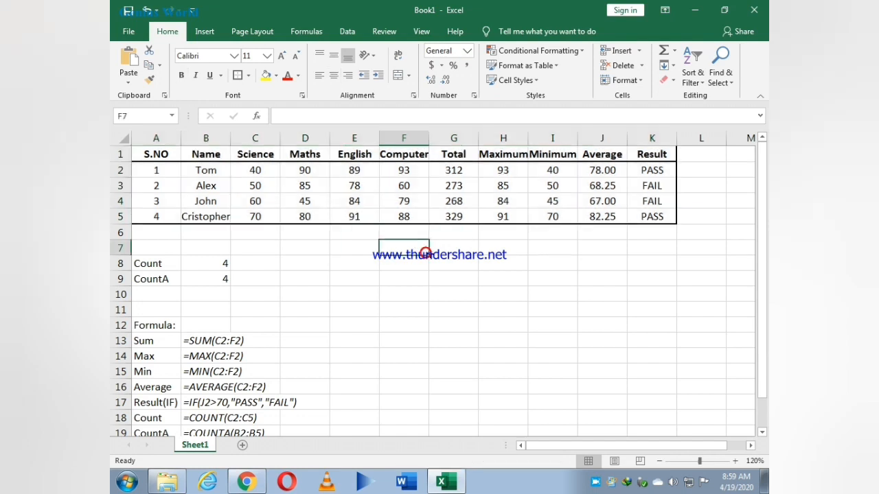
# - Apply all borders to every cell of the mark table A1:K5
pyautogui.moveTo(155, 155); pyautogui.dragTo(664, 215)
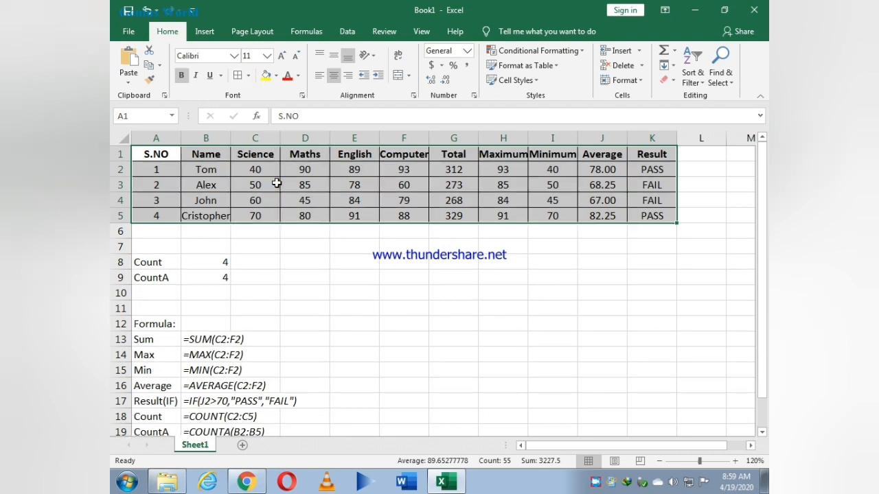
pyautogui.click(490, 268)
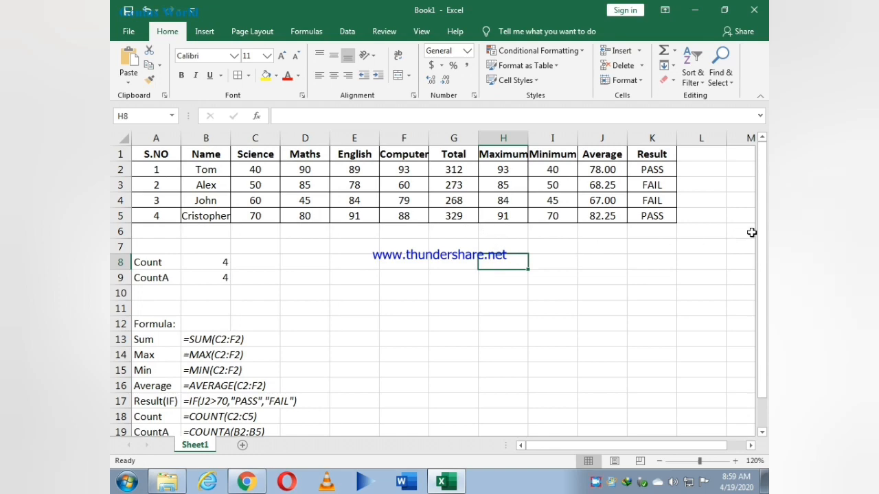
# - Underline and bold the Formula: heading in A12
pyautogui.click(660, 461)
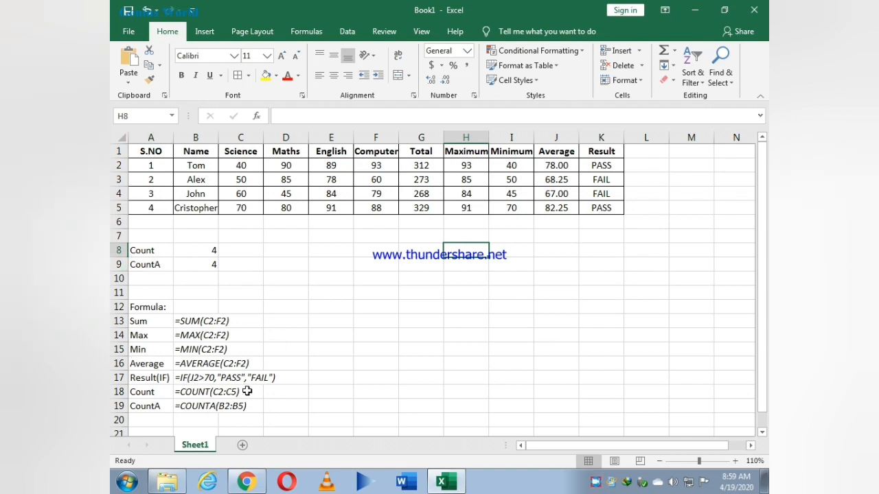
pyautogui.click(132, 309)
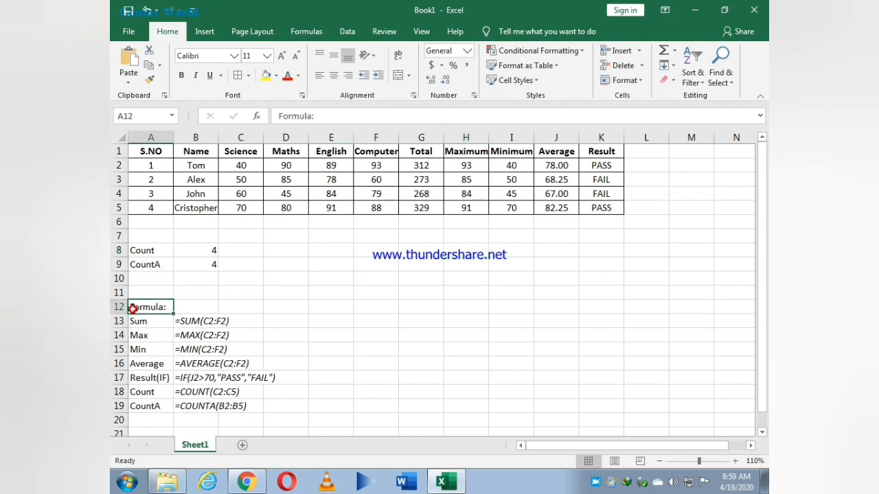
pyautogui.click(208, 76)
pyautogui.click(181, 76)
pyautogui.click(405, 323)
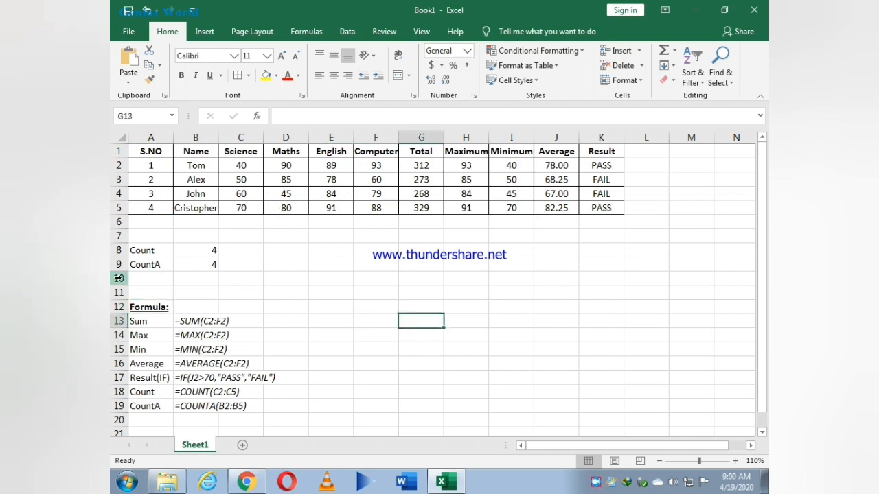